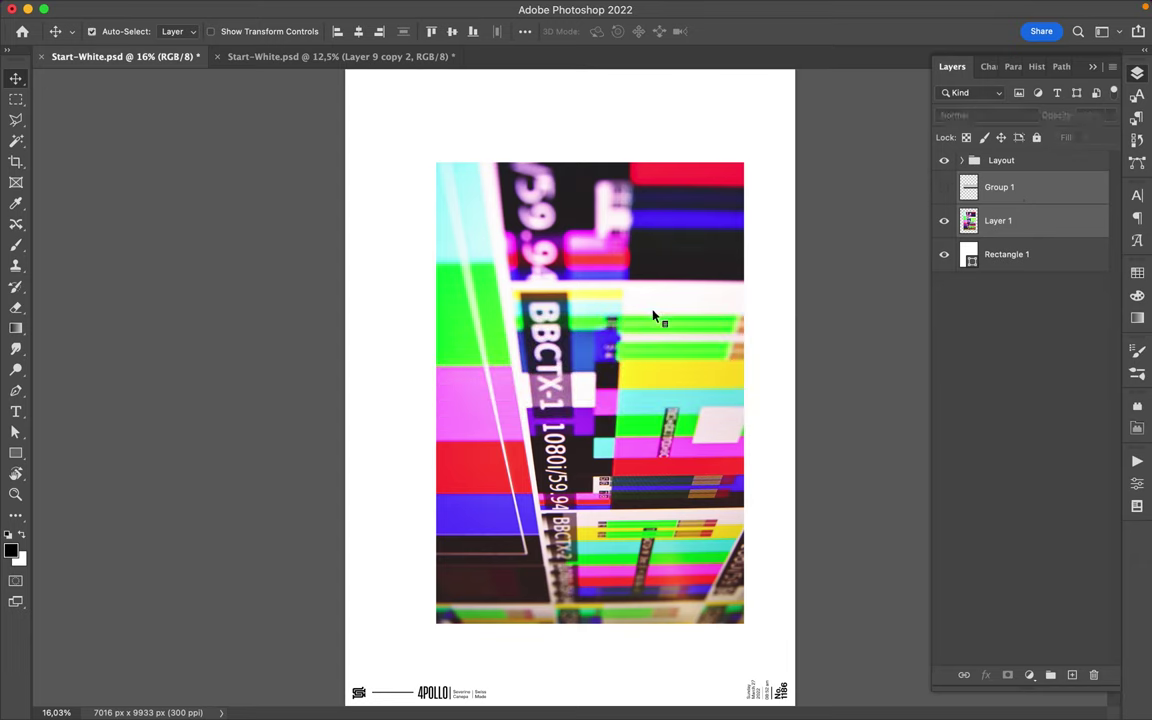
Content-aware move the BBCTX strip left, then down below the photo's bottom edge.
left_click(13, 224)
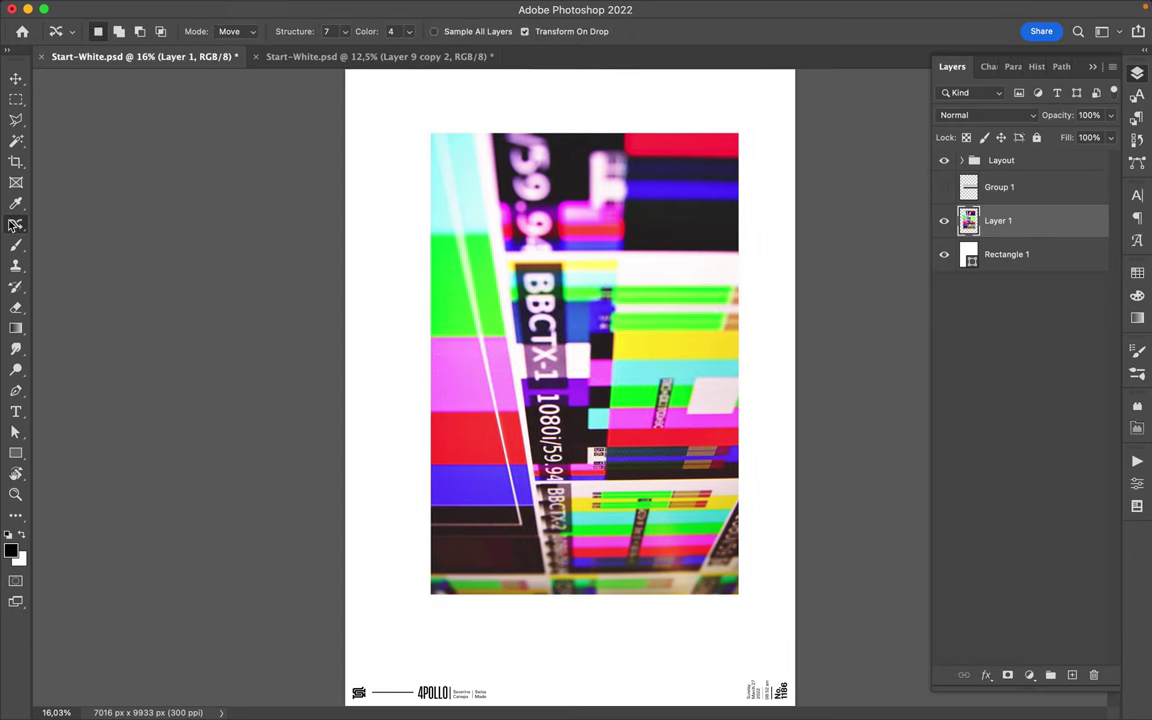
left_click_drag(491, 128, 495, 130)
left_click_drag(530, 212, 488, 201)
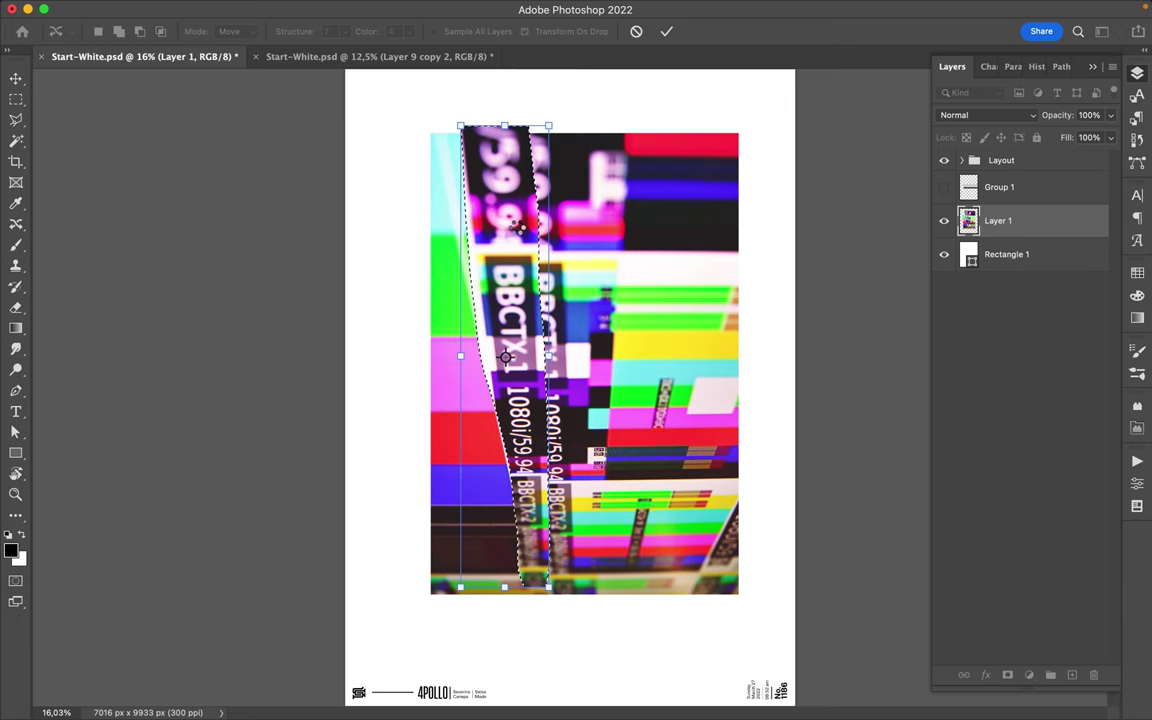
key("Return")
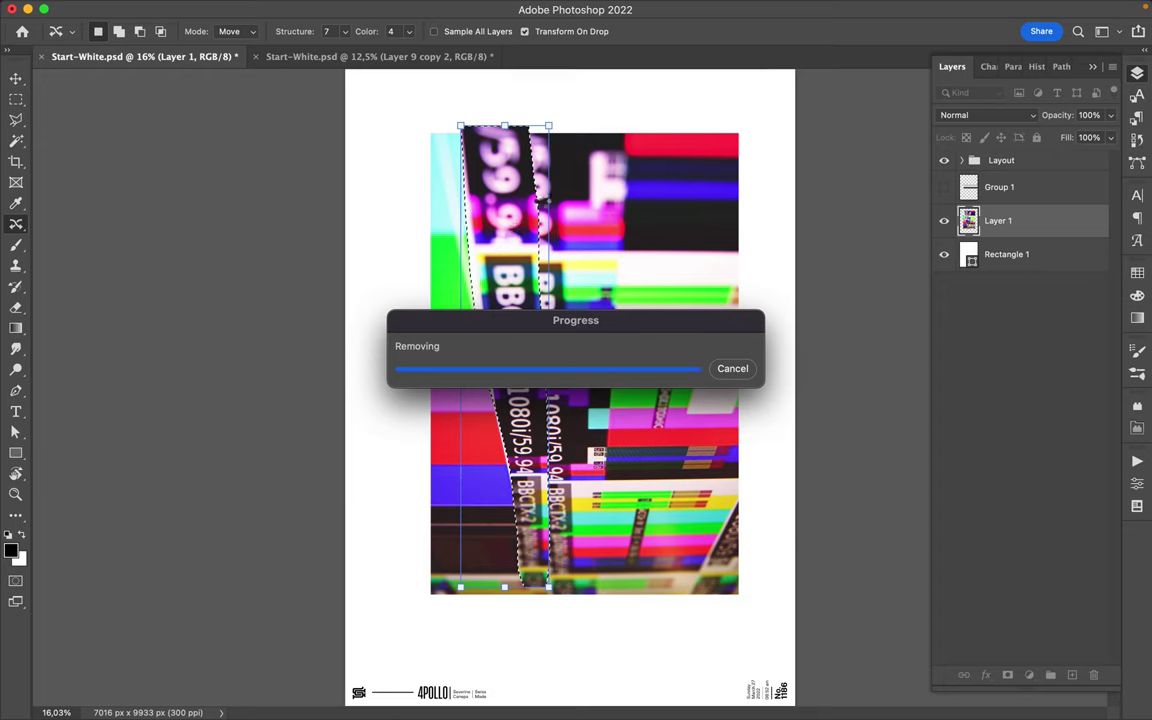
left_click_drag(505, 211, 530, 284)
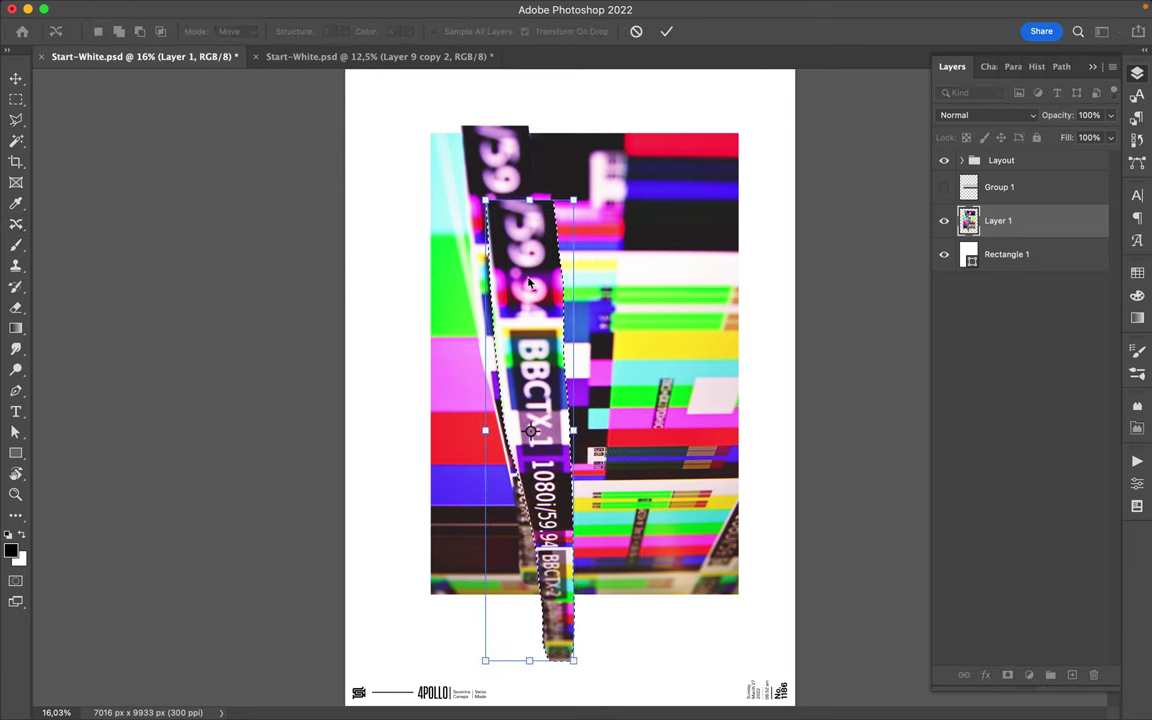
key("Return")
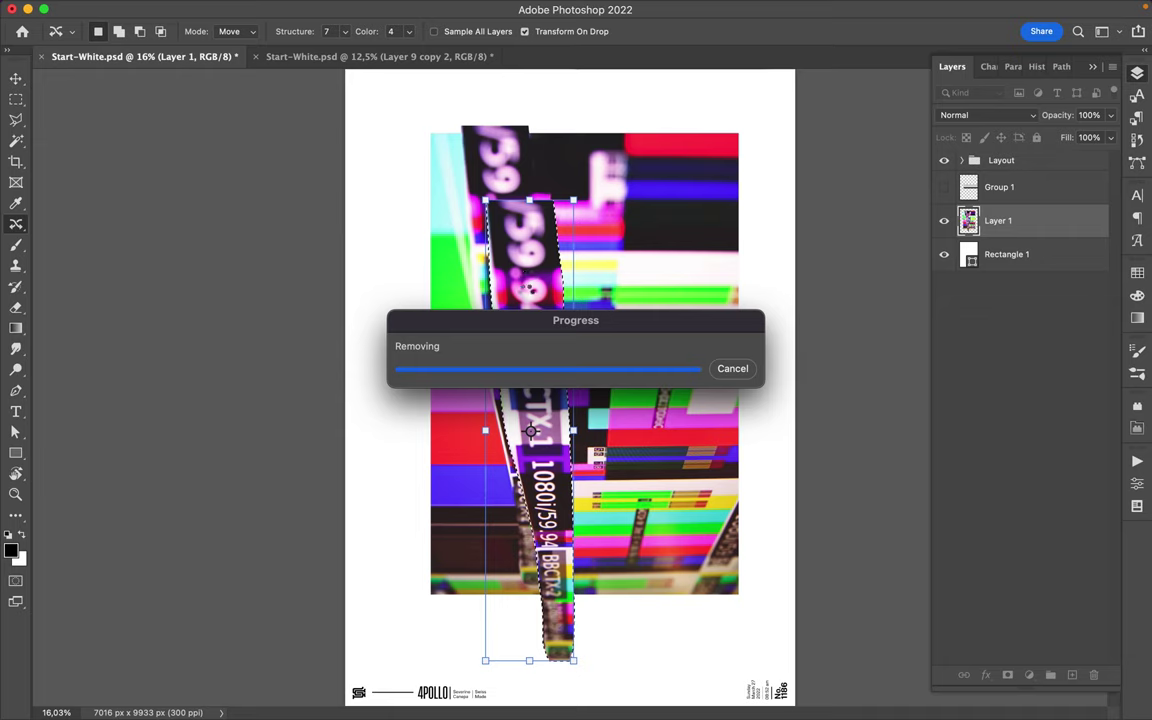
Nudge the refilled BBCTX strip into place, commit it and deselect.
left_click_drag(507, 278, 510, 282)
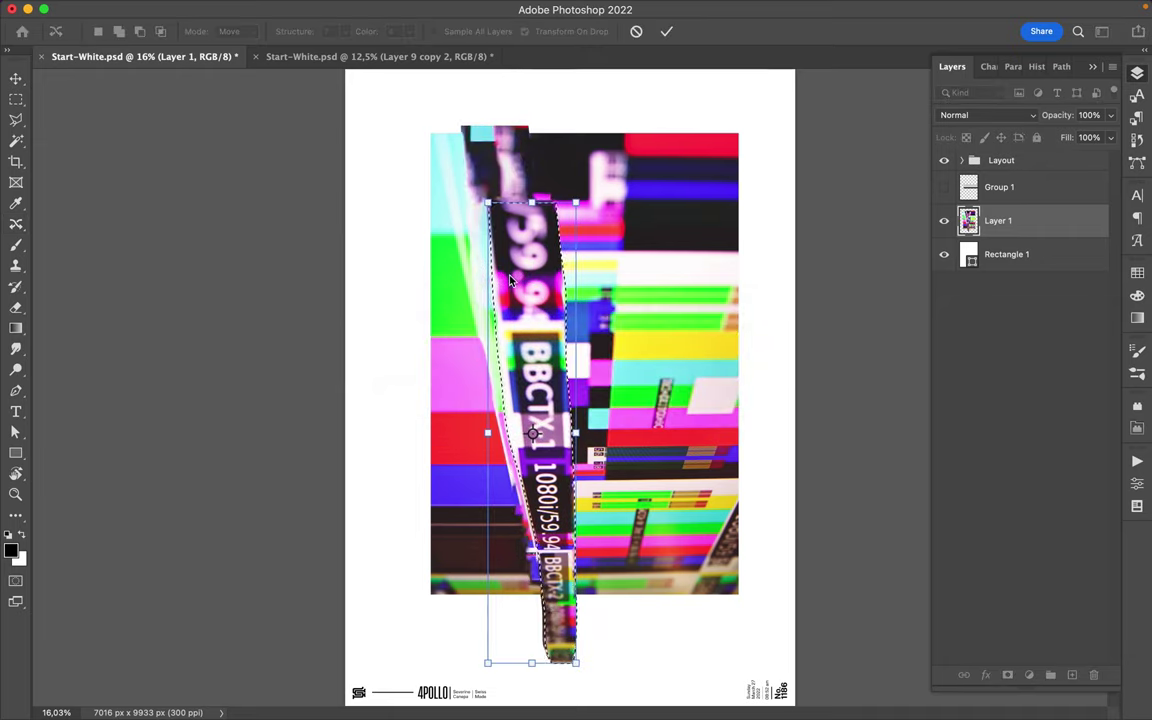
left_click(16, 119)
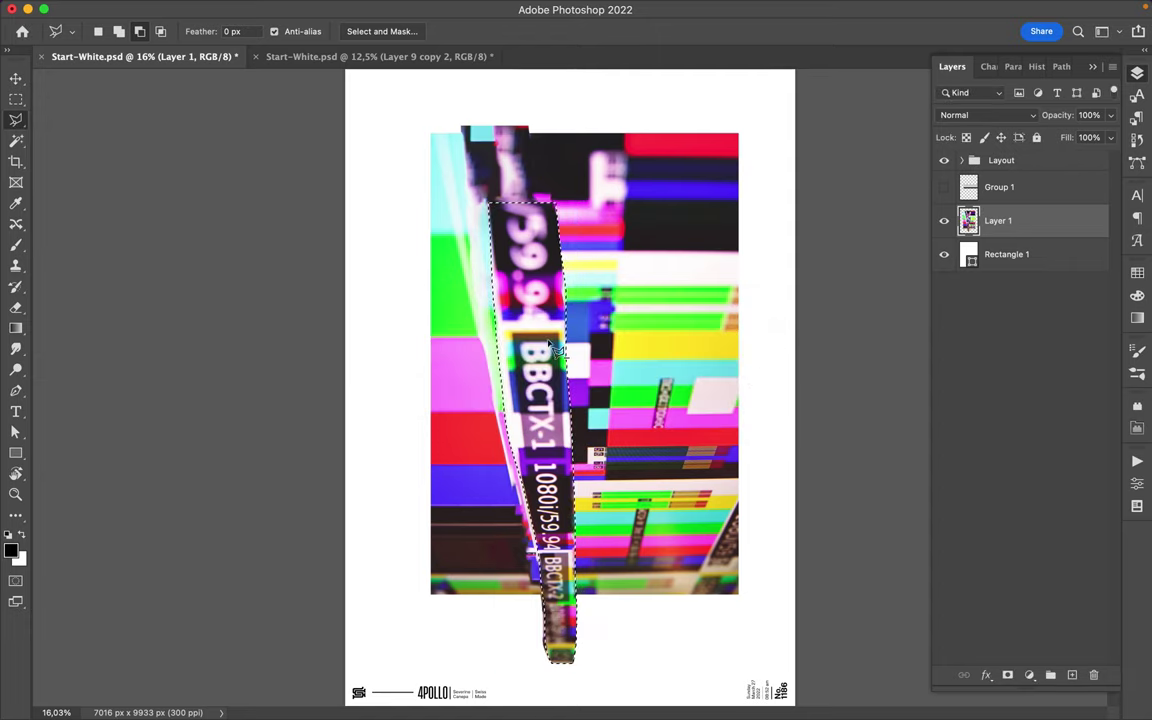
key("ctrl+d")
key("m")
key("v")
key("j")
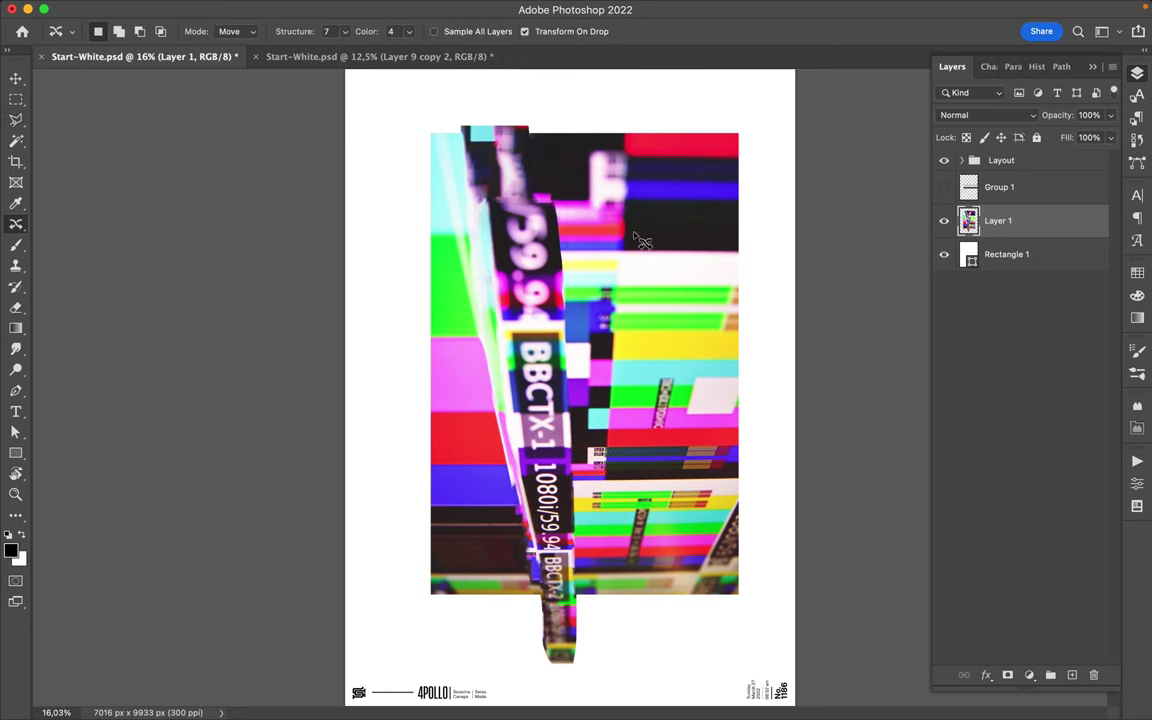
Shift a piece of the BBCTX strip slightly, confirm the move and clear the selection.
left_click_drag(550, 240, 528, 258)
key("Return")
key("Return")
key("Return")
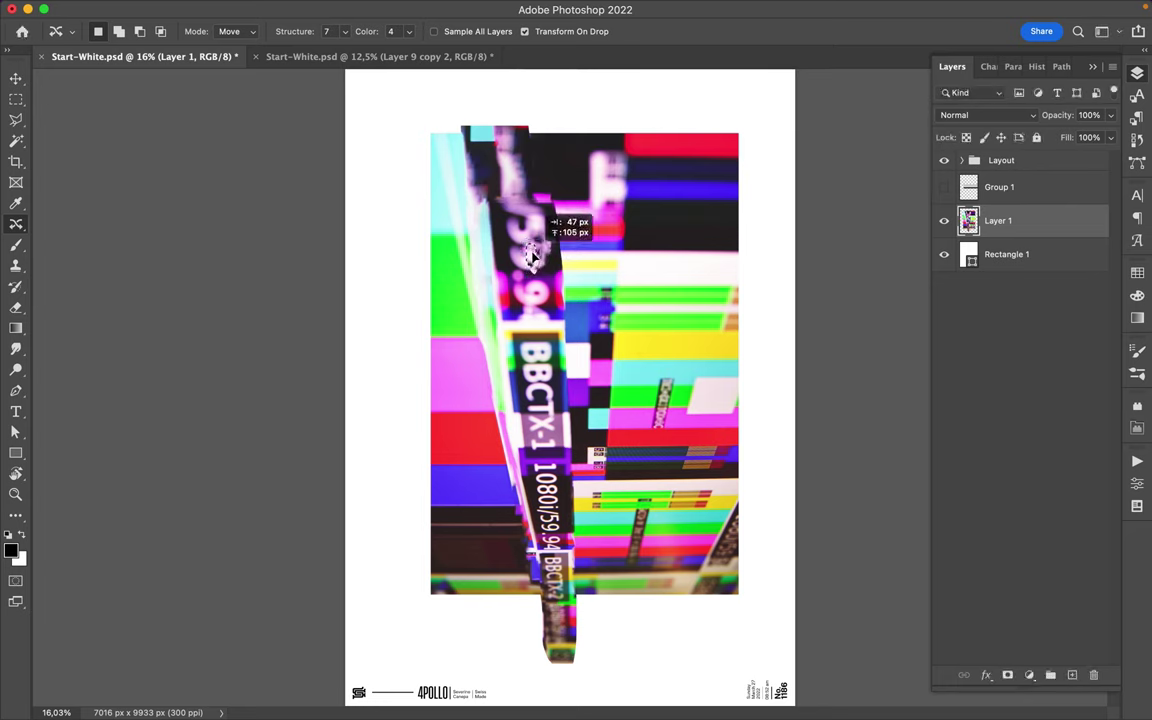
key("Return")
key("v")
key("ctrl+d")
key("l")
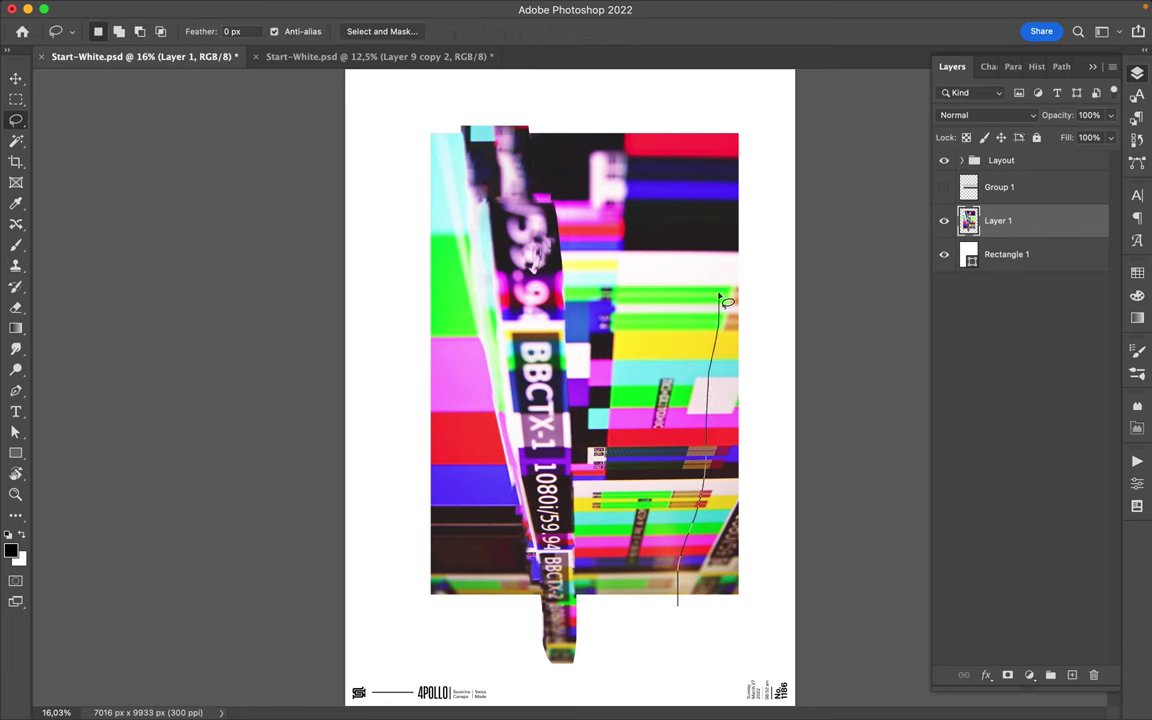
Copy a wavy right-side strip to its own layer, raise it and rotate it 180°.
left_click_drag(722, 143, 677, 607)
key("ctrl+j")
key("v")
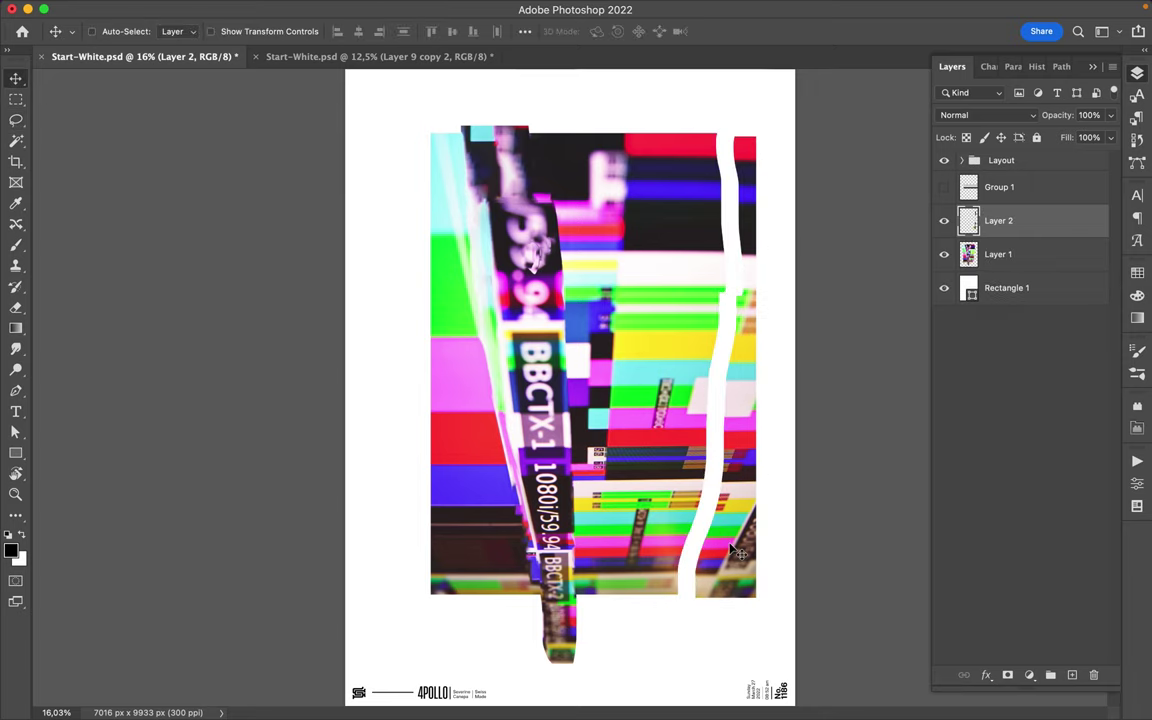
left_click_drag(662, 590, 665, 505)
key("ctrl+t")
mouse_move(614, 538)
left_mouse_down()
mouse_move(706, 196)
mouse_move(679, 237)
left_mouse_up()
key("Return")
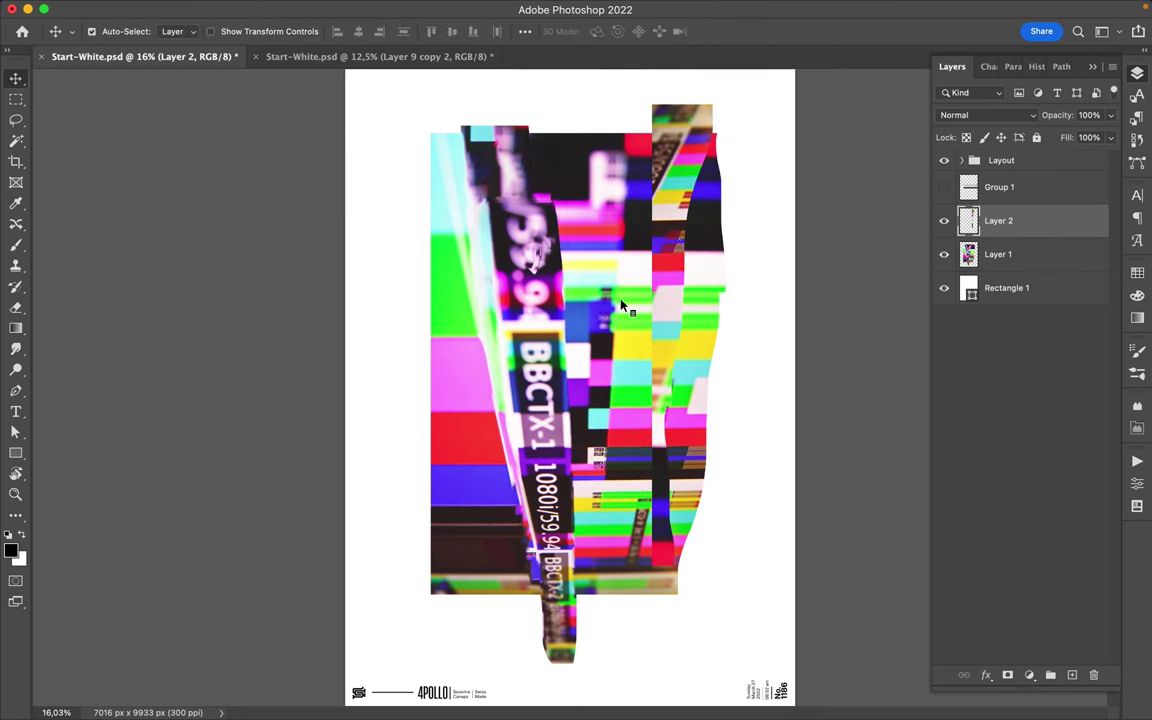
Duplicate the Layer 1 photo layer.
left_click(998, 254)
key("ctrl+j")
left_click(371, 9)
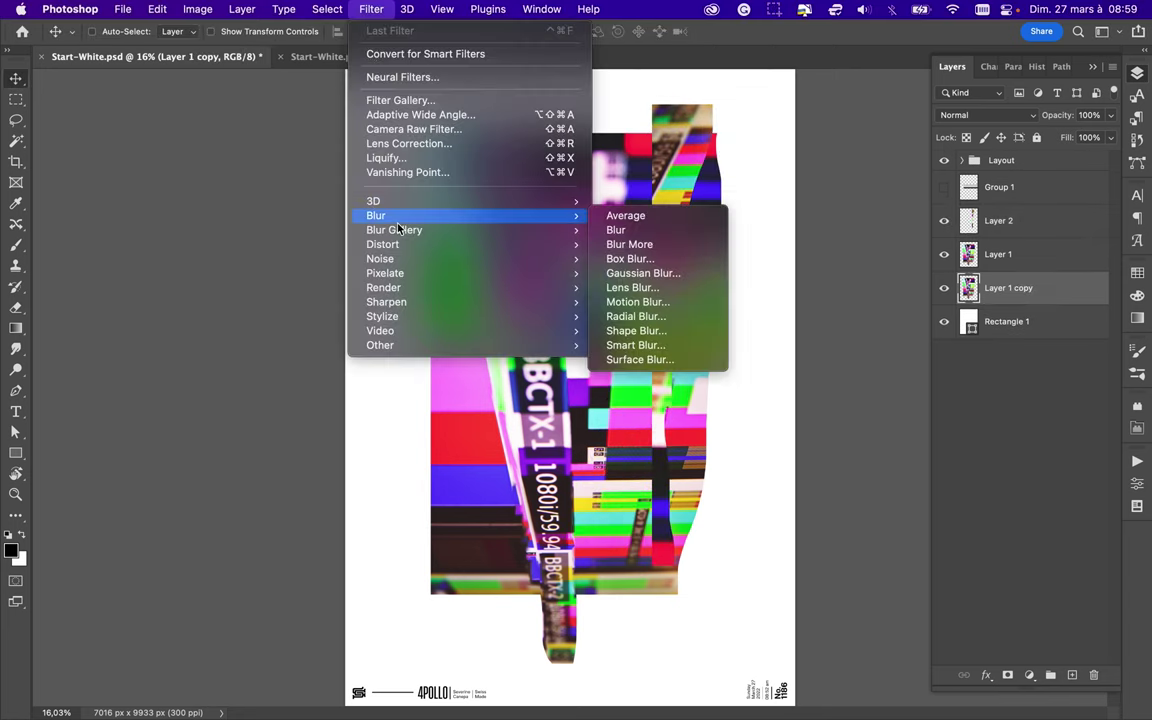
Apply a 120.7 px Gaussian Blur to Layer 1 copy and nudge it up-left.
left_click(643, 273)
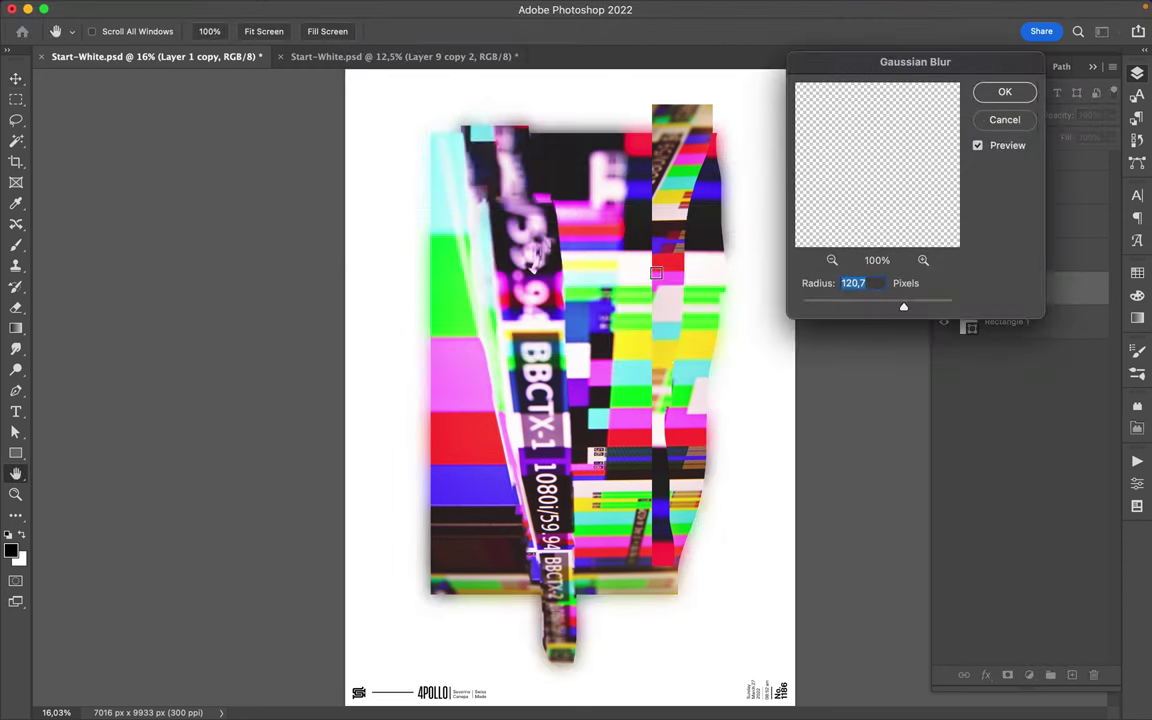
left_click(1003, 91)
key("ctrl+t")
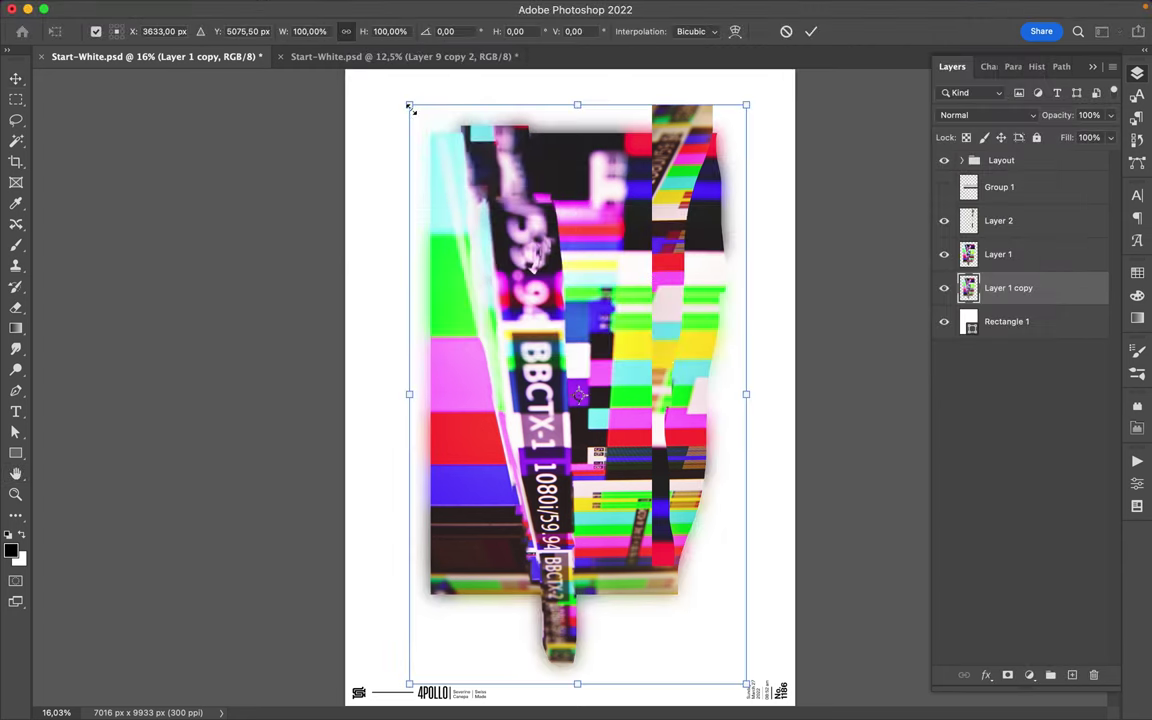
key("Return")
left_click_drag(463, 149, 411, 136)
Warp the blurred copy so its left, right and bottom edges bulge outward.
key("ctrl+t")
right_click(528, 160)
left_click(547, 283)
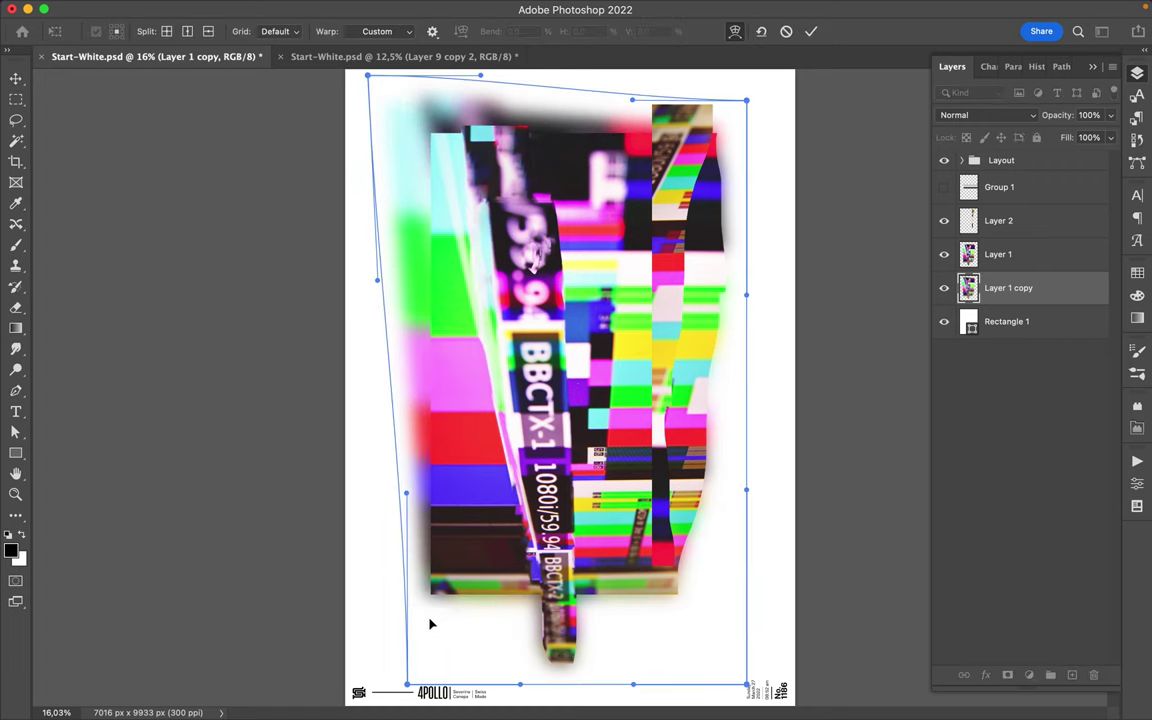
left_click_drag(434, 598, 445, 365)
left_click_drag(720, 584, 717, 614)
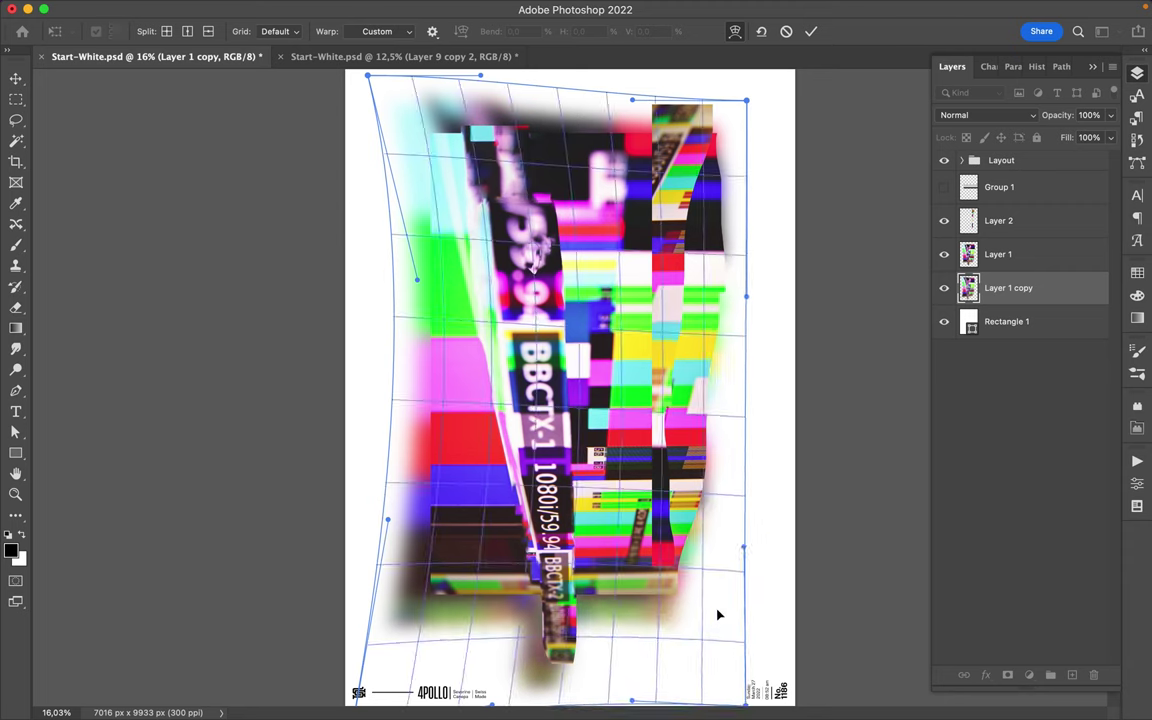
left_click_drag(715, 334, 745, 330)
left_click_drag(451, 118, 451, 111)
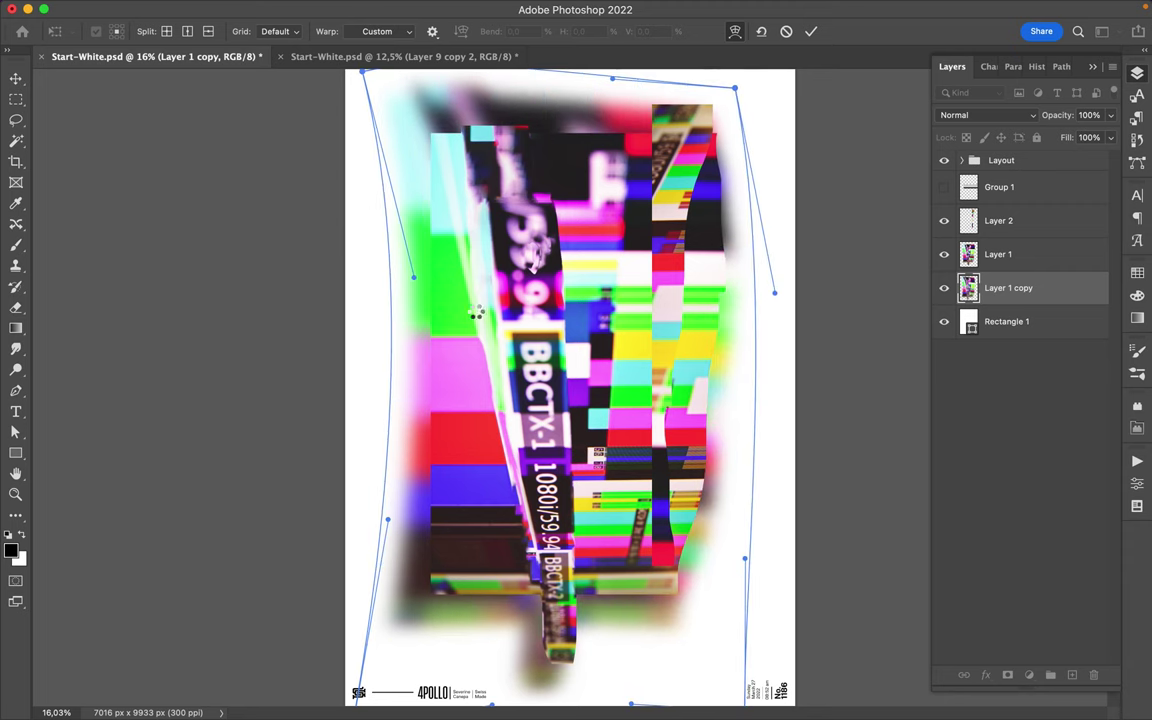
key("Return")
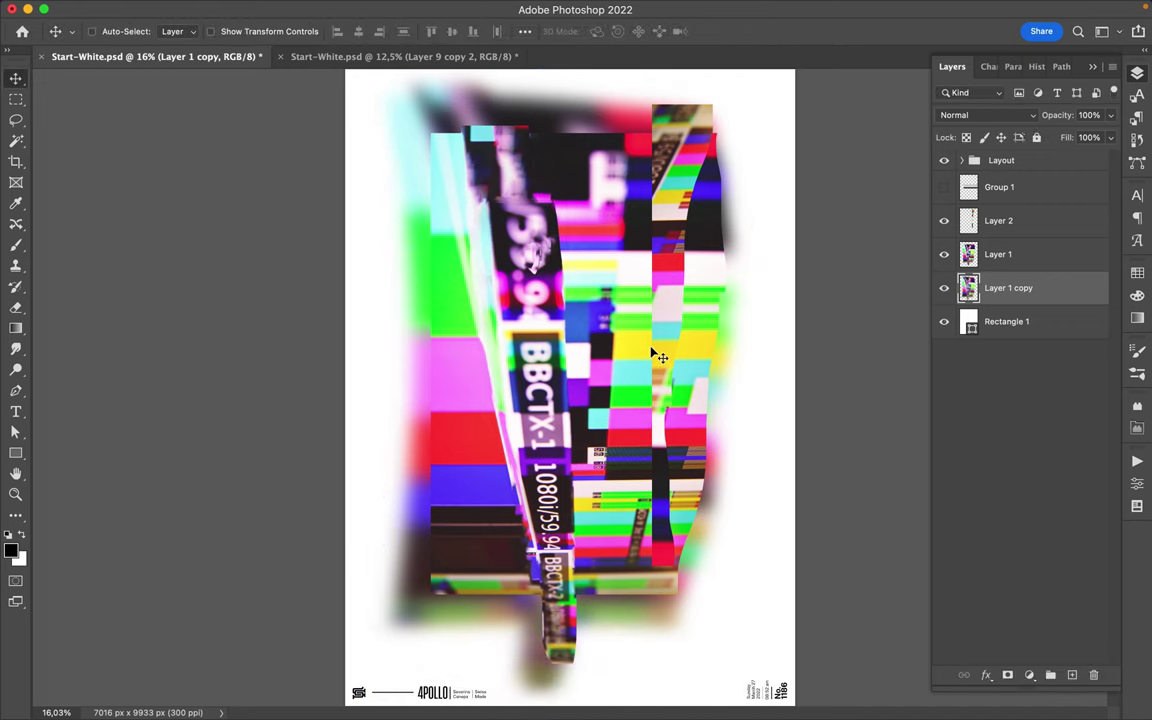
scroll(652, 355, "down", 2)
key("l")
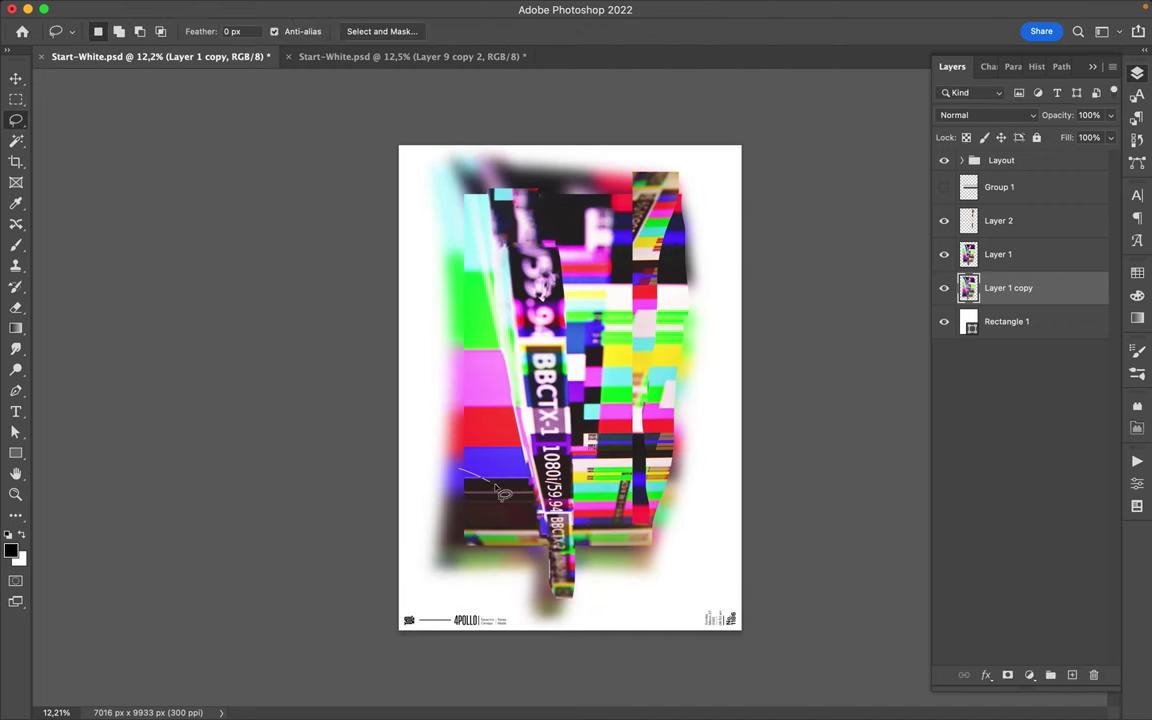
Try copying a lower-left patch to a new layer, then undo it.
left_click_drag(461, 567, 457, 461)
key("ctrl+j")
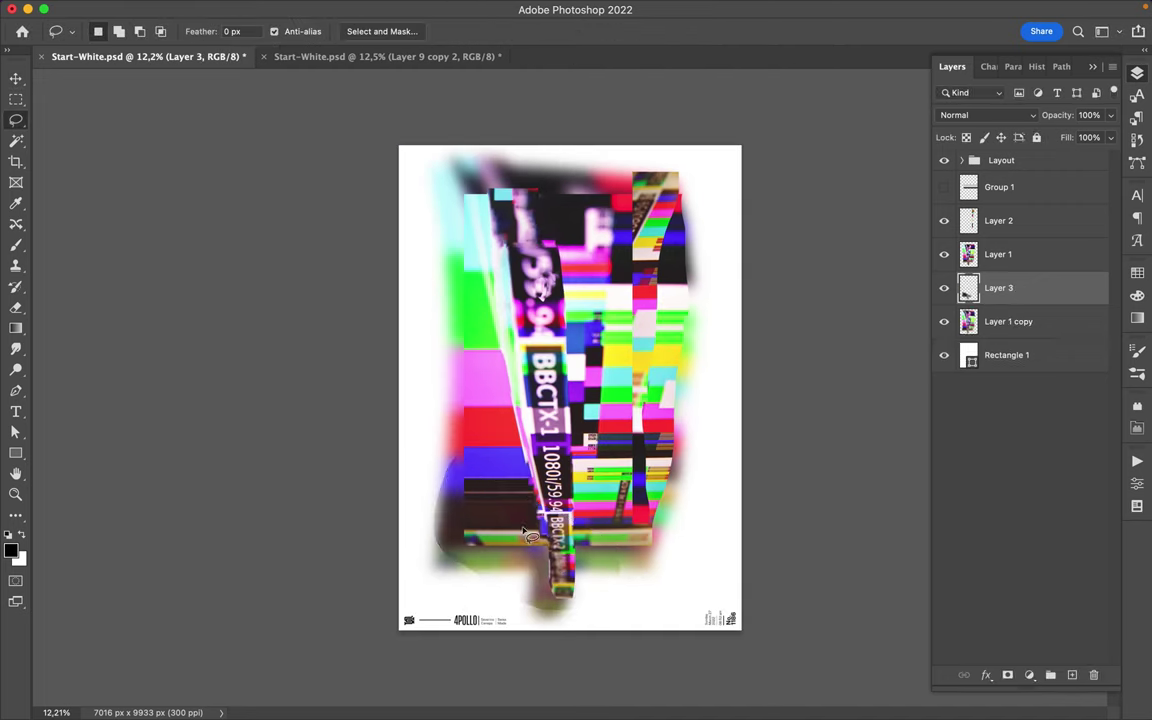
key("v")
key("ctrl+z")
left_click(1009, 259)
key("ctrl+j")
mouse_move(552, 564)
left_mouse_down()
mouse_move(597, 523)
mouse_move(585, 520)
left_mouse_up()
left_click(373, 10)
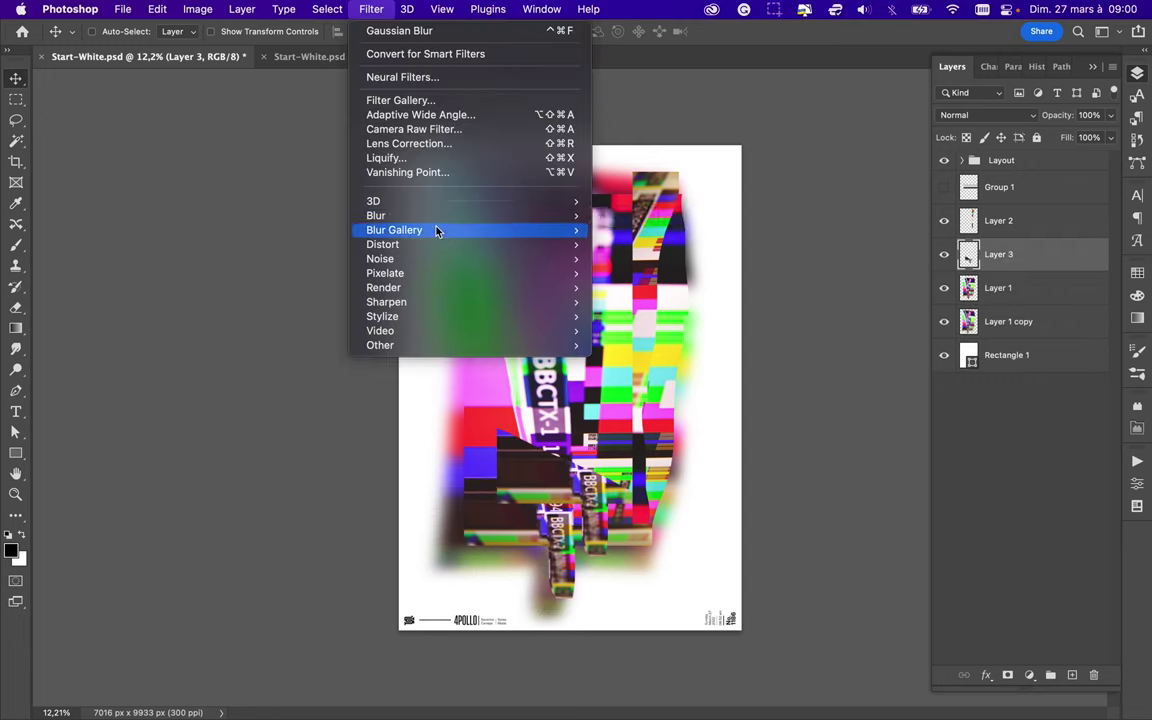
left_click(480, 381)
key("ctrl+z")
key("ctrl+z")
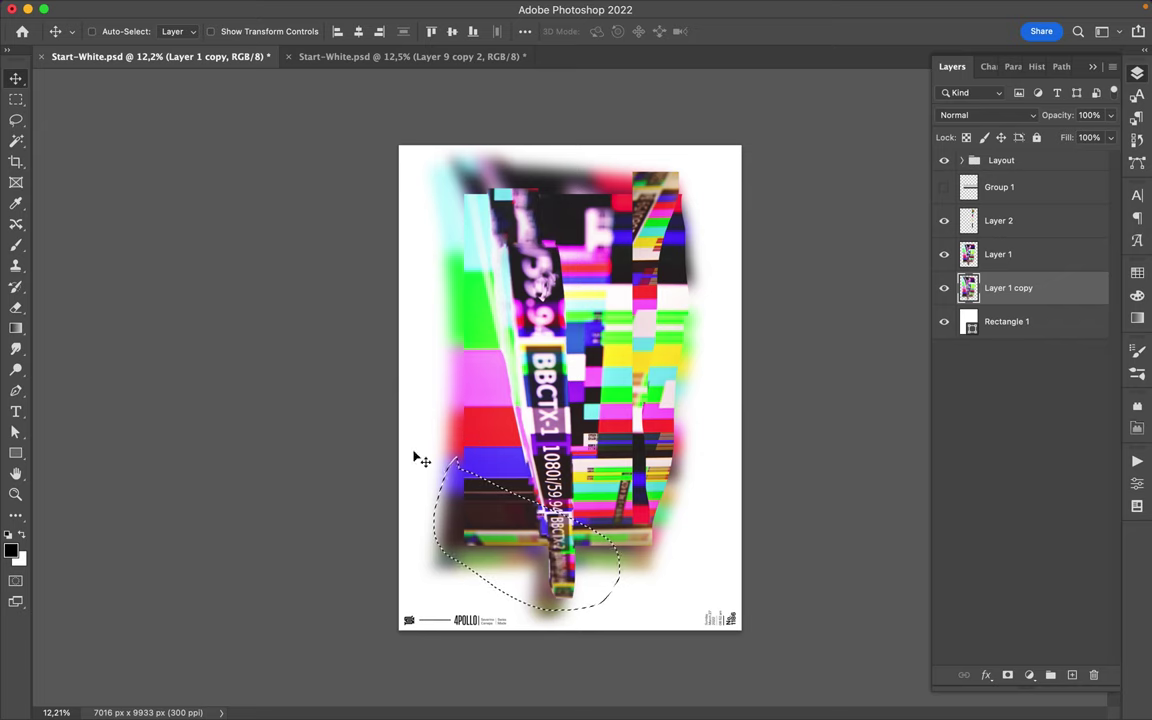
key("l")
Copy the blurred glow's left strip to Layer 3, raise it above Layer 1, and place it over the collage's right side.
left_click_drag(409, 157, 490, 192)
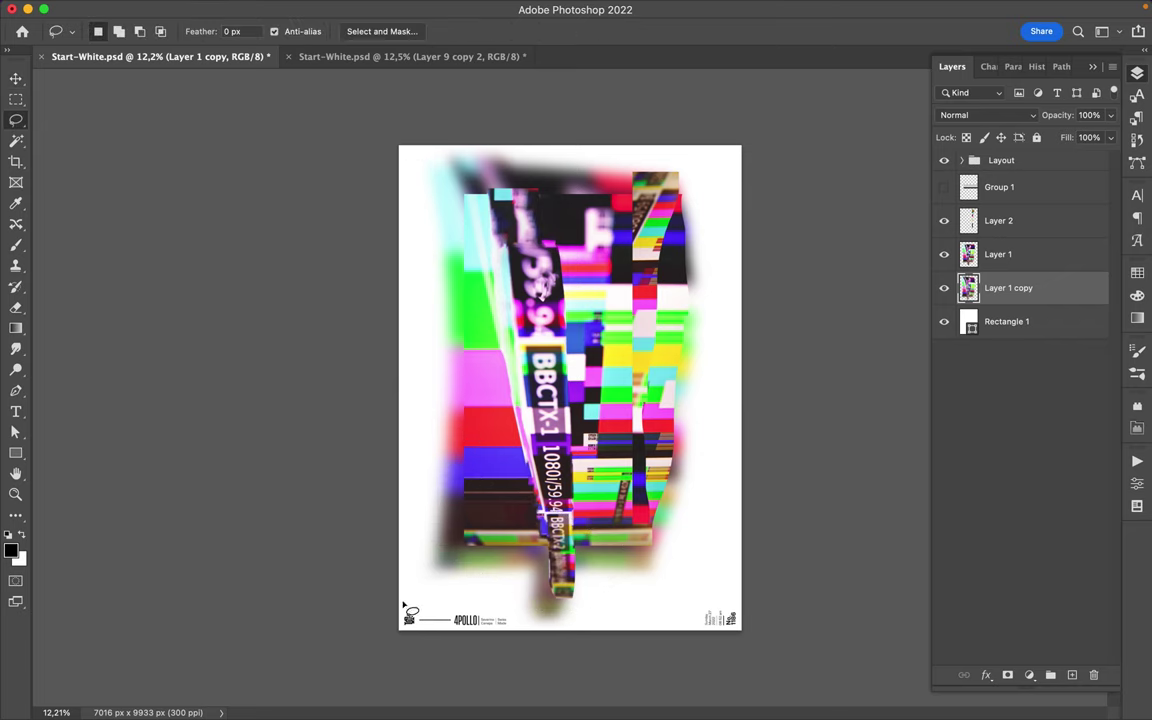
left_click_drag(417, 590, 404, 607)
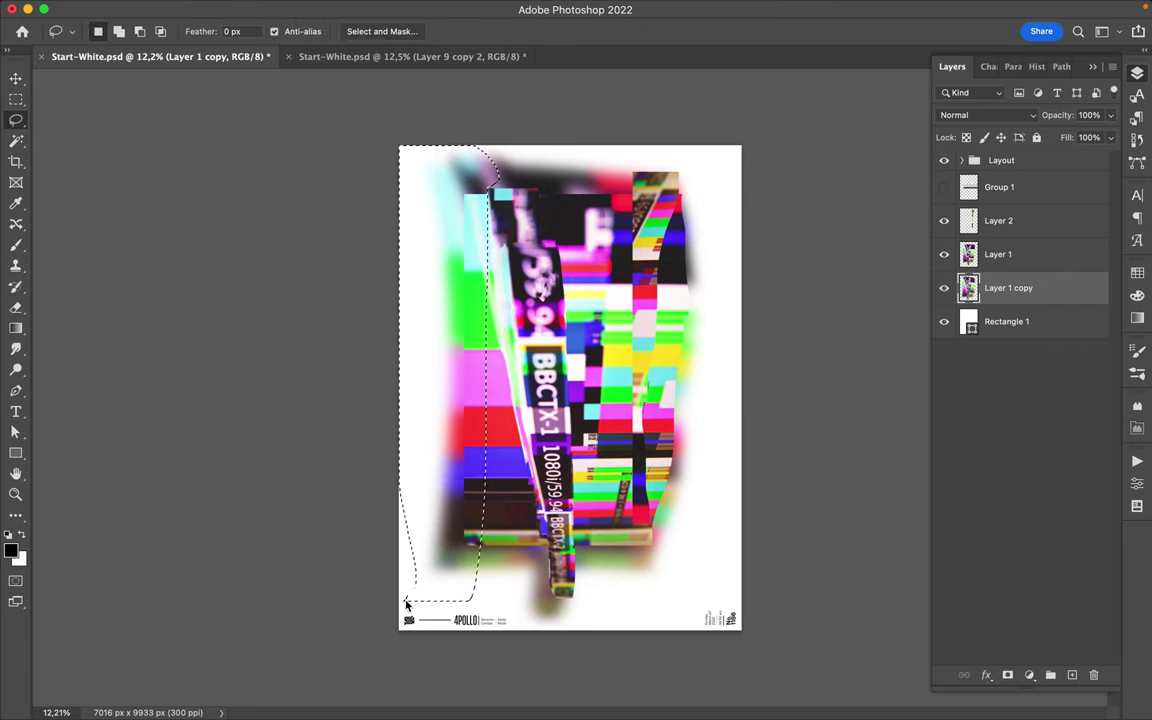
key("ctrl+j")
key("v")
left_click_drag(447, 514, 660, 517)
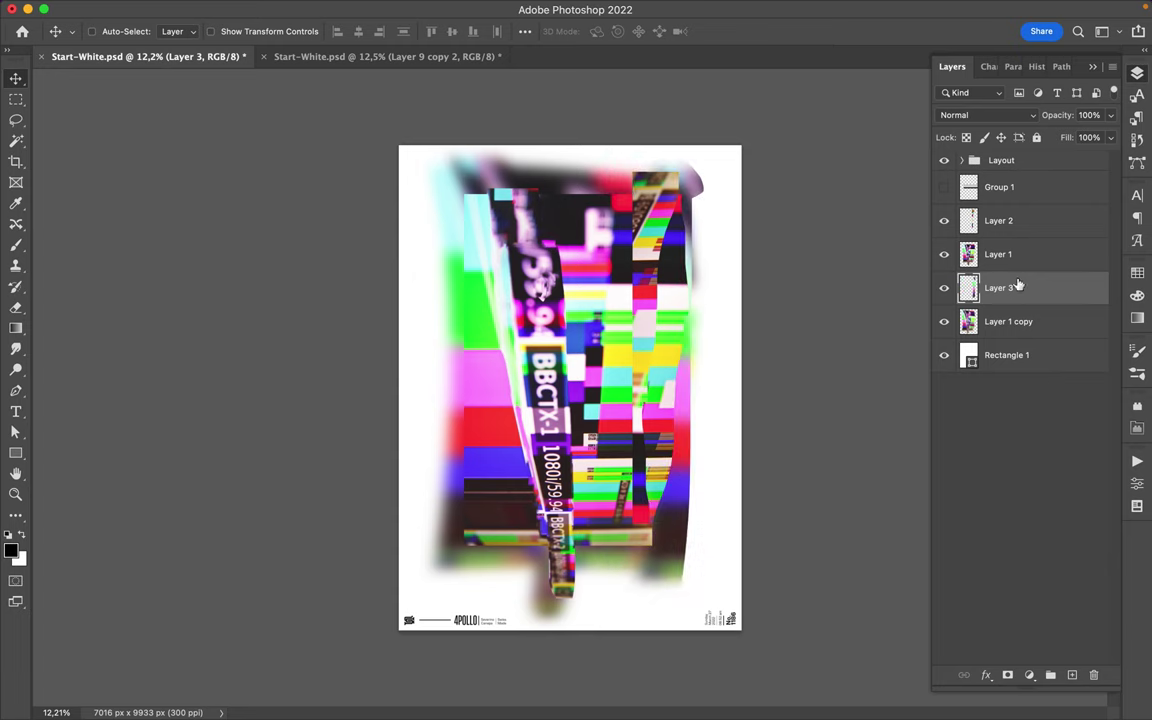
key("ctrl+bracketright")
mouse_move(720, 360)
left_mouse_down()
mouse_move(632, 367)
mouse_move(658, 368)
left_mouse_up()
Draw a small black rectangle beside the collage's left edge.
key("u")
left_click(179, 31)
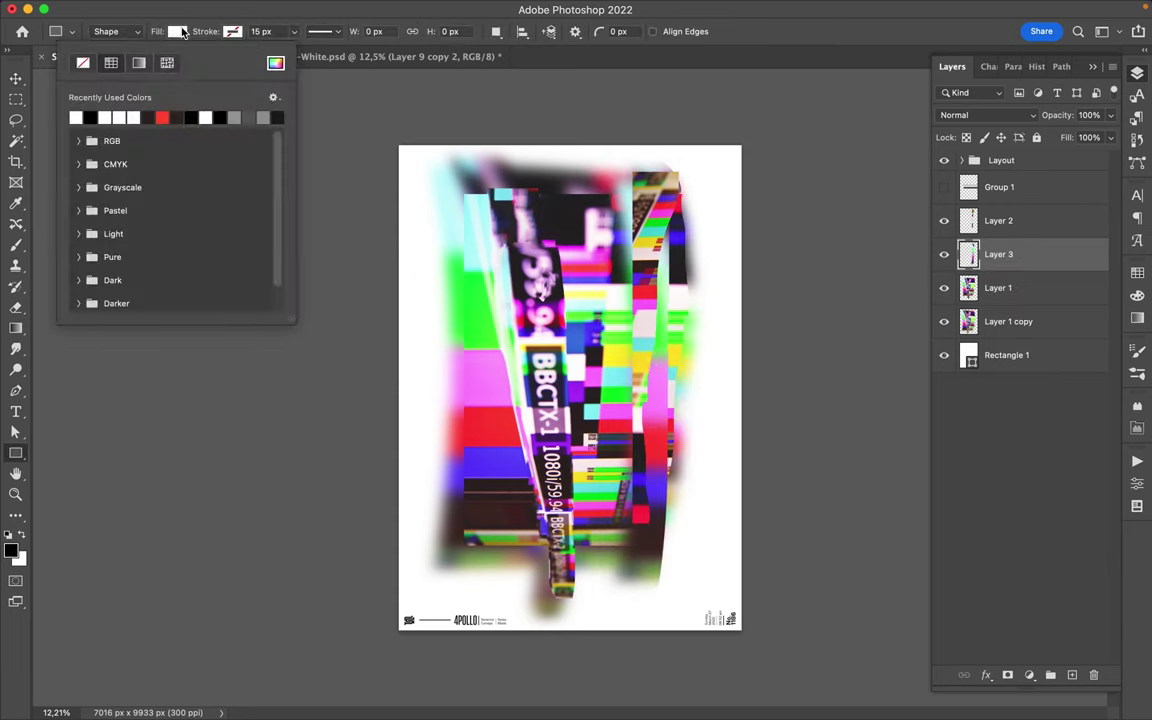
key("i")
key("m")
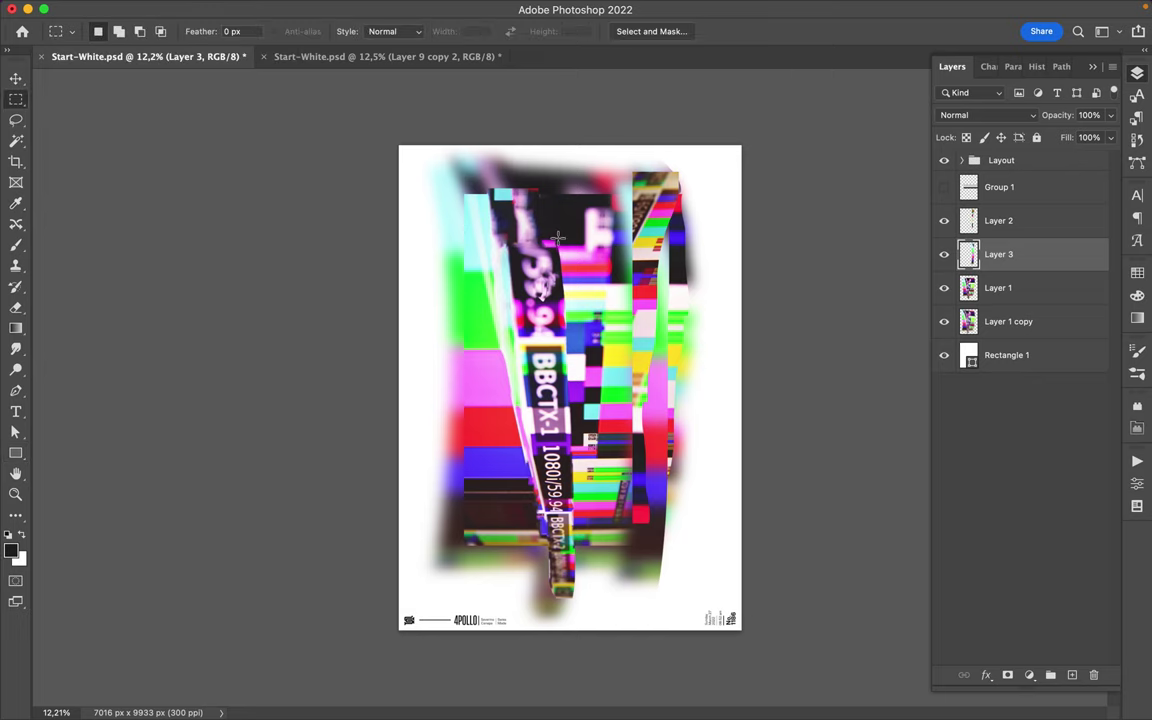
key("u")
mouse_move(558, 239)
left_mouse_down()
mouse_move(605, 266)
mouse_move(544, 251)
mouse_move(463, 384)
left_mouse_up()
key("v")
Scale the collage layers down together, recentre them, and sample pale cyan.
left_click(1065, 188)
left_click(1029, 357, "shift")
key("ctrl+t")
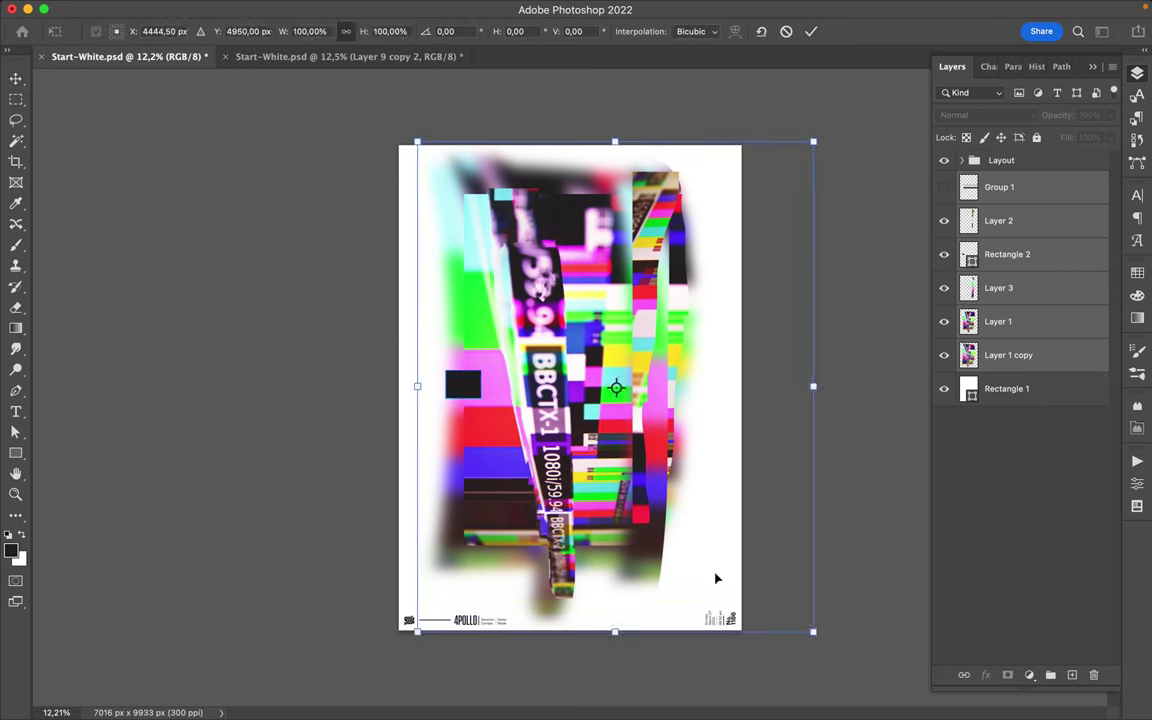
left_click_drag(815, 625, 762, 568)
key("Return")
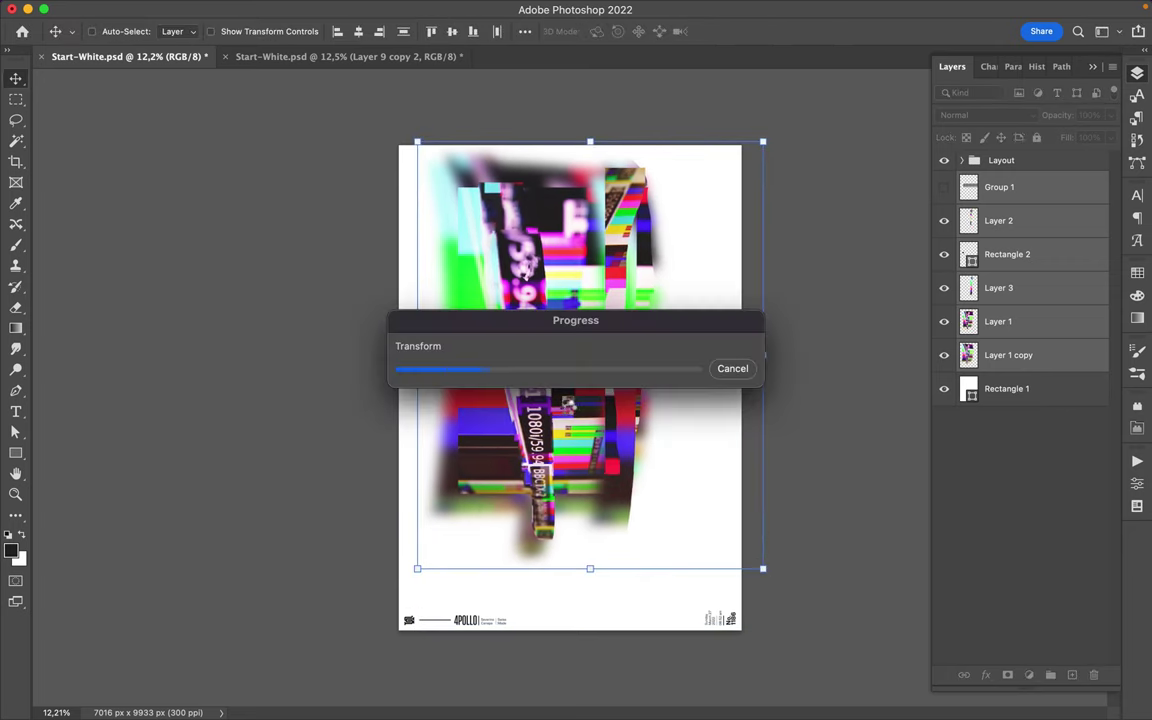
left_click_drag(570, 410, 662, 345)
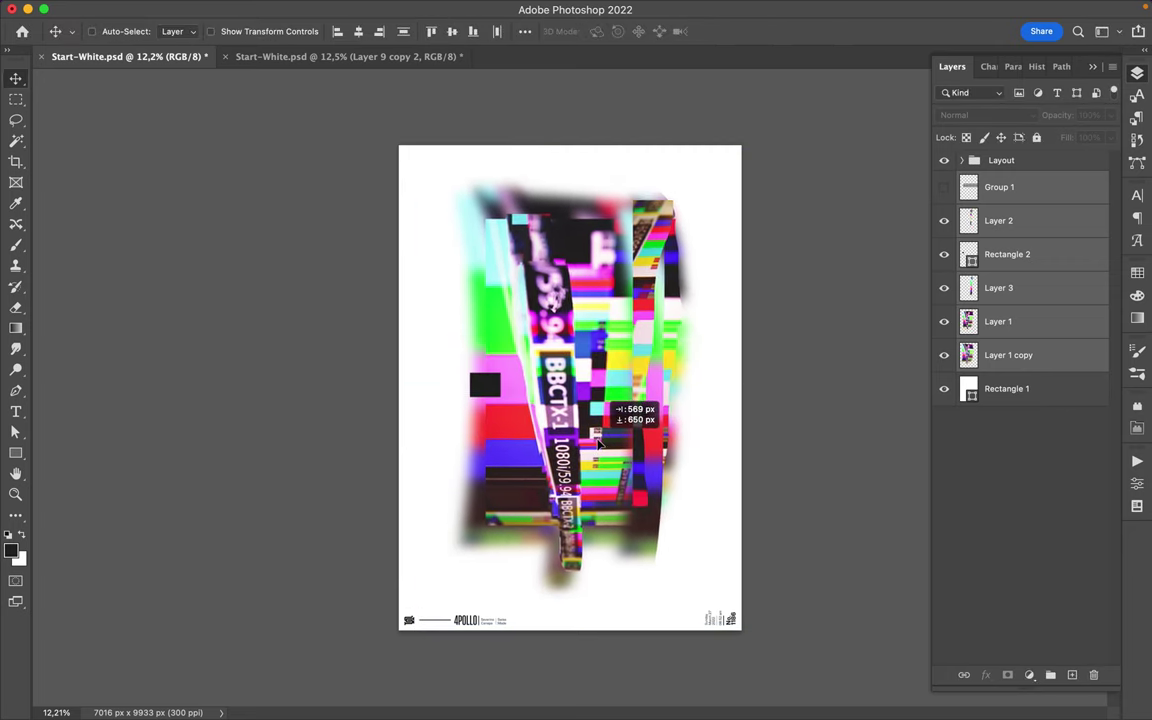
key("i")
left_click(453, 203)
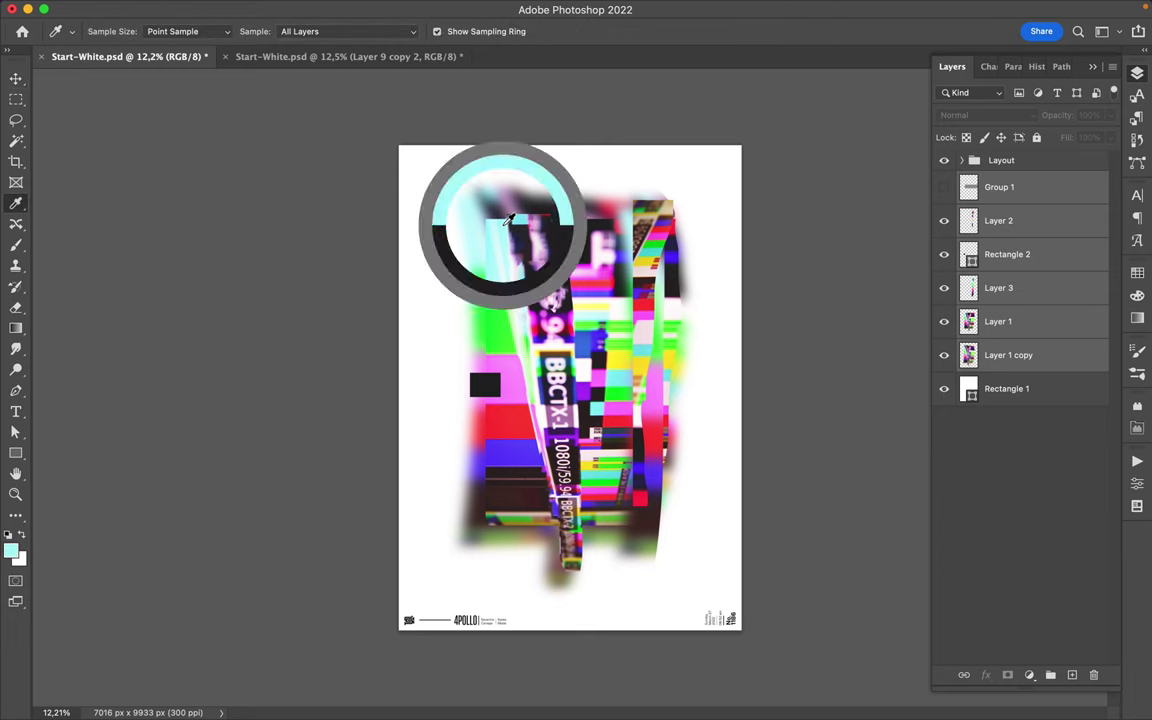
Change the Rectangle 1 background fill from solid to a gradient preset.
left_click(1059, 390)
key("a")
left_click(239, 31)
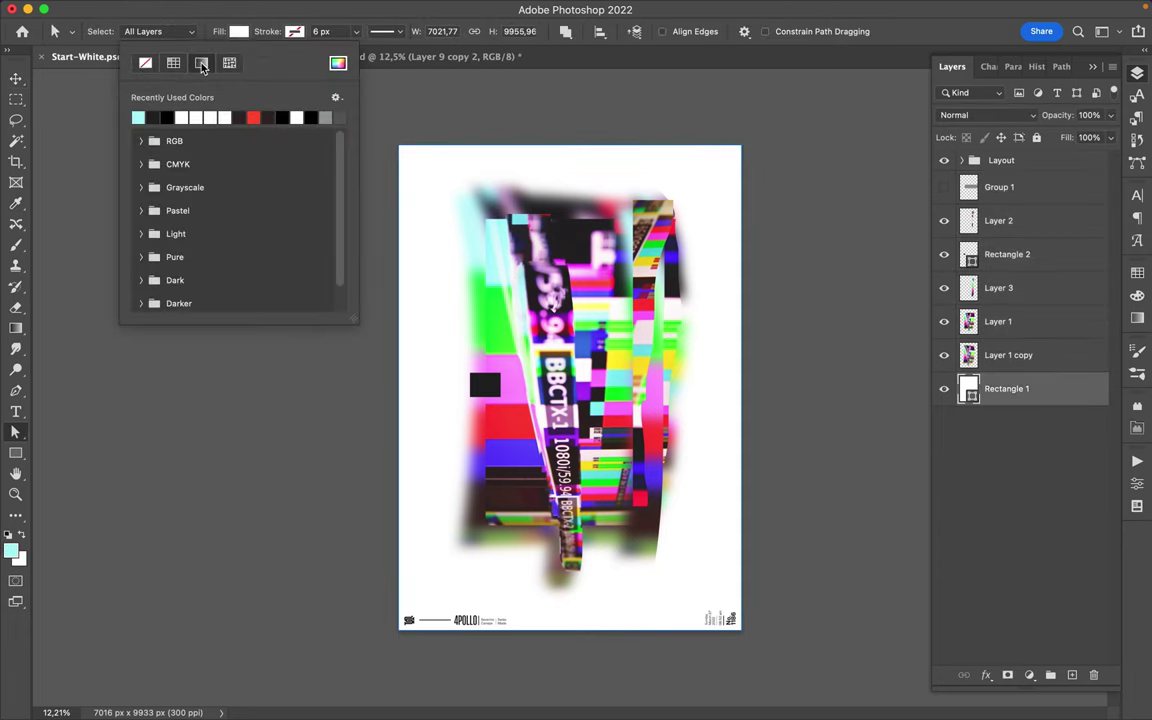
left_click(201, 63)
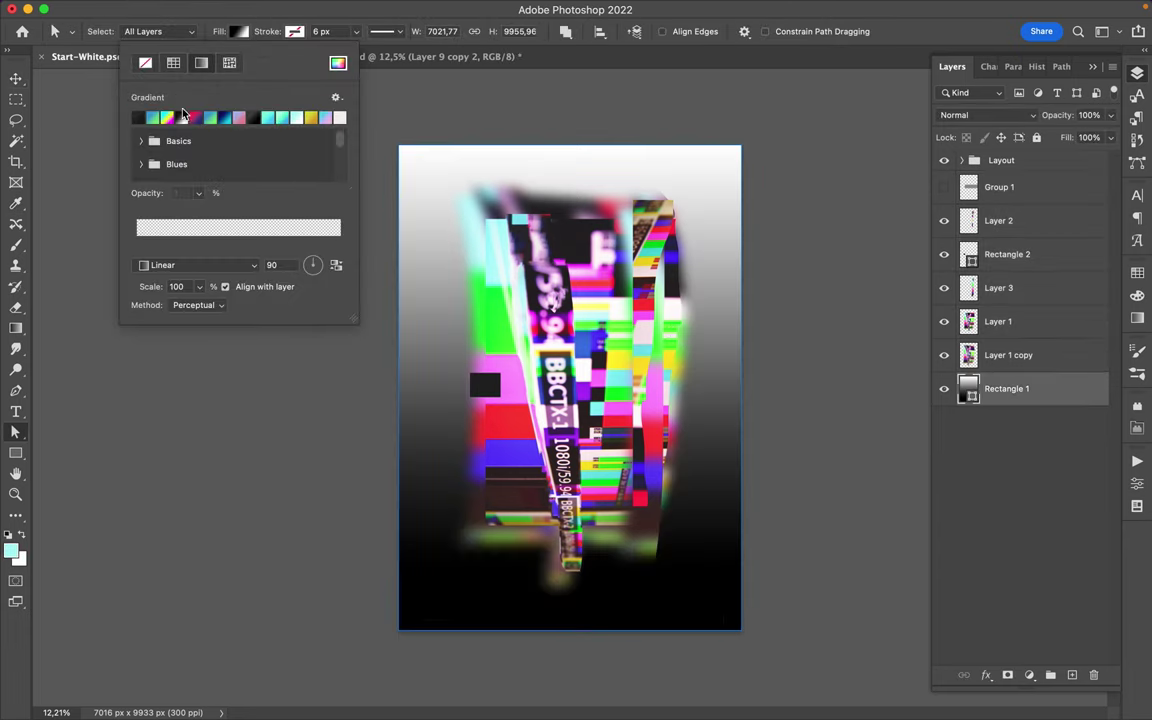
left_click(183, 116)
Set the gradient stops to cyan b0f6fa and pink fe8ffd.
double_click(137, 246)
left_click(948, 314)
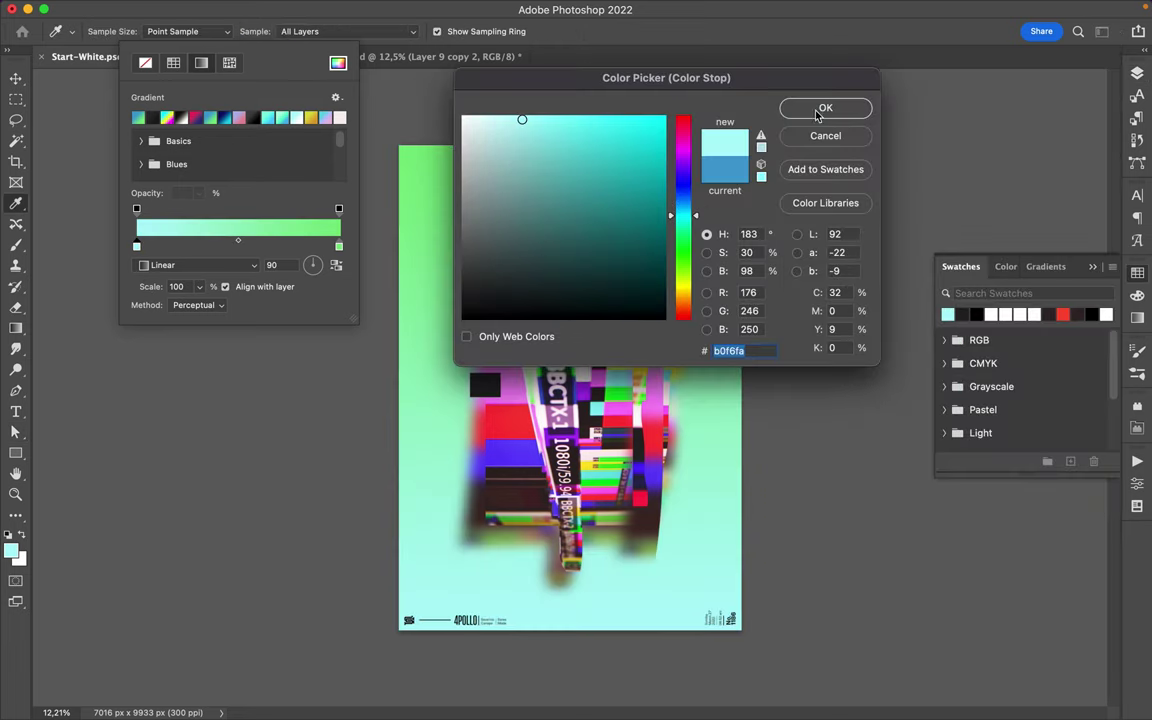
left_click(818, 109)
double_click(339, 246)
left_click(593, 368)
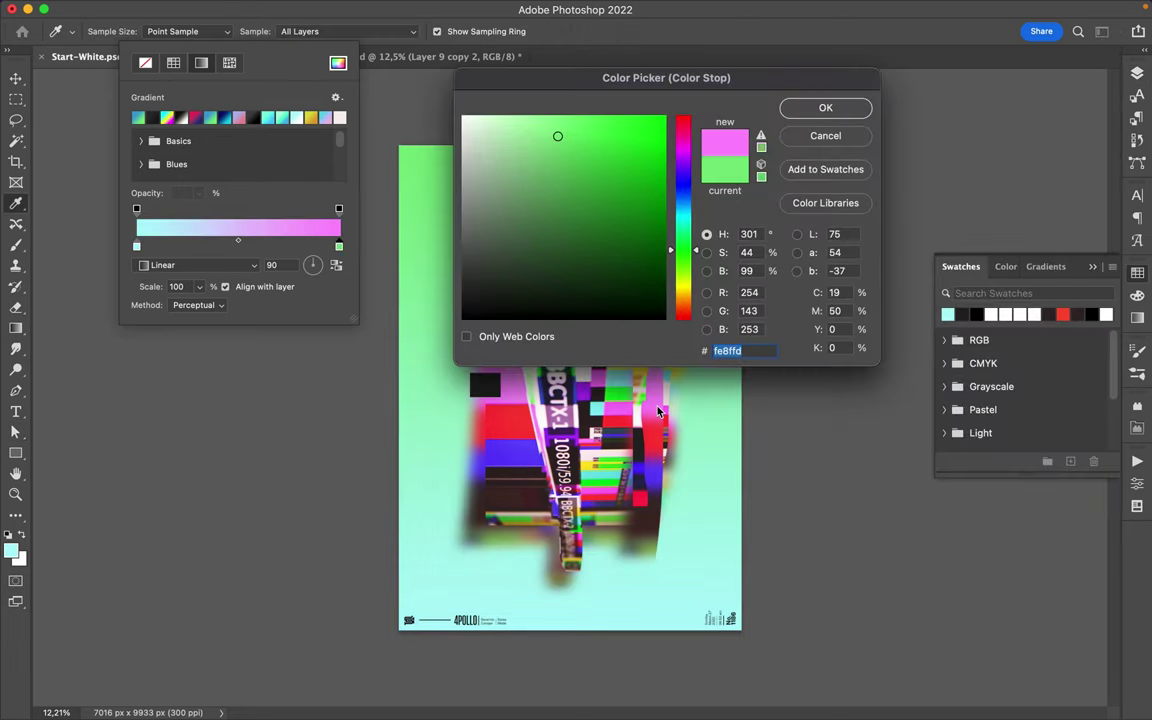
left_click(830, 109)
key("v")
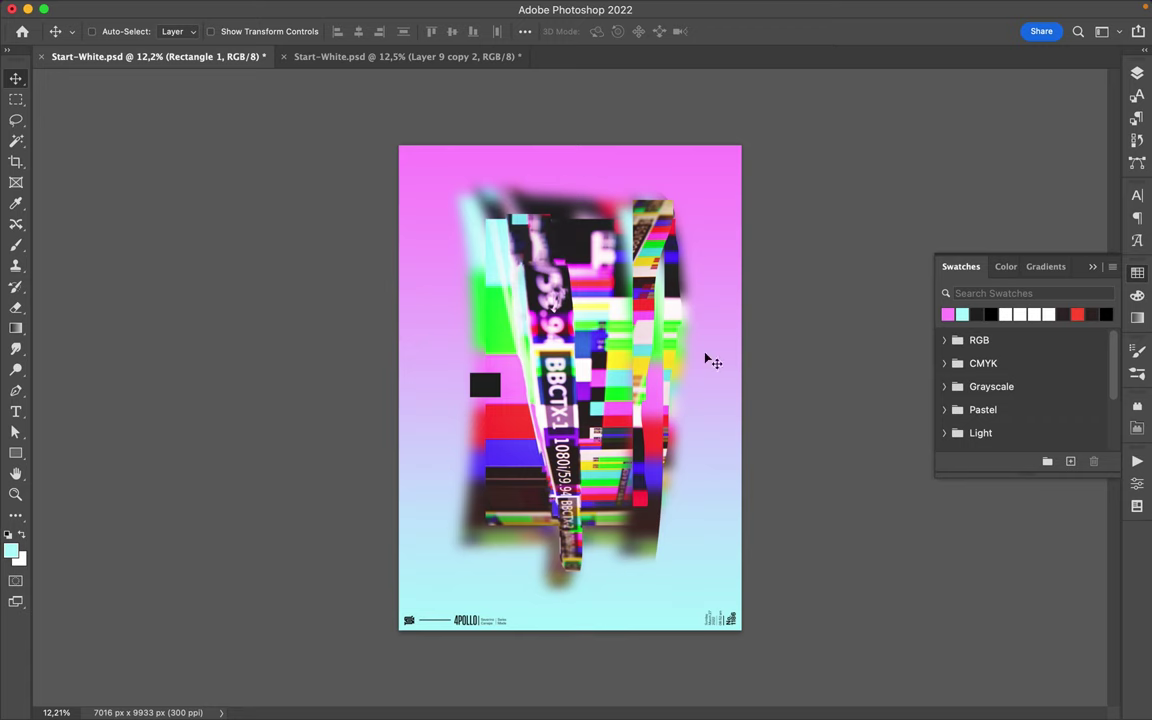
scroll(517, 325, "up", 1)
Squash the black rectangle into a thin bar.
key("l")
key("v")
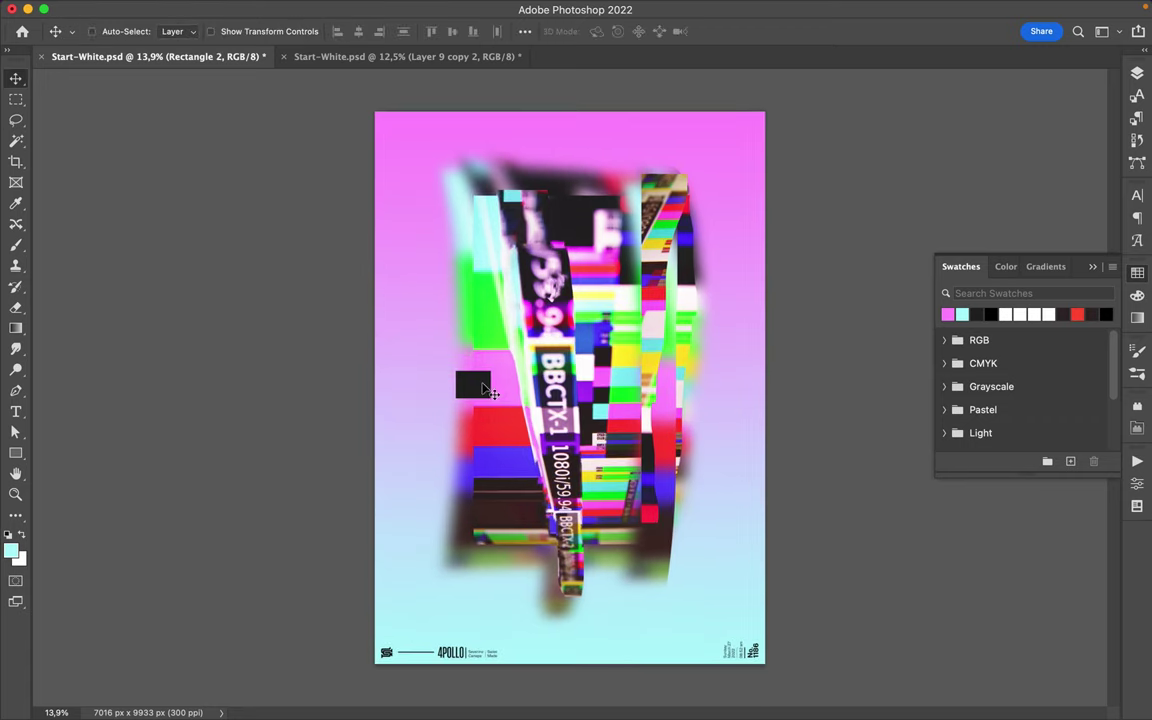
key("ctrl+t")
left_click_drag(473, 372, 476, 393)
key("Return")
Move the striped bar onto the poster, turn it upright and place it right of centre.
key("F7")
mouse_move(476, 403)
left_mouse_down()
mouse_move(625, 408)
mouse_move(556, 402)
left_mouse_up()
key("ctrl+t")
left_click_drag(390, 315, 663, 121)
key("Return")
mouse_move(599, 314)
left_mouse_down()
mouse_move(710, 317)
mouse_move(686, 326)
left_mouse_up()
Copy a piece of the striped panel and apply a roughly 4 px Gaussian Blur.
key("l")
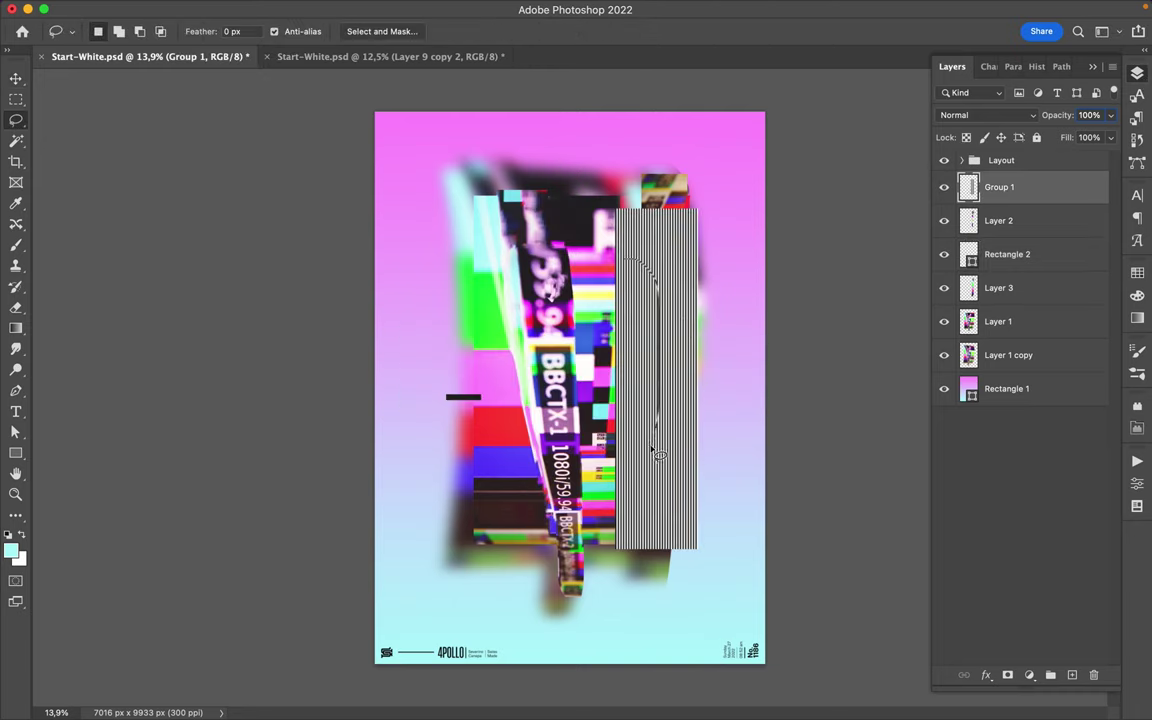
key("ctrl+j")
key("v")
left_click_drag(625, 262, 481, 305)
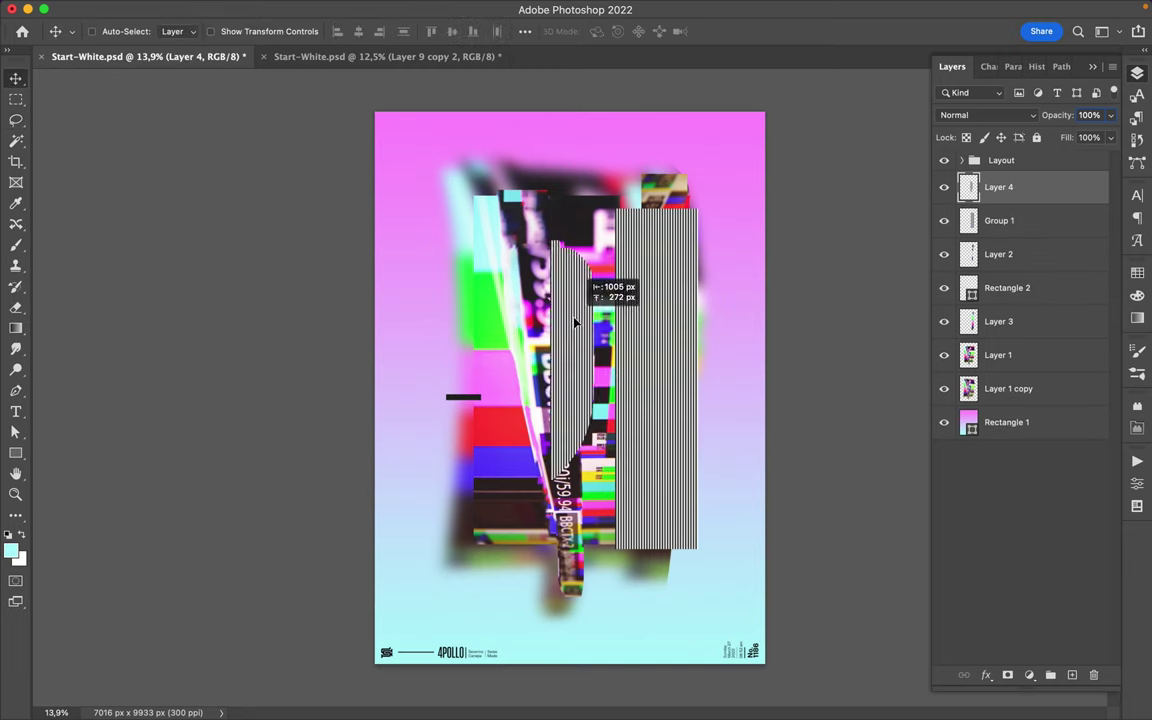
left_click(370, 8)
left_click(628, 248)
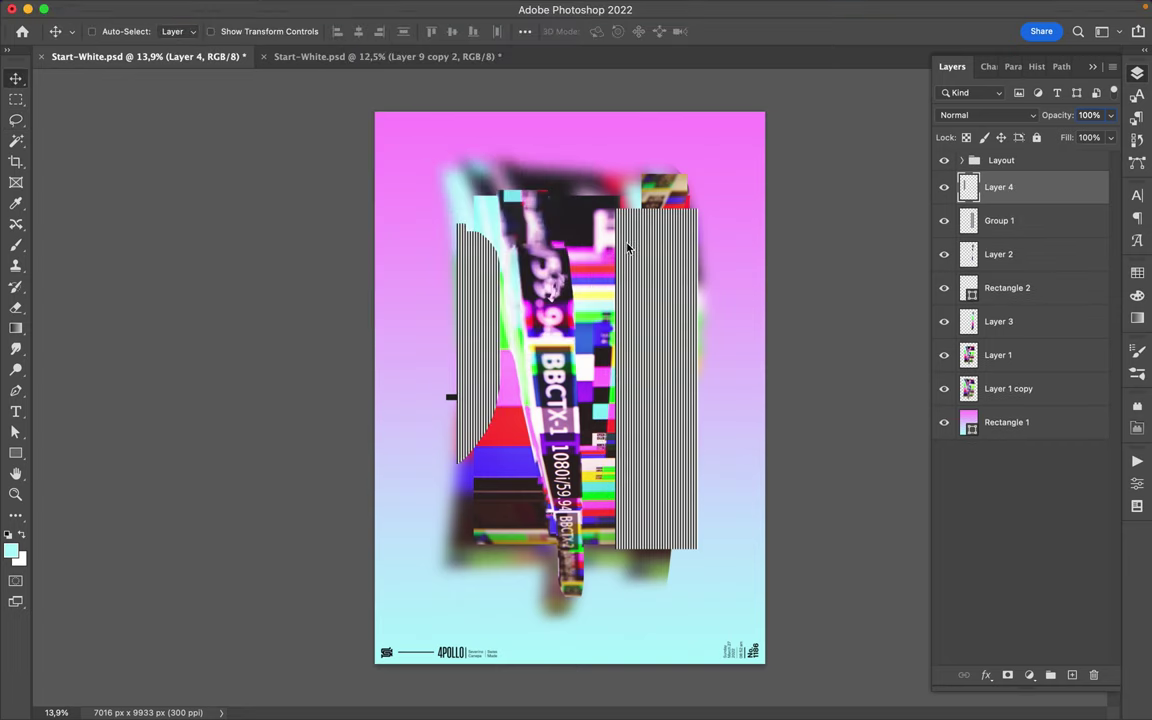
left_click(373, 8)
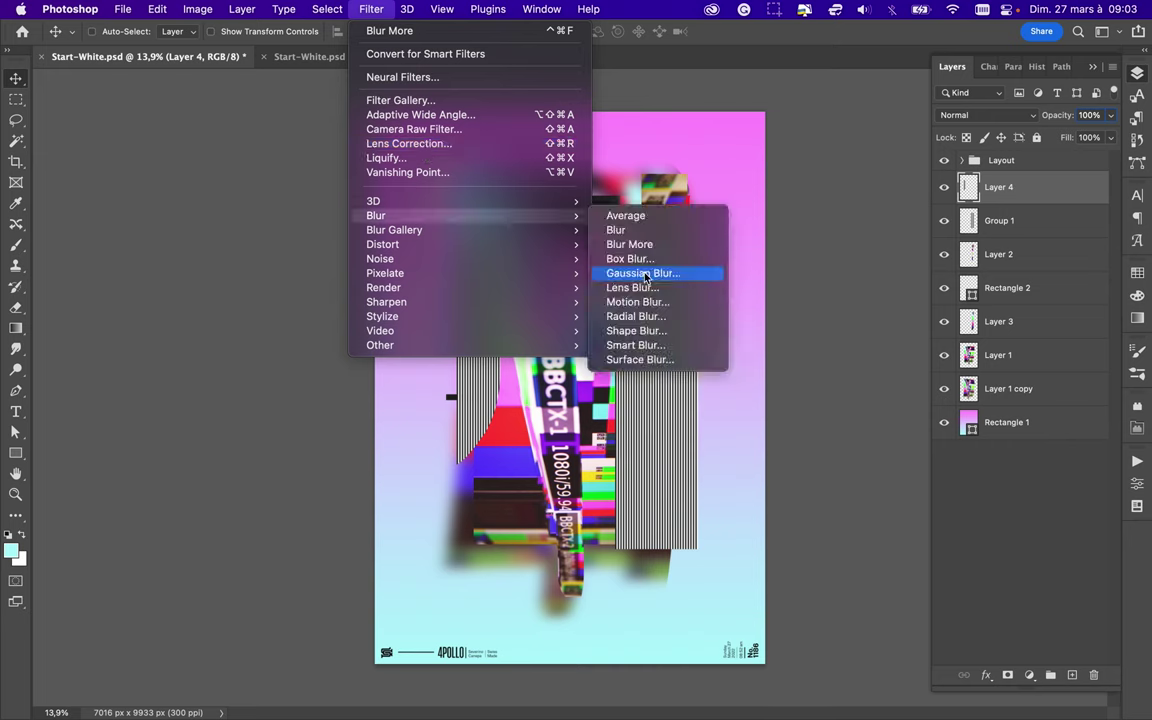
left_click(633, 265)
left_click_drag(903, 311, 836, 311)
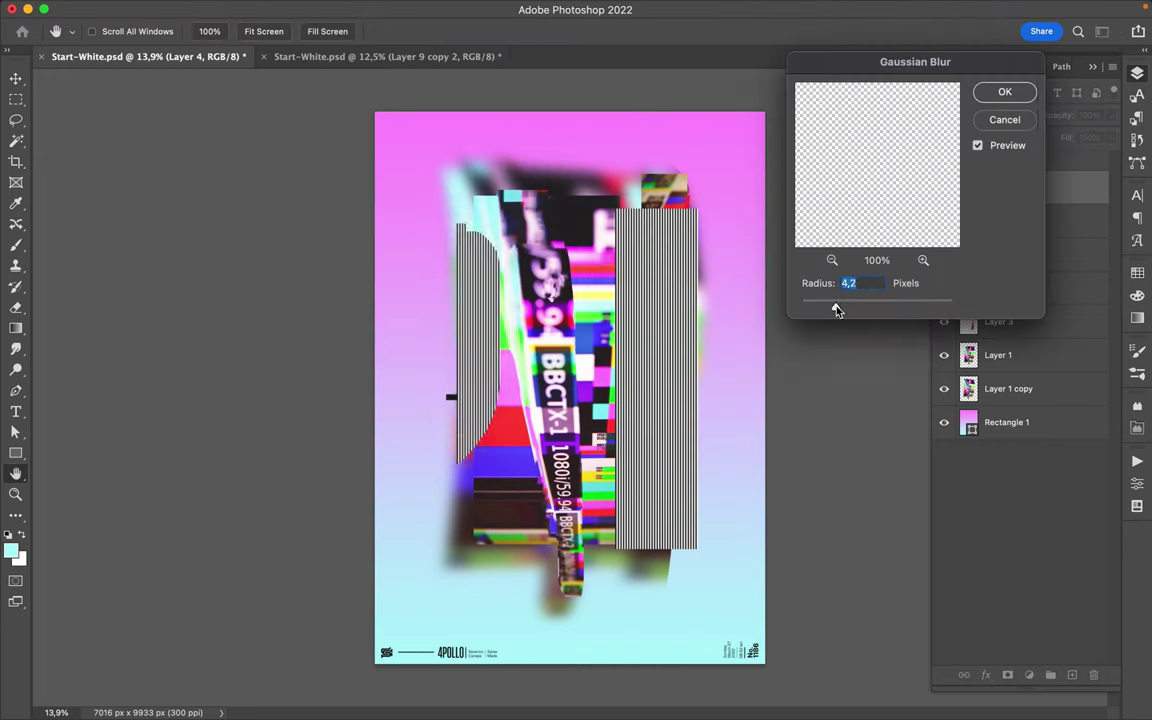
left_click(1005, 91)
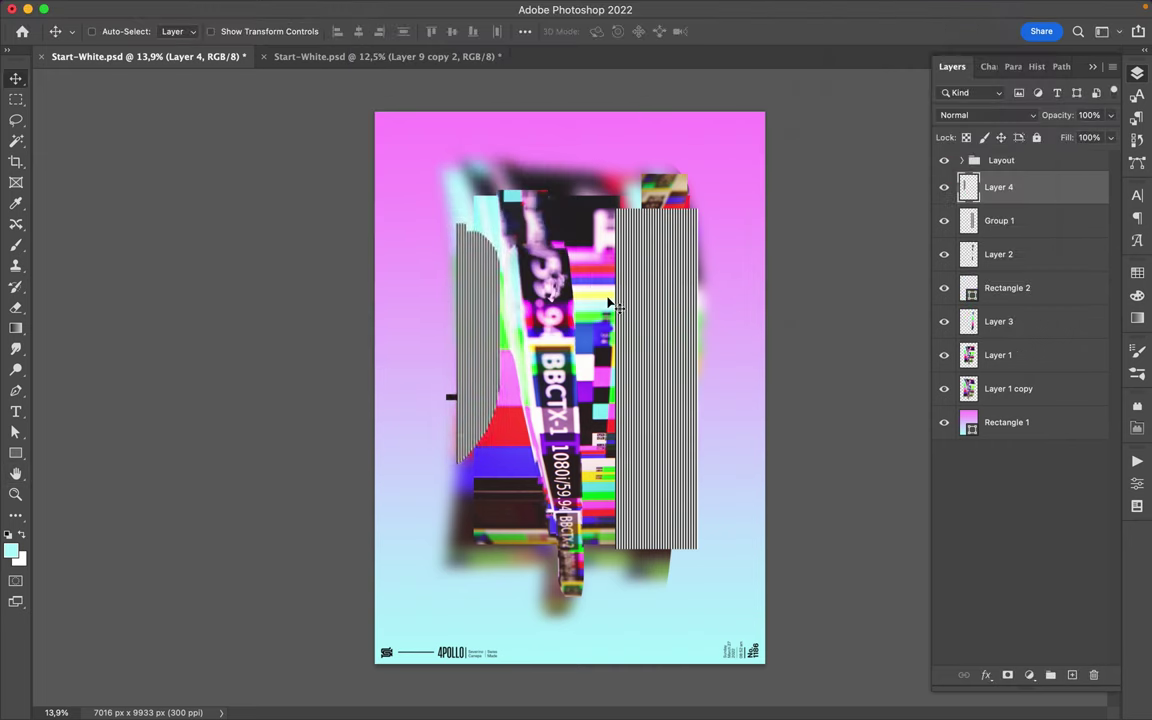
Pixelate the piece with Mosaic size 23 in Vivid Light, and move Group 1 below Layer 1.
left_click(371, 8)
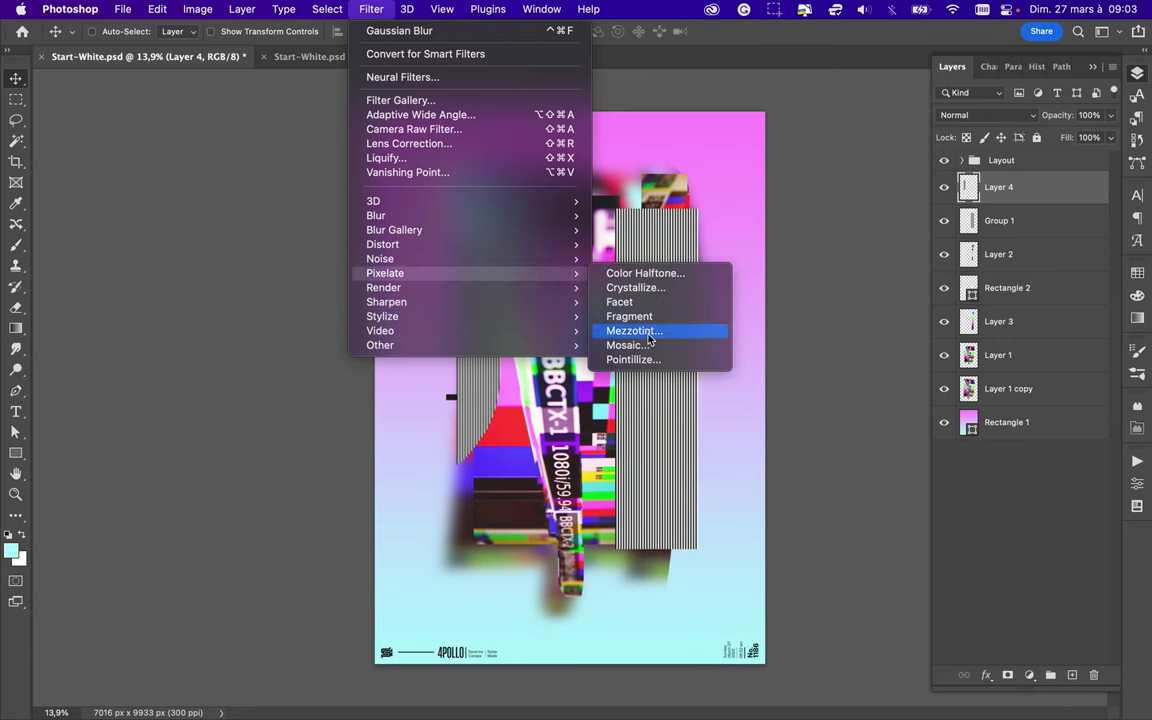
mouse_move(385, 273)
left_click(632, 345)
left_click_drag(111, 261, 30, 261)
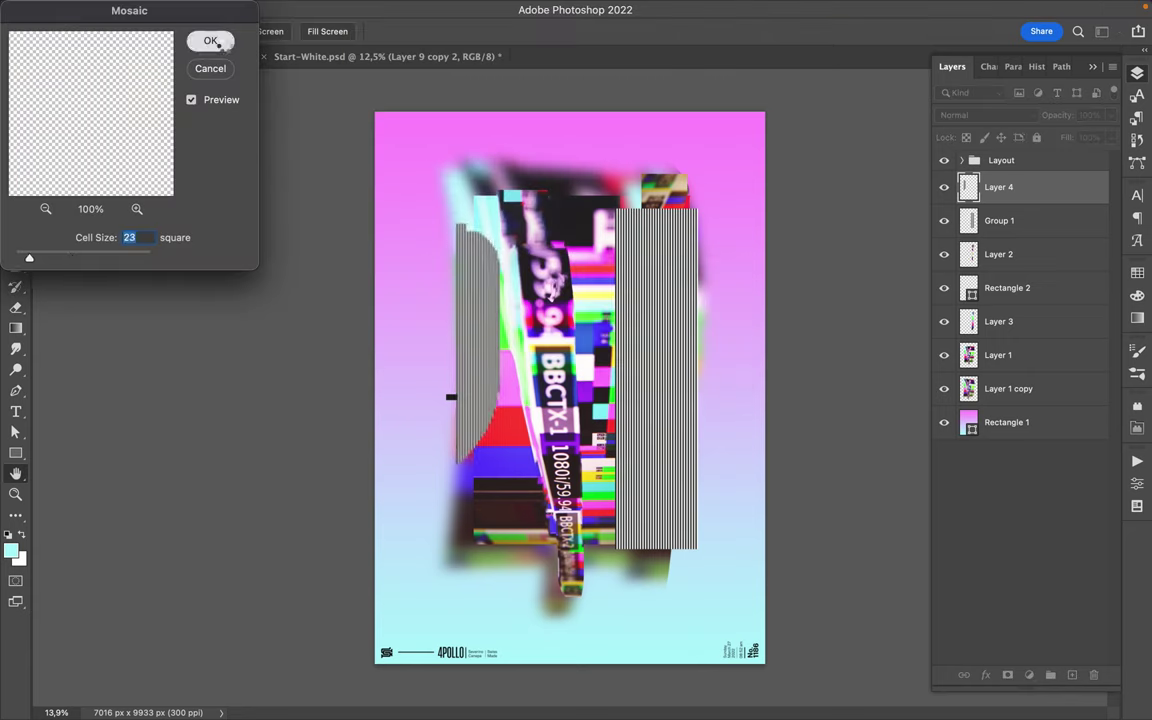
left_click(211, 41)
left_click(975, 115)
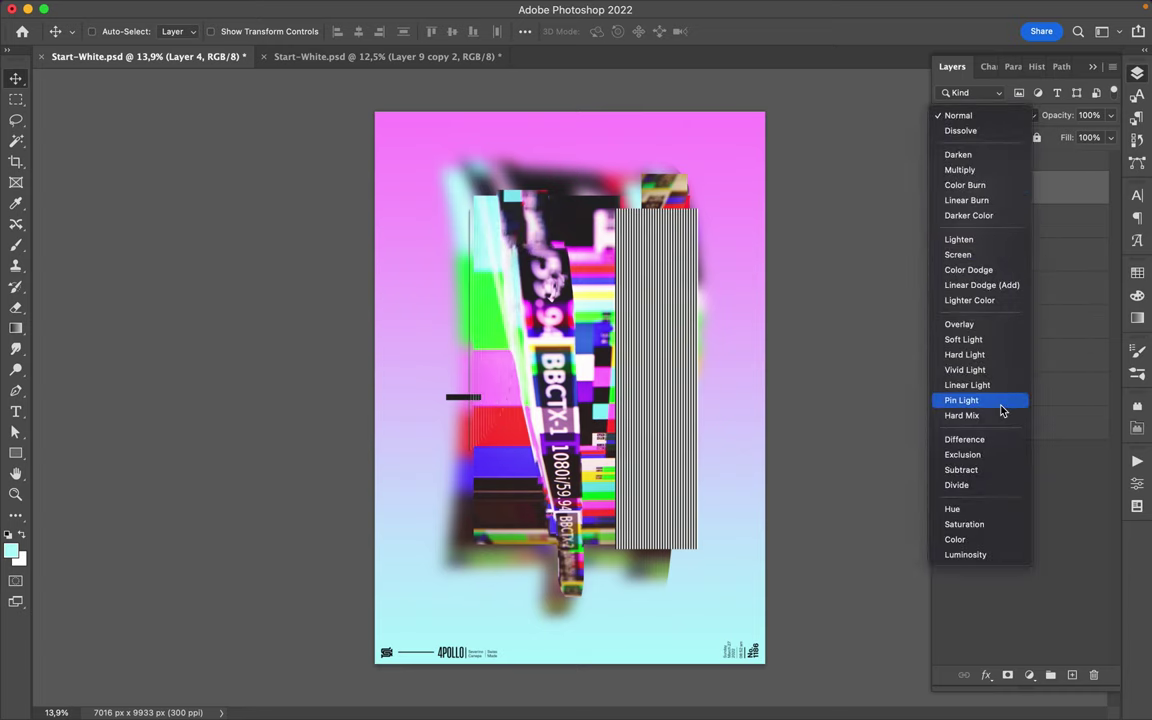
left_click(962, 370)
left_click_drag(710, 372, 567, 320)
left_click(999, 220)
left_click_drag(1010, 234, 1000, 372)
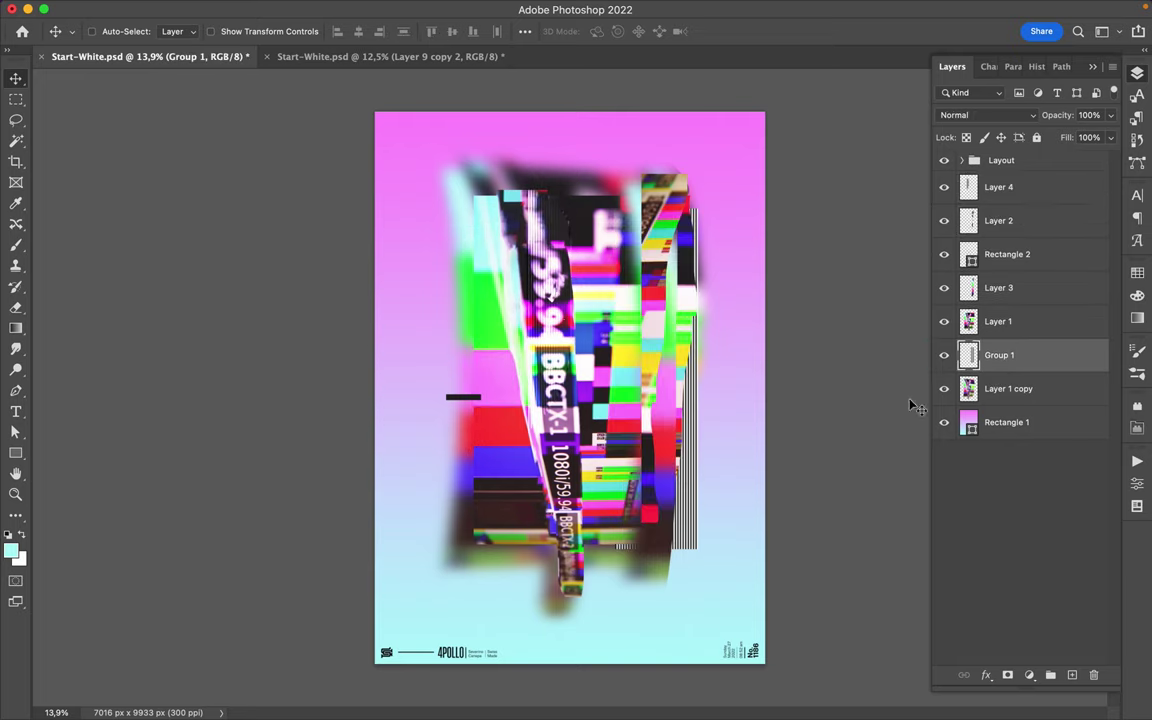
Copy a lassoed piece of the stripes to a new layer, as a narrow vertical strip at the collage's top-left.
left_click_drag(680, 410, 688, 478)
key("l")
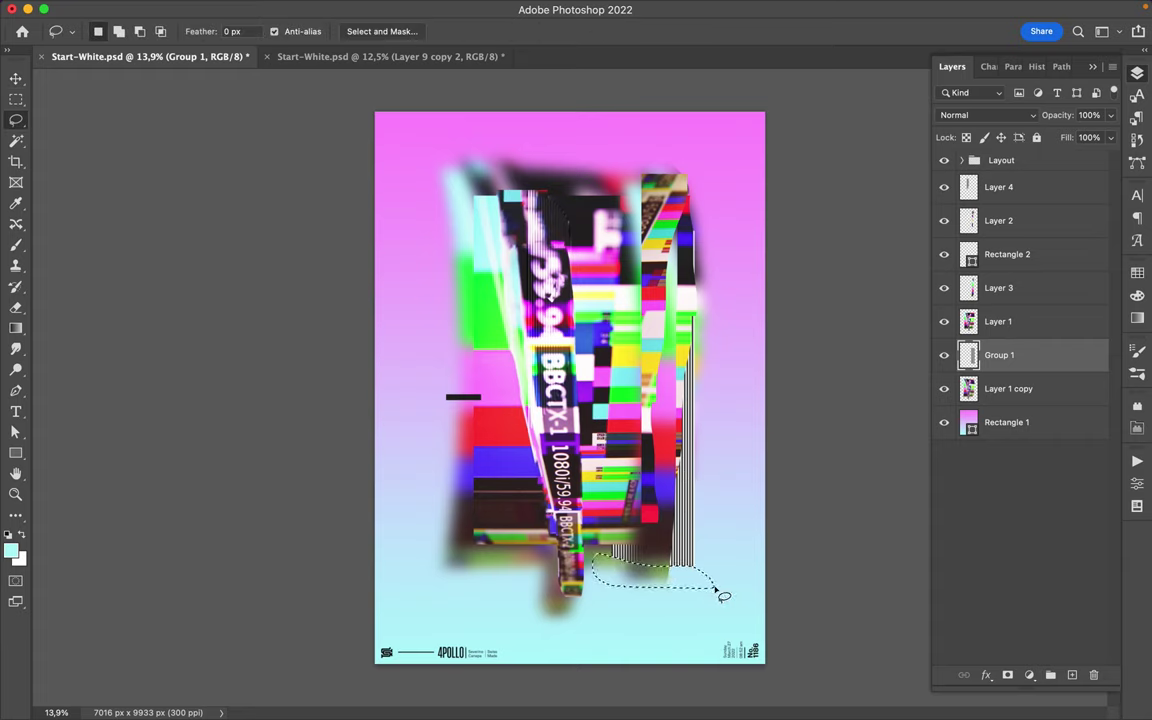
key("ctrl+j")
key("v")
left_click_drag(1000, 355, 1000, 254)
mouse_move(615, 550)
left_mouse_down()
mouse_move(585, 265)
mouse_move(410, 205)
mouse_move(487, 230)
left_mouse_up()
key("ctrl+t")
key("Return")
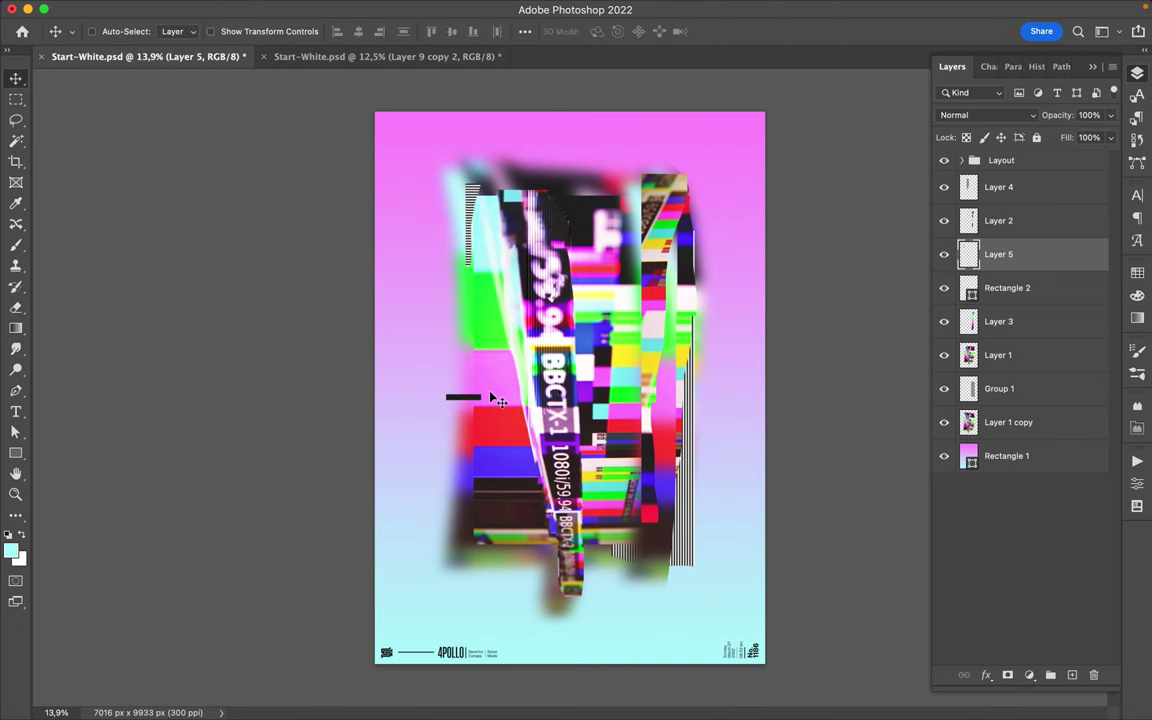
Shorten the thin black bar into a second short black bar.
left_click(474, 400, "ctrl")
scroll(568, 390, "up", 5)
key("ctrl+t")
left_click_drag(272, 406, 430, 408)
key("Return")
scroll(314, 414, "down", 3)
scroll(430, 408, "down", 2)
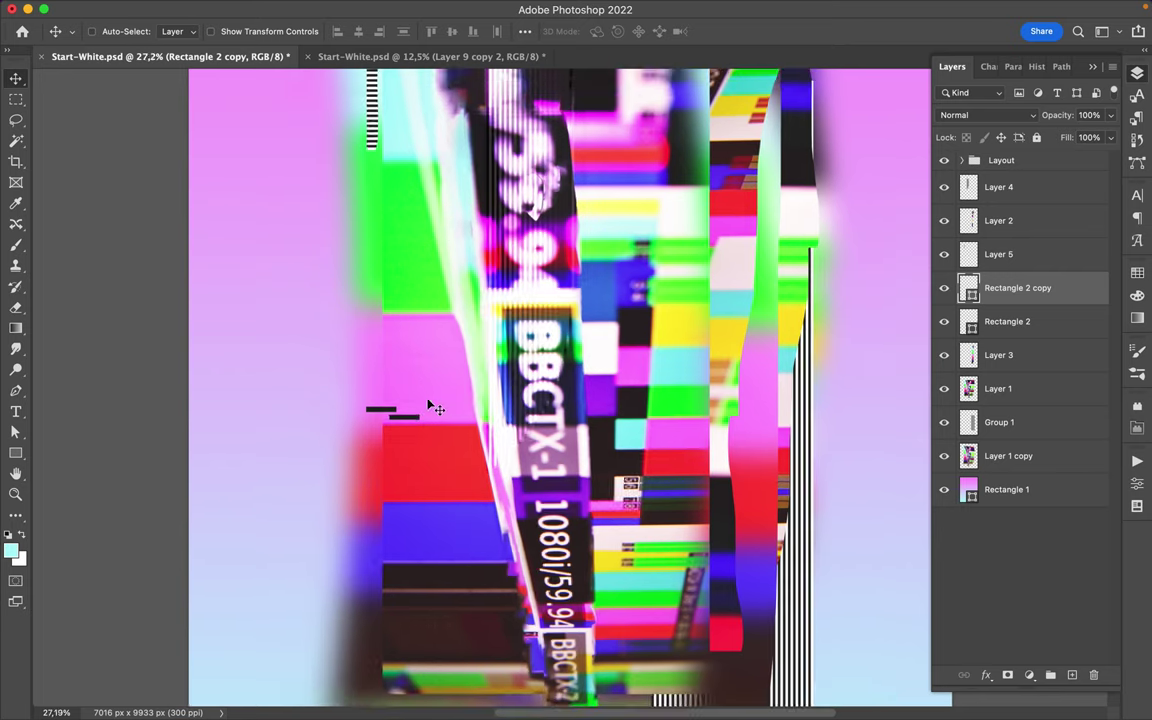
Copy a circle from the Group 1 striped panel to its own layer and place it near the collage top.
left_click(420, 410)
scroll(536, 345, "down", 3)
left_click(546, 285)
left_click(718, 521)
key("m")
mouse_move(665, 494)
left_mouse_down()
mouse_move(712, 538)
mouse_move(545, 340)
mouse_move(482, 212)
left_mouse_up()
key("ctrl+j")
key("v")
left_click_drag(1005, 422, 1005, 240)
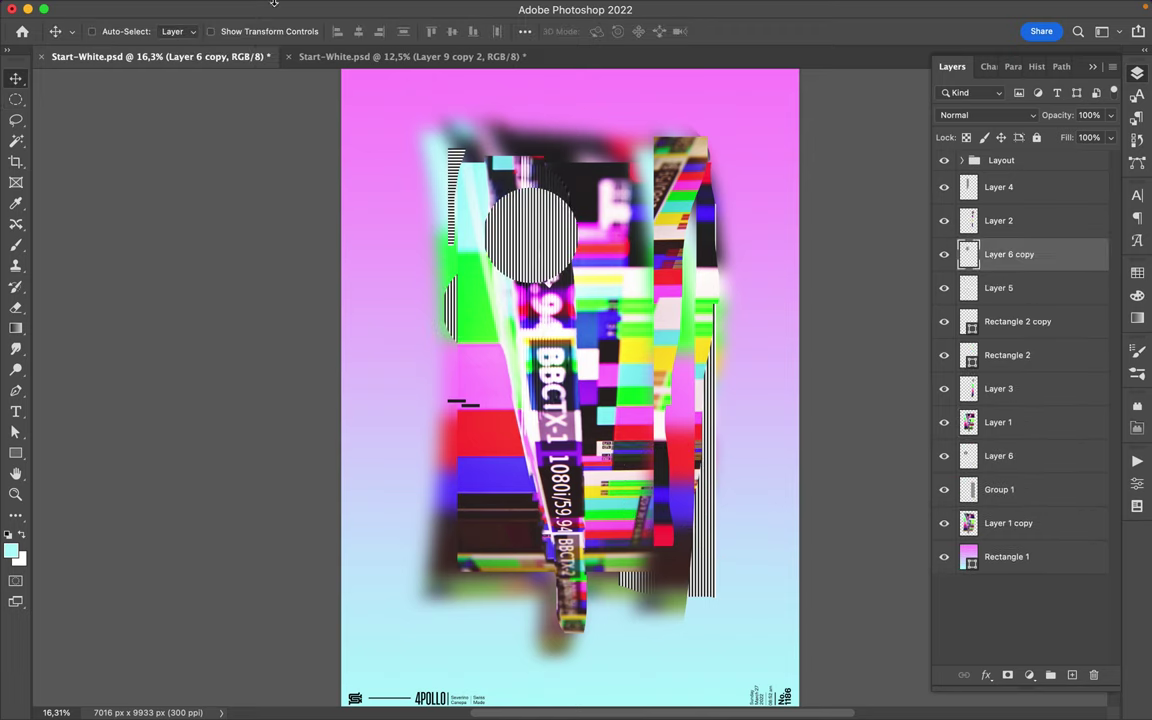
Pixelate the circle with Mosaic at cell size 59, then shift it down-right and lower its layer.
left_click(371, 9)
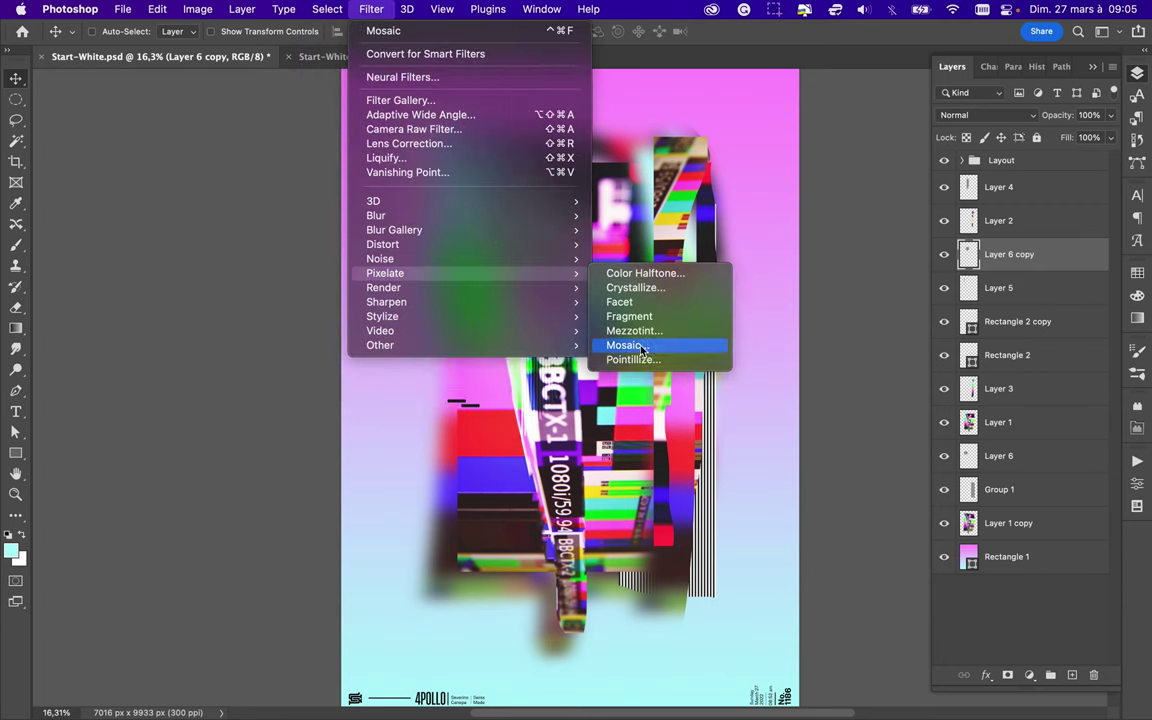
left_click(625, 352)
left_click_drag(29, 258, 55, 260)
key("Return")
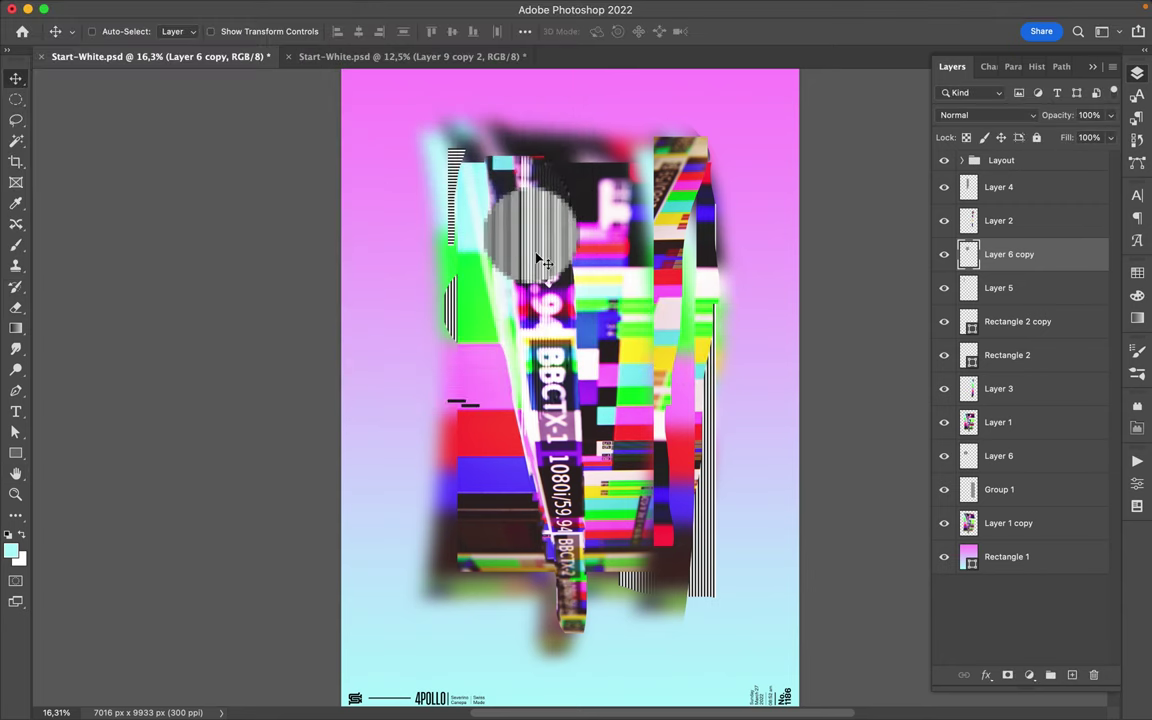
left_click_drag(535, 246, 585, 276)
left_click_drag(990, 254, 1003, 422)
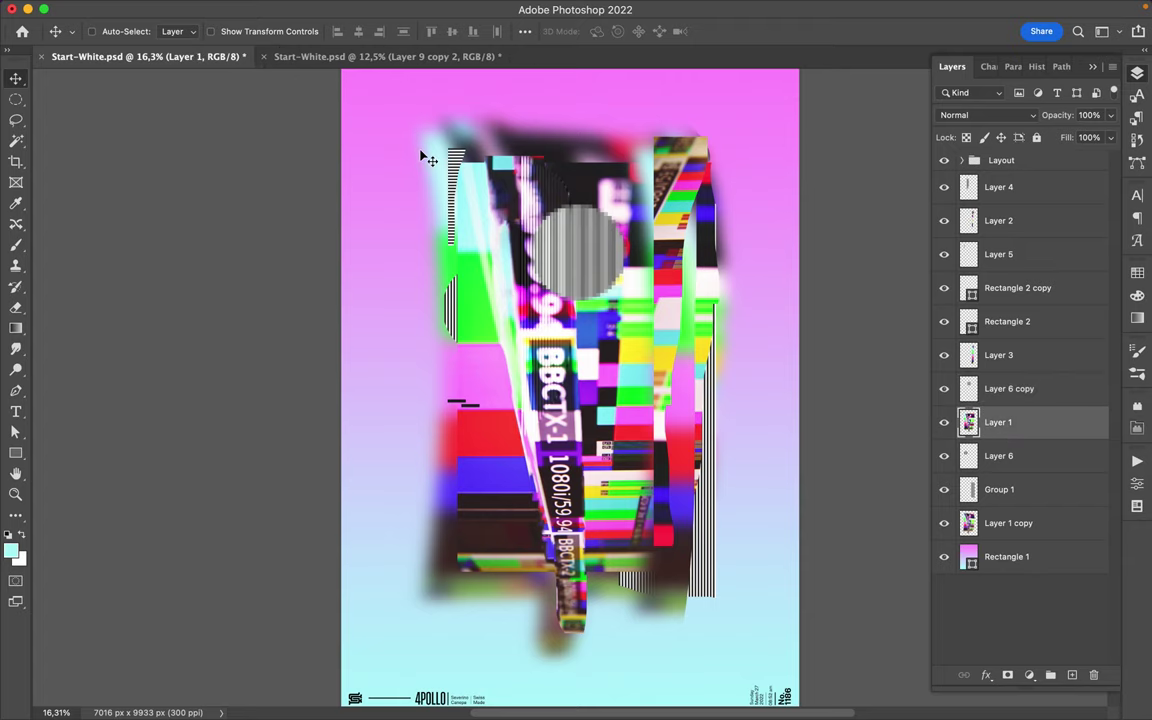
Copy a freehand slice of the diagonal BBCTX strip to Layer 7 and shift it up-right.
key("l")
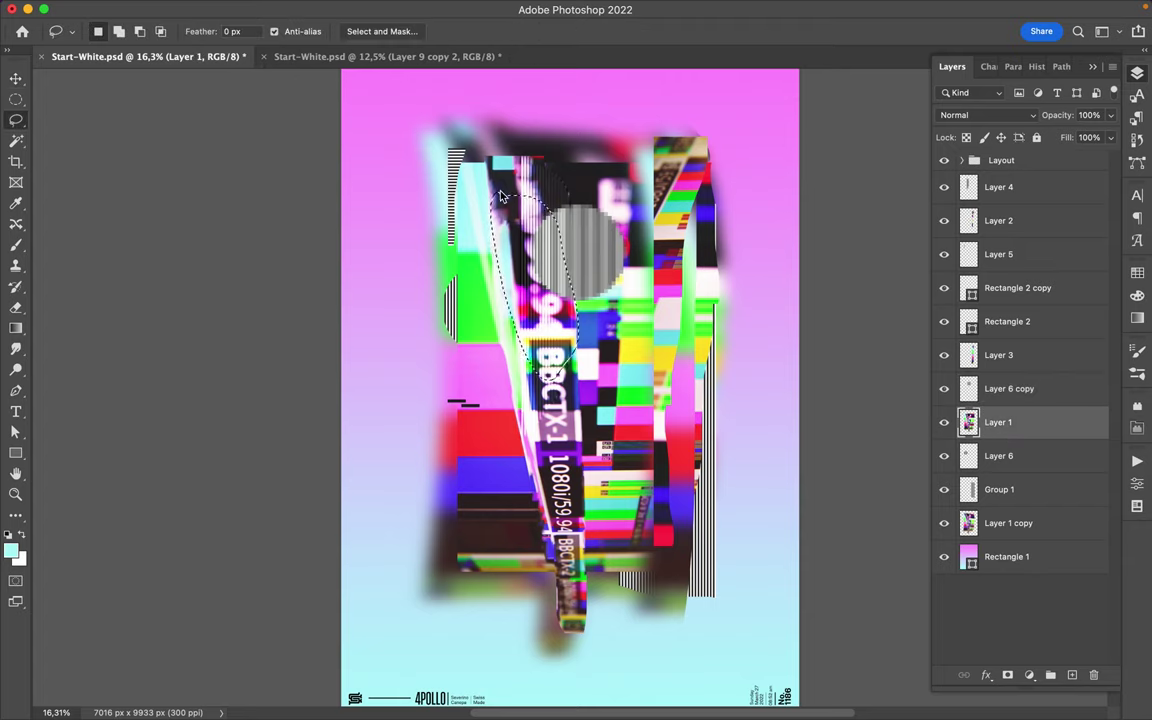
key("ctrl+j")
left_click_drag(1016, 424, 1008, 386)
key("v")
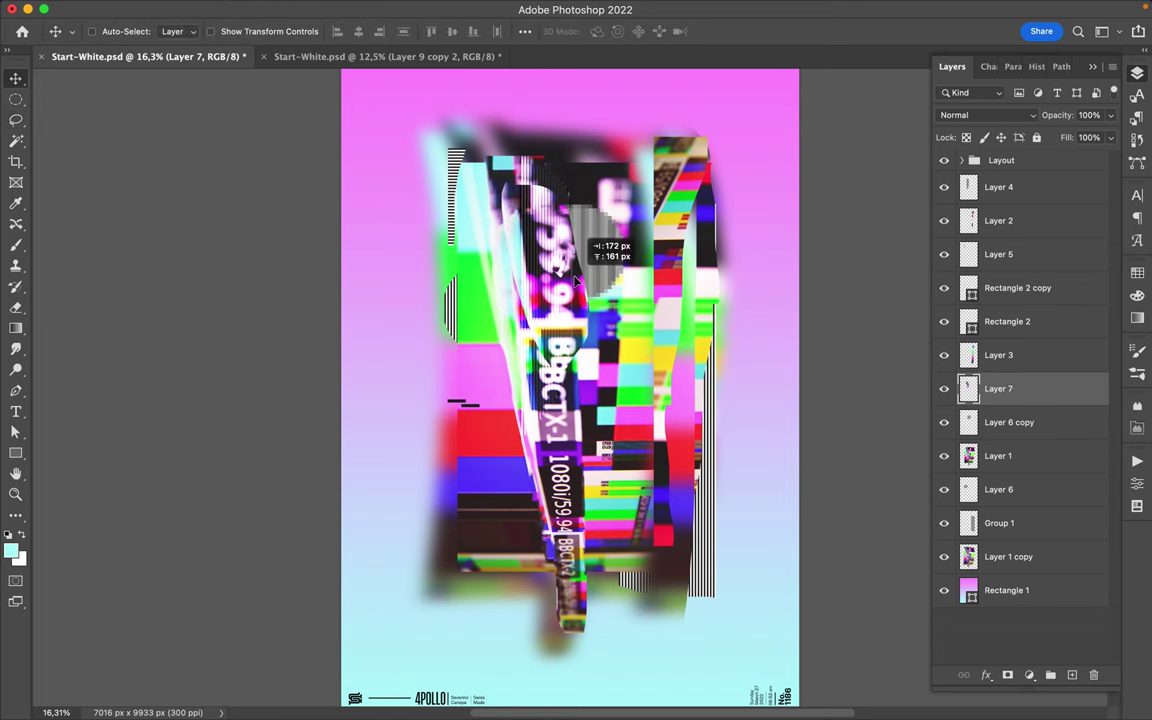
left_click_drag(573, 296, 522, 254)
left_click(242, 9)
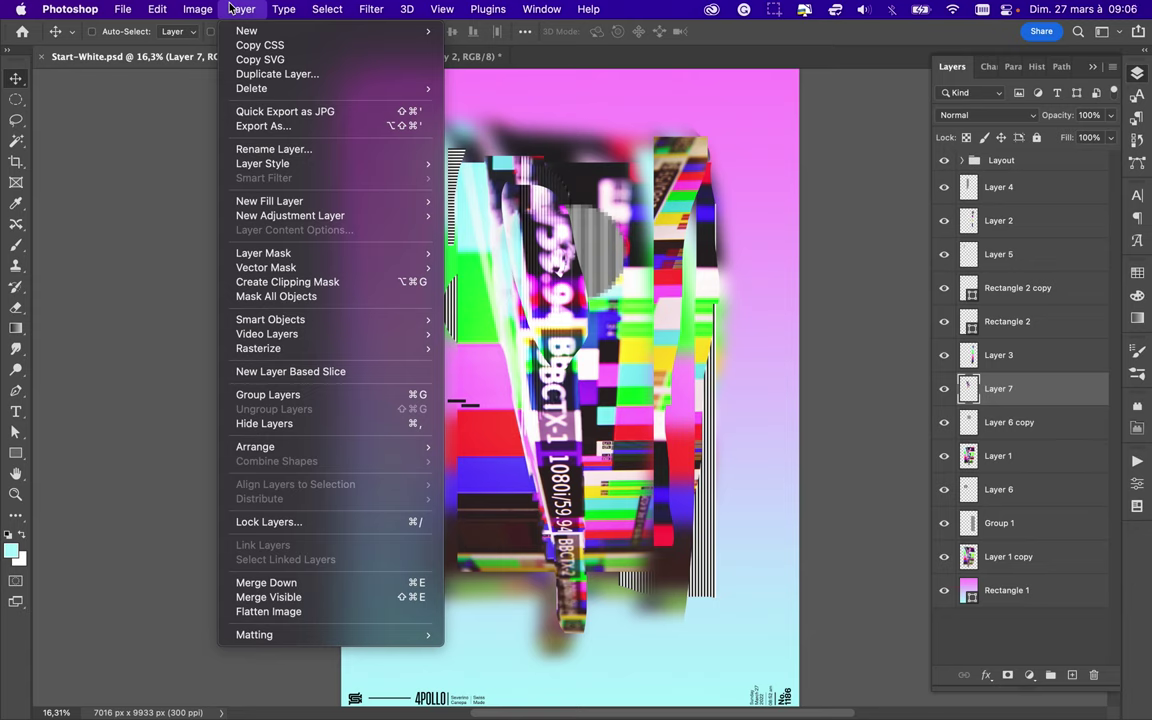
left_click(572, 312)
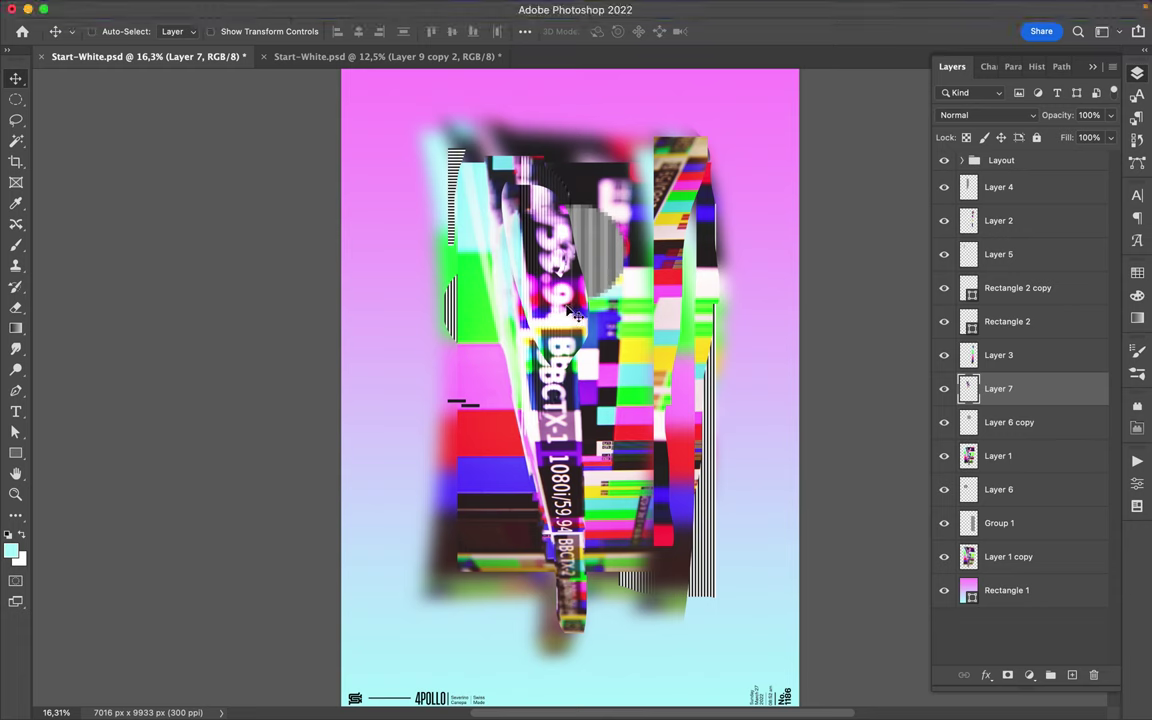
Fill a lassoed triangle across the lower strip with black on a new layer.
key("l")
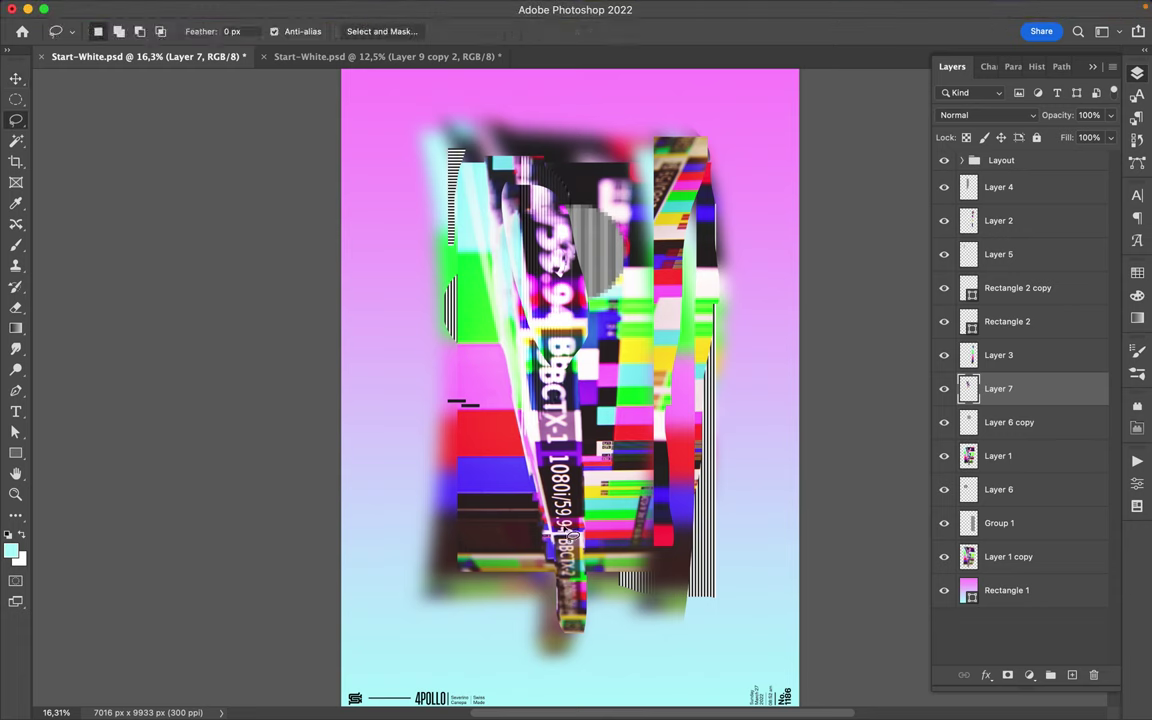
left_click_drag(520, 538, 512, 530)
key("ctrl+shift+alt+n")
key("b")
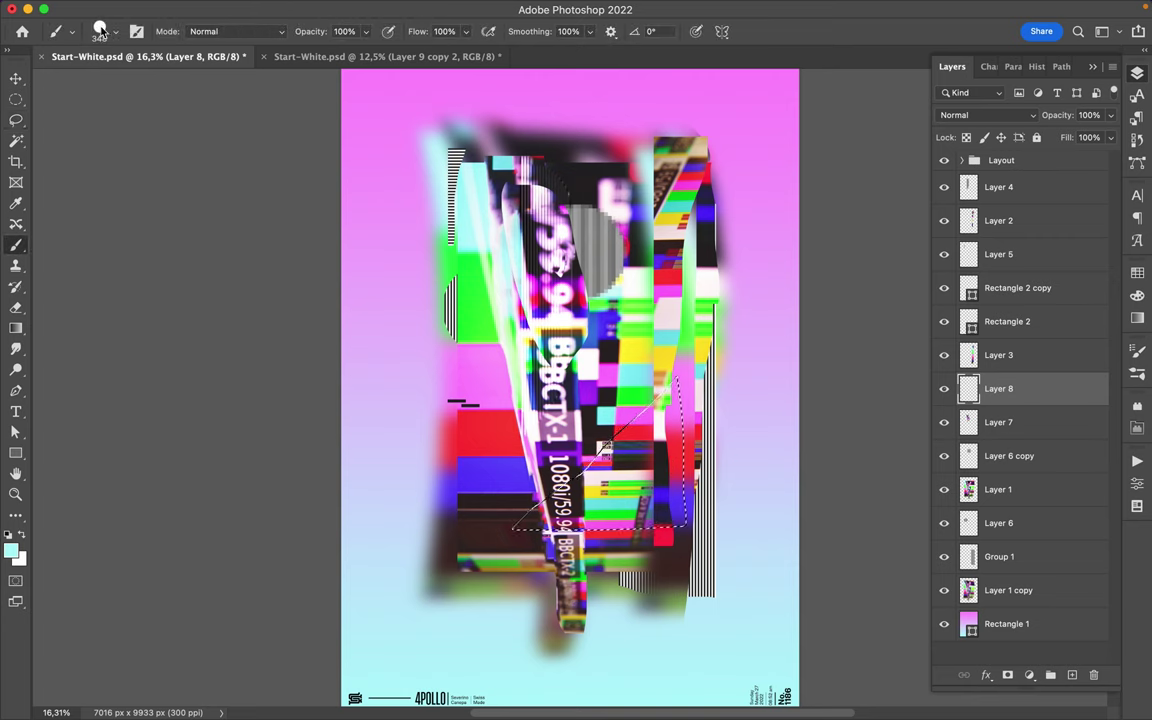
left_click(548, 430, "alt")
right_click(583, 508)
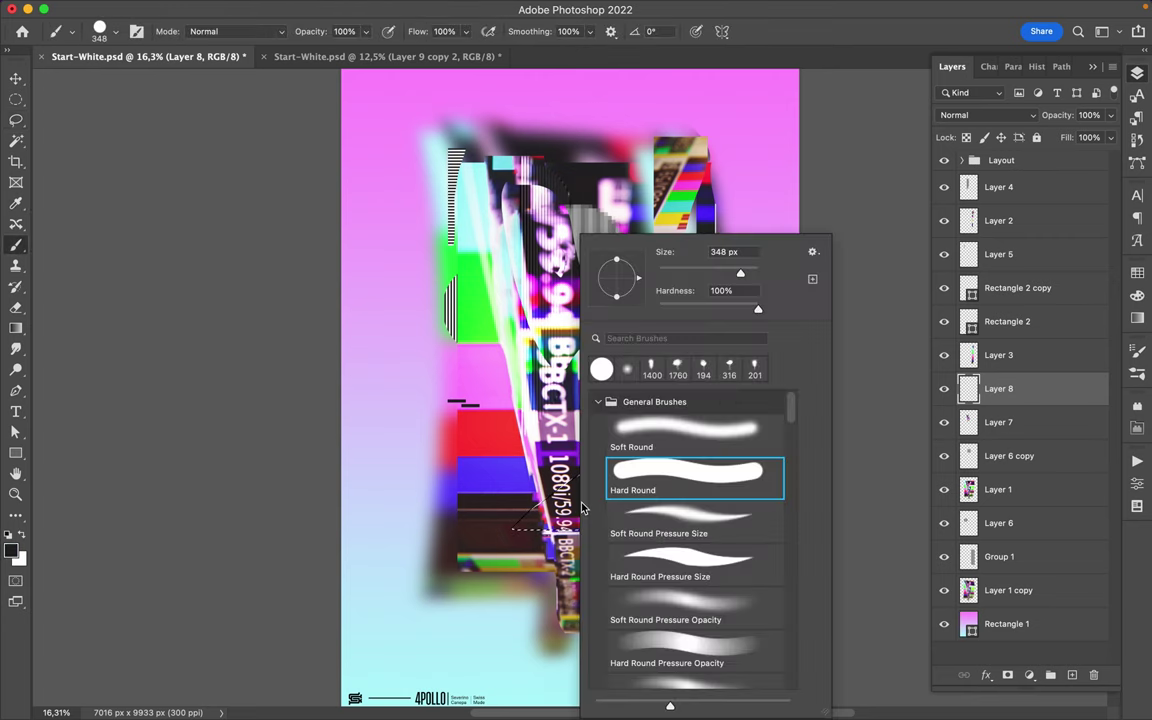
left_click_drag(688, 274, 770, 274)
left_click(617, 440)
Draw a black square left of the circle and rasterize the rectangle layer.
key("m")
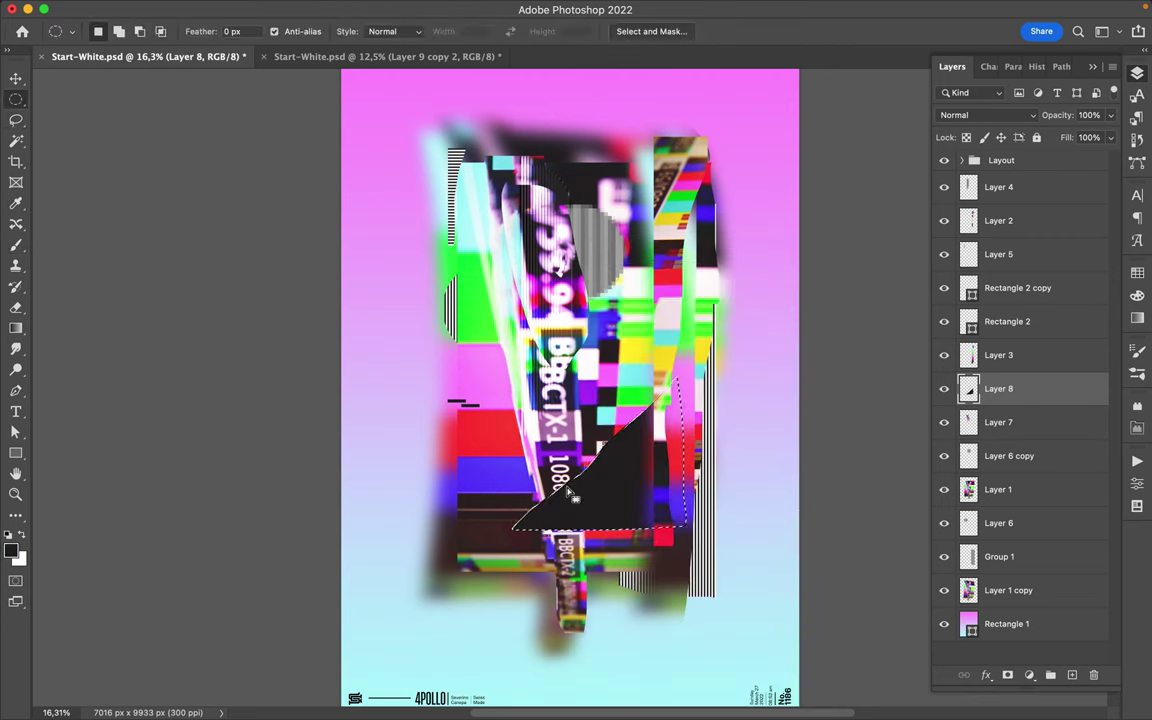
key("v")
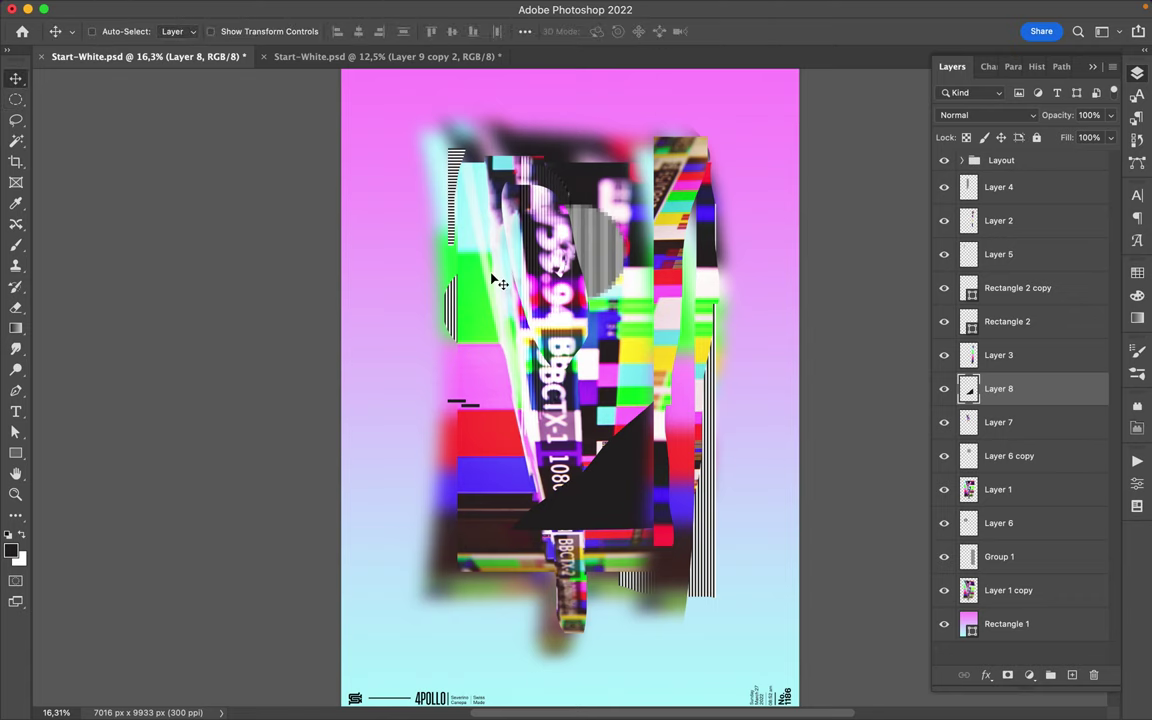
key("u")
mouse_move(458, 257)
left_mouse_down()
mouse_move(525, 305)
mouse_move(554, 347)
left_mouse_up()
left_click(1137, 74)
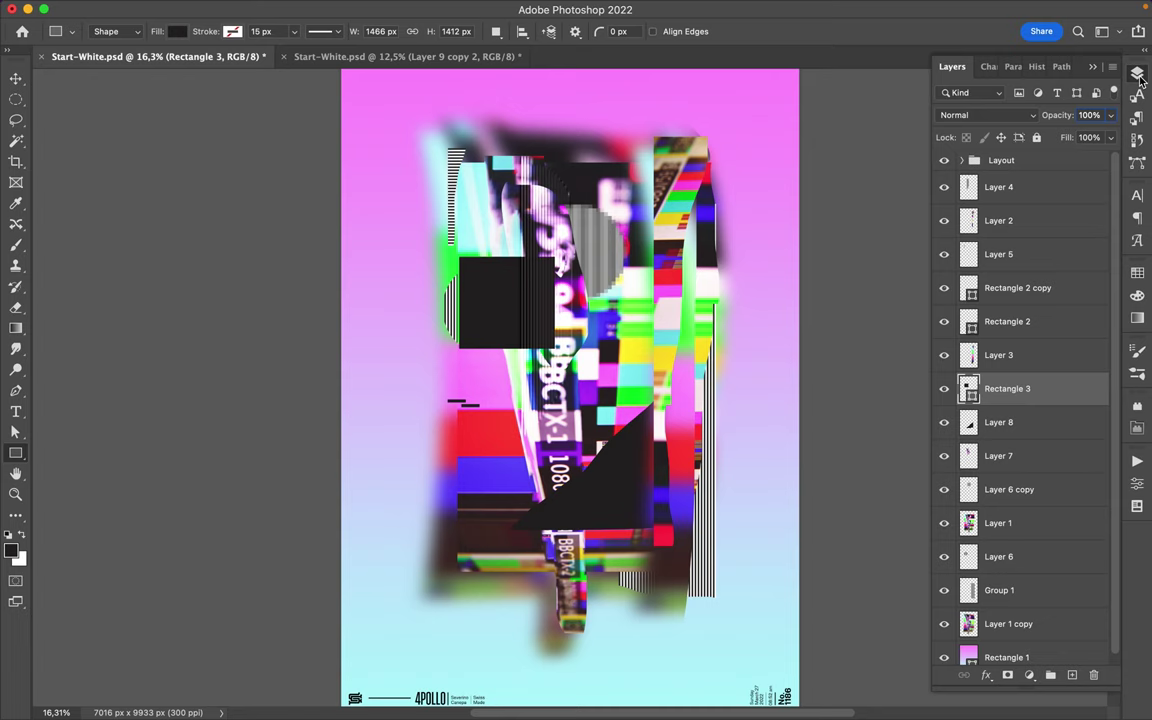
right_click(985, 388)
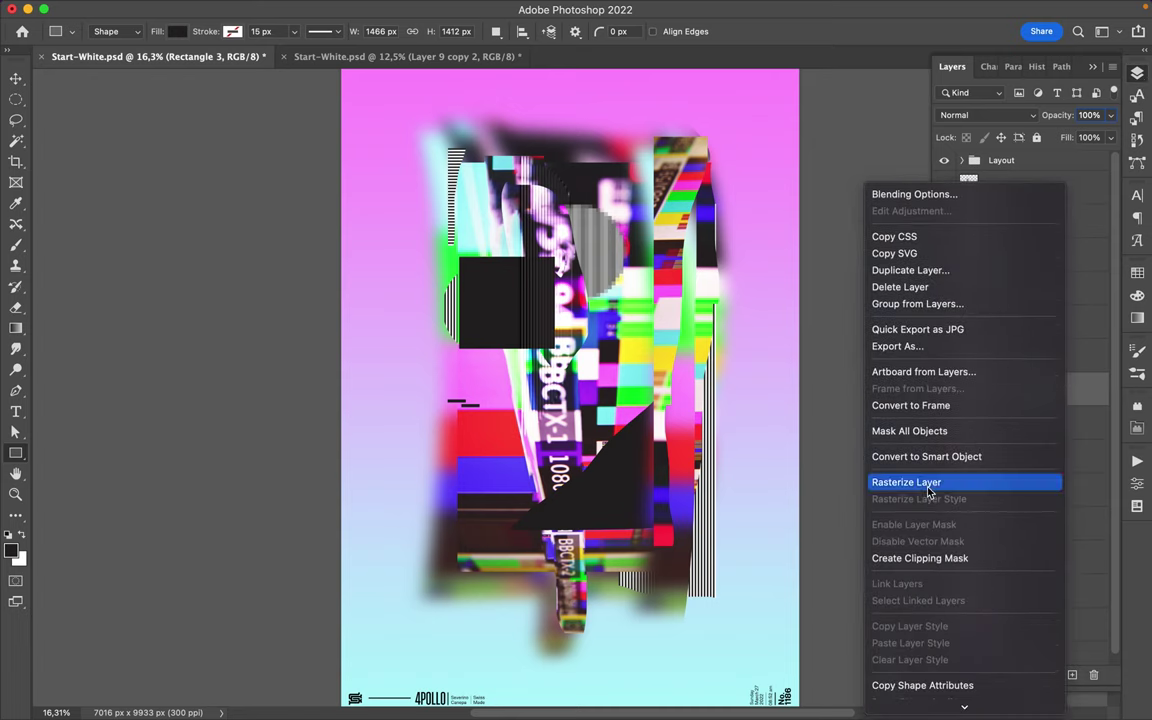
left_click(960, 480)
Cut a lassoed piece of the black square onto a new layer and shift it right.
key("l")
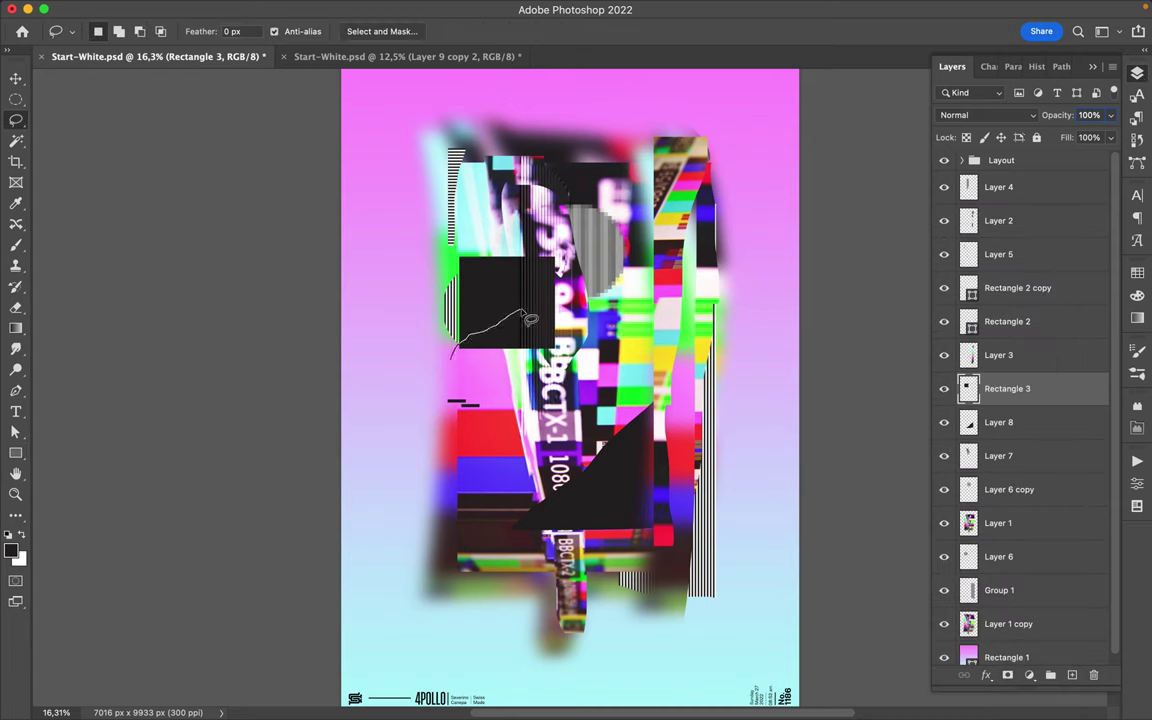
left_click_drag(457, 365, 450, 358)
key("ctrl+shift+j")
key("v")
mouse_move(510, 320)
left_mouse_down()
mouse_move(714, 368)
mouse_move(681, 360)
mouse_move(610, 300)
left_mouse_up()
key("ctrl+t")
key("Return")
Move the remaining black shard to the upper left, its layer just below Layer 4.
left_click(500, 292, "ctrl")
left_click_drag(503, 293, 430, 266)
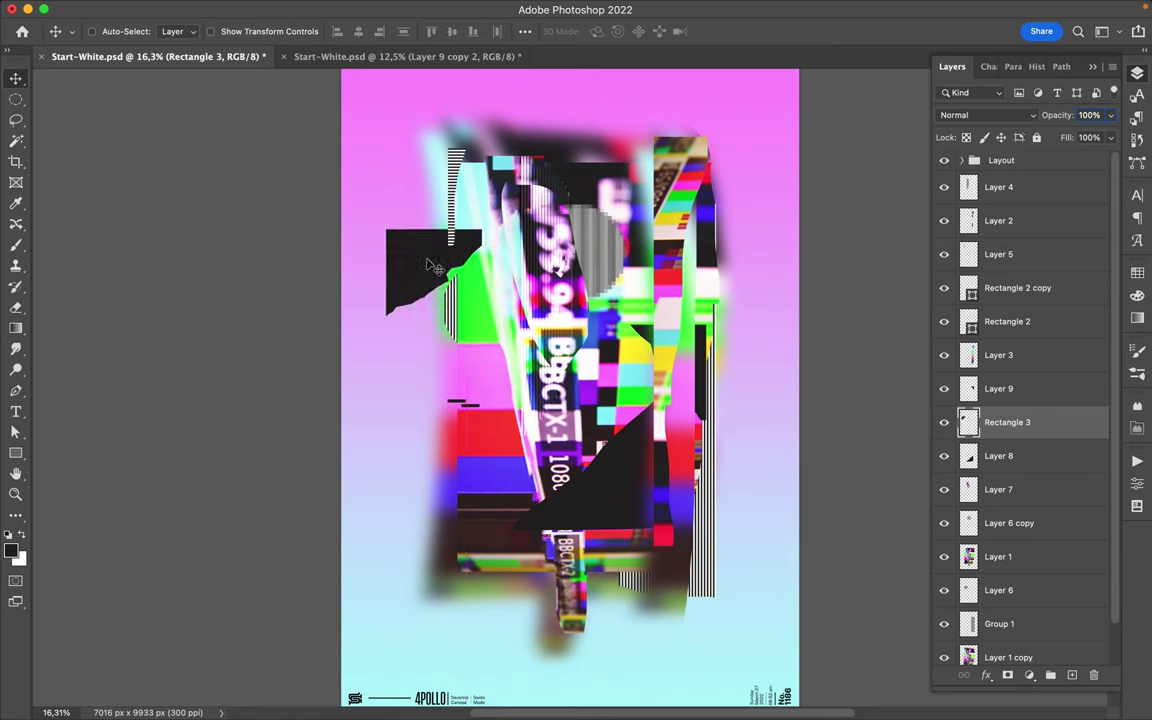
left_click_drag(430, 266, 458, 266)
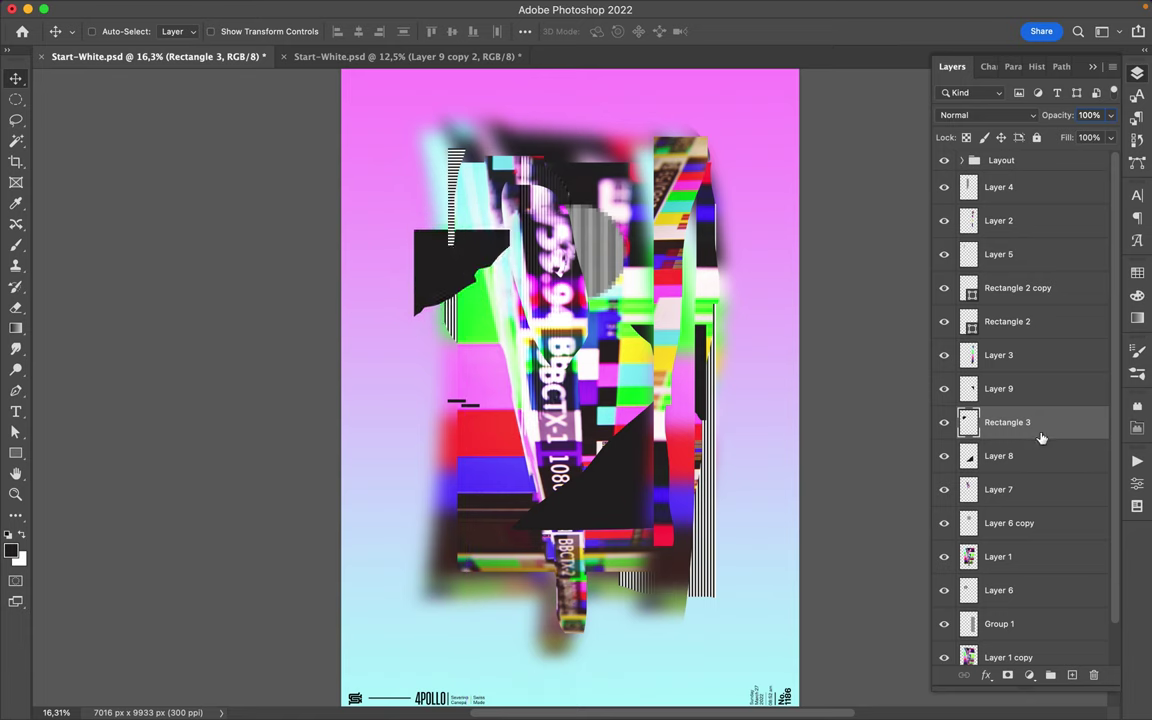
left_click_drag(1040, 437, 1046, 205)
left_click_drag(426, 253, 431, 230)
key("alt+bracketright")
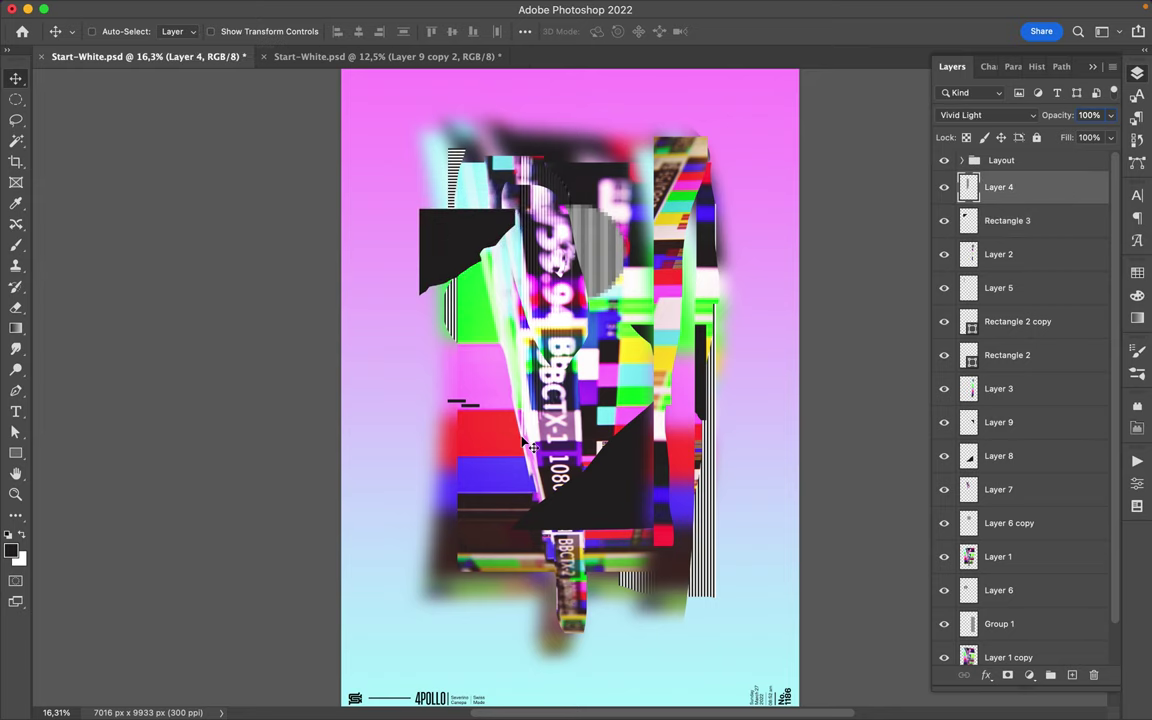
Copy another BBCTX strip slice below Layer 4, shrink it, and place it at the collage's upper left.
key("l")
key("ctrl+j")
left_click_drag(1000, 187, 1018, 558)
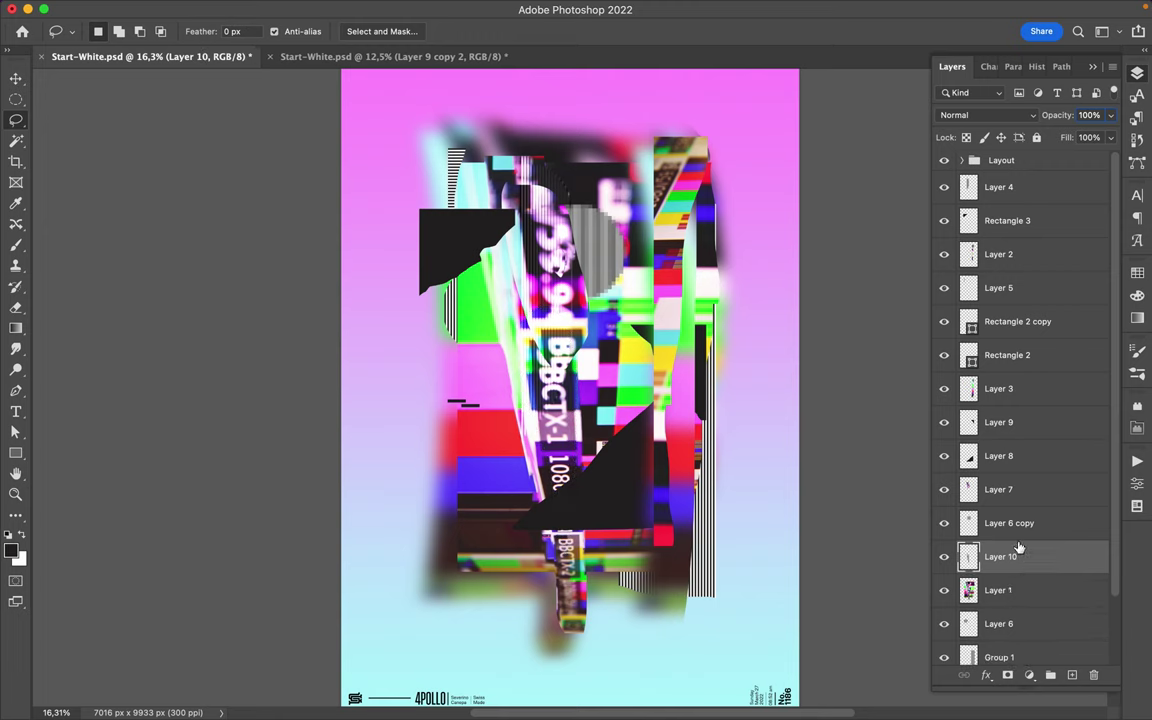
key("v")
left_click_drag(500, 403, 390, 228)
left_click_drag(1000, 557, 1038, 486)
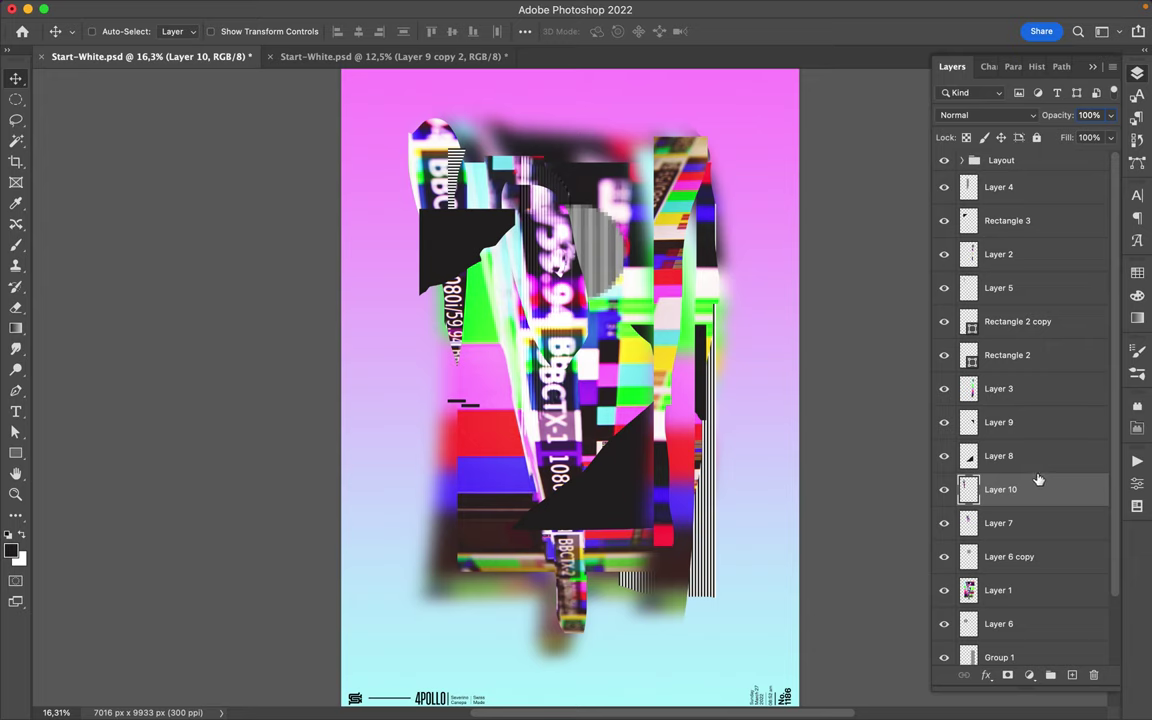
left_click_drag(1038, 489, 1005, 205)
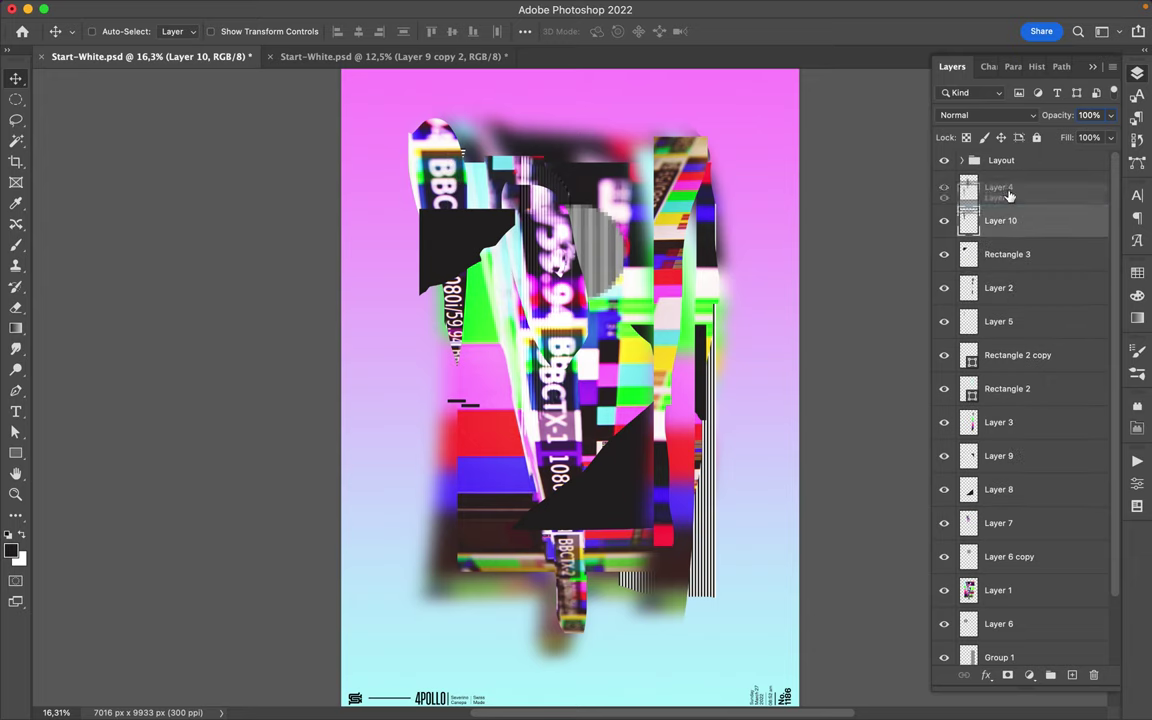
key("ctrl+t")
left_click_drag(410, 122, 430, 215)
key("Return")
left_click_drag(445, 270, 462, 210)
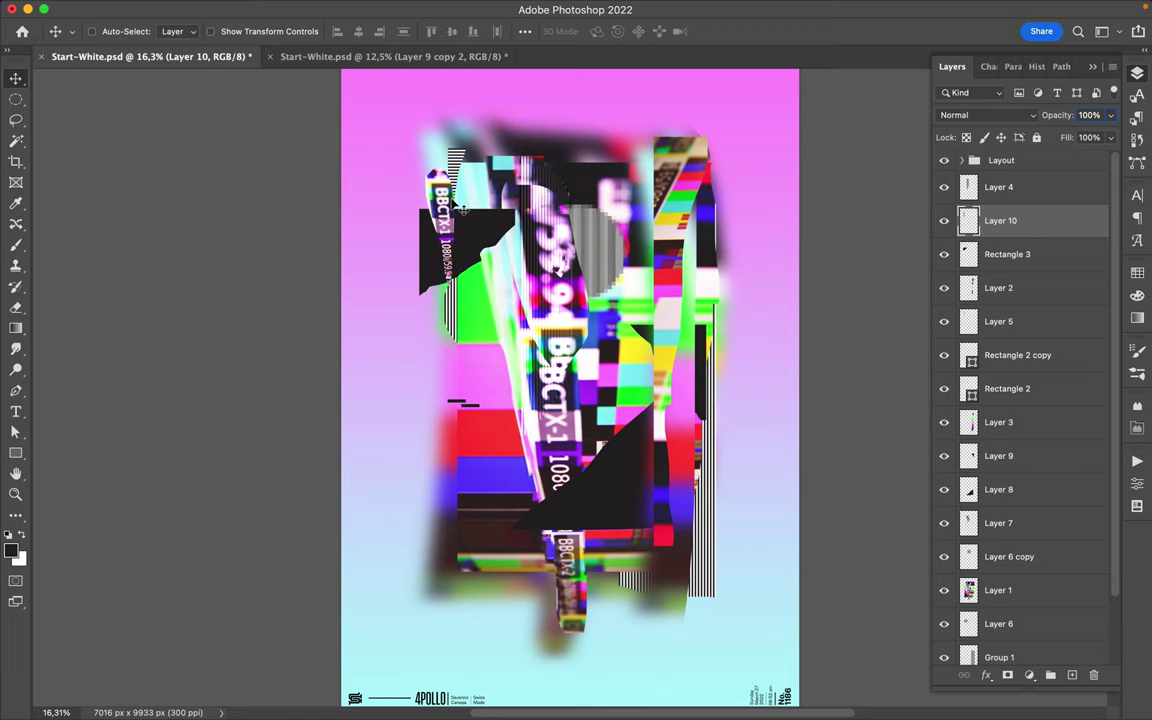
Add a Gaussian-blurred (31.7) copy beneath the small strip, warped outward at its upper-left.
key("ctrl+j")
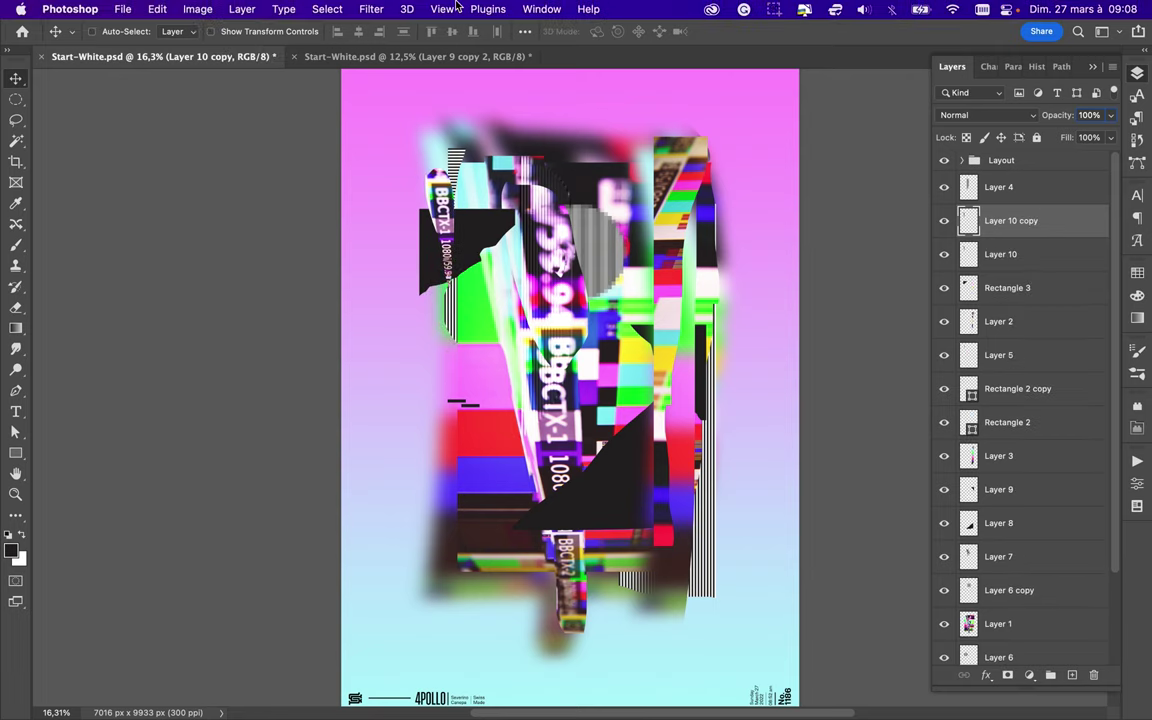
left_click(371, 9)
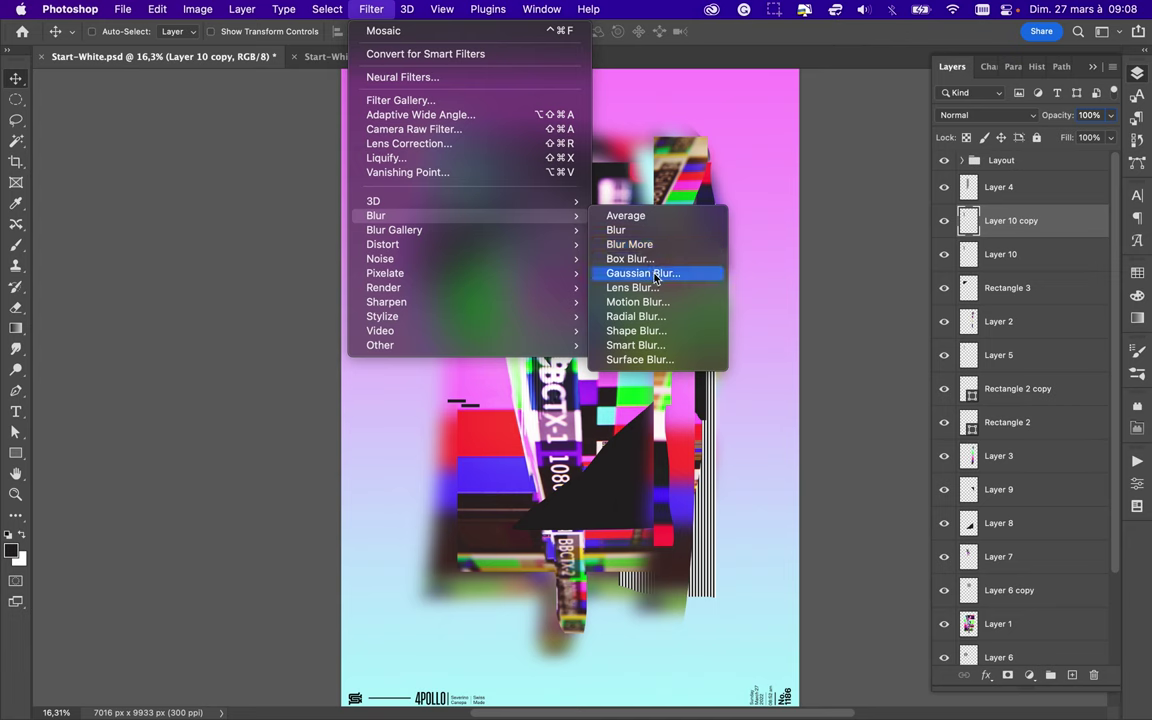
left_click(643, 273)
left_click_drag(859, 305, 876, 310)
key("Return")
left_click_drag(975, 220, 975, 262)
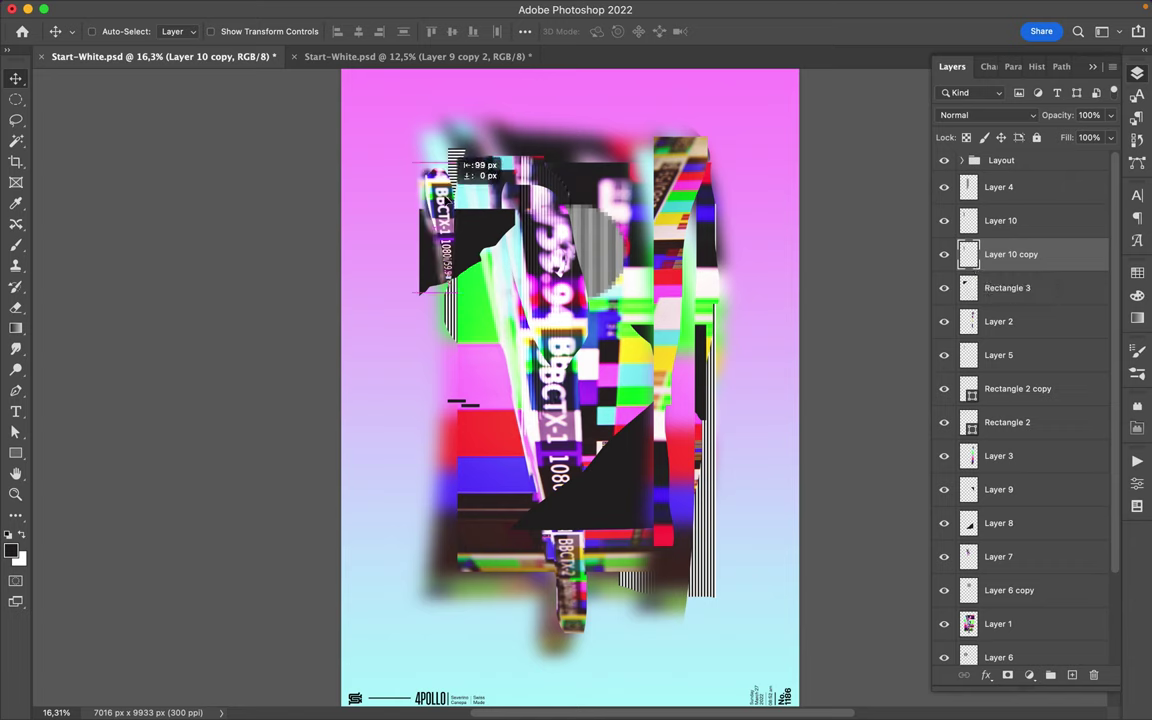
key("ctrl+t")
right_click(448, 174)
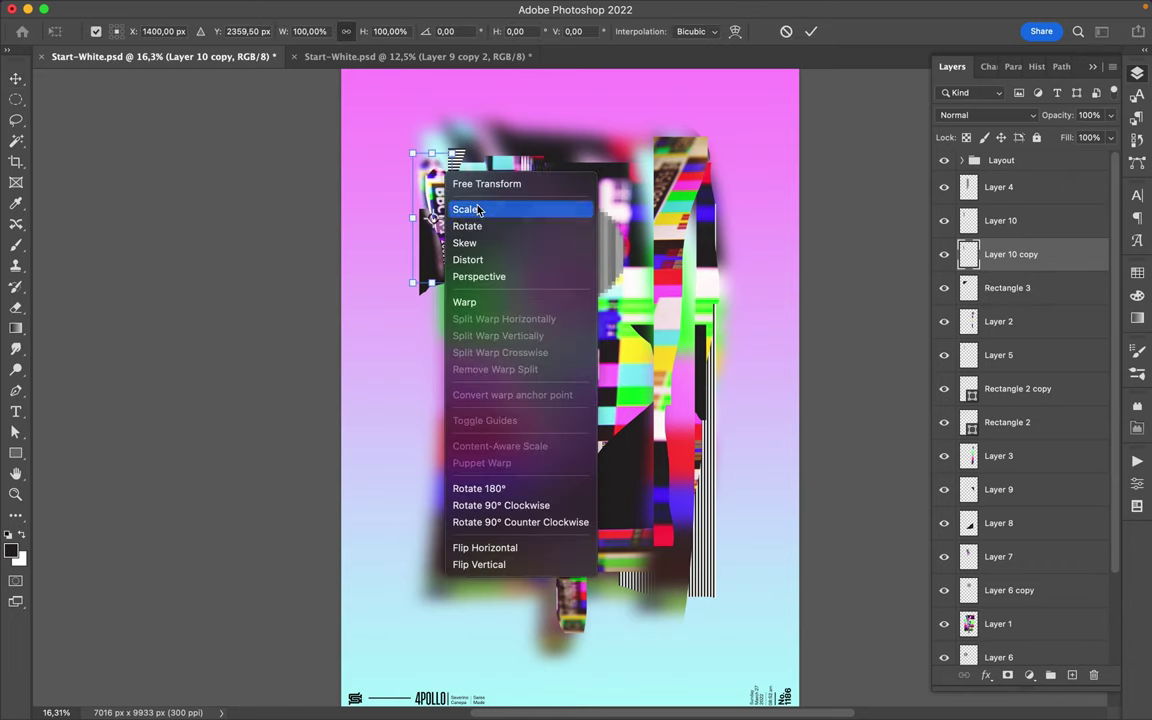
left_click(468, 302)
left_click_drag(417, 206, 369, 162)
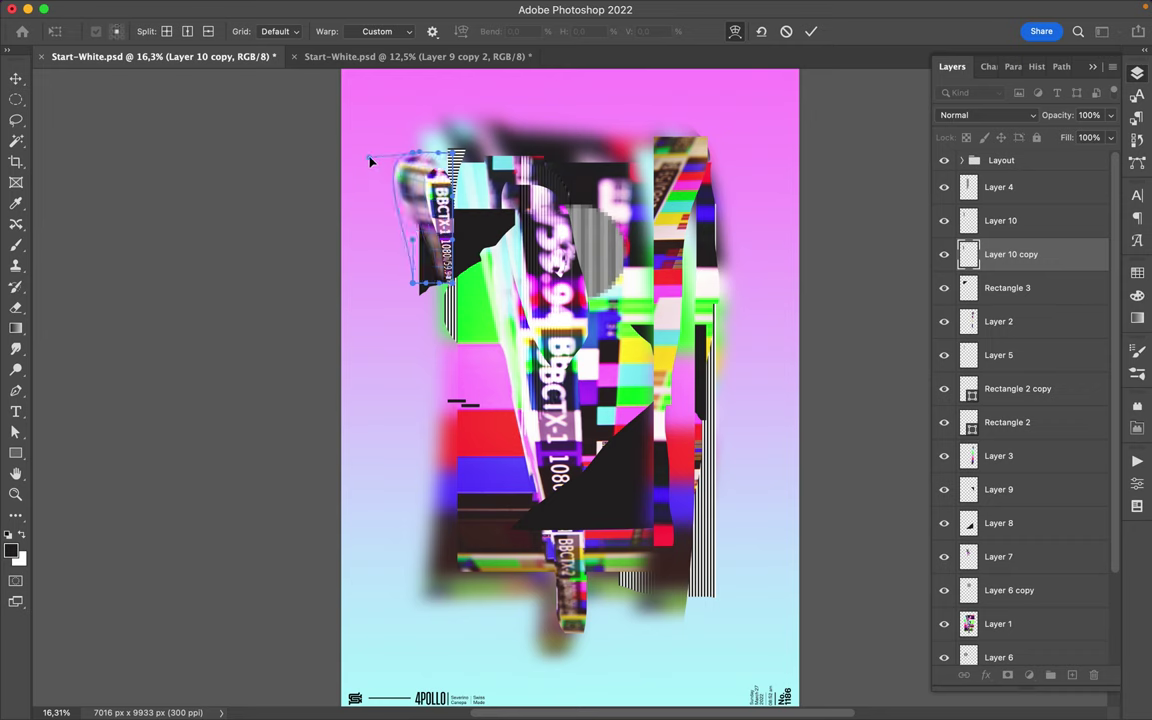
key("Return")
Apply Mosaic pixelation to the layer and shift it down and right.
left_click(407, 8)
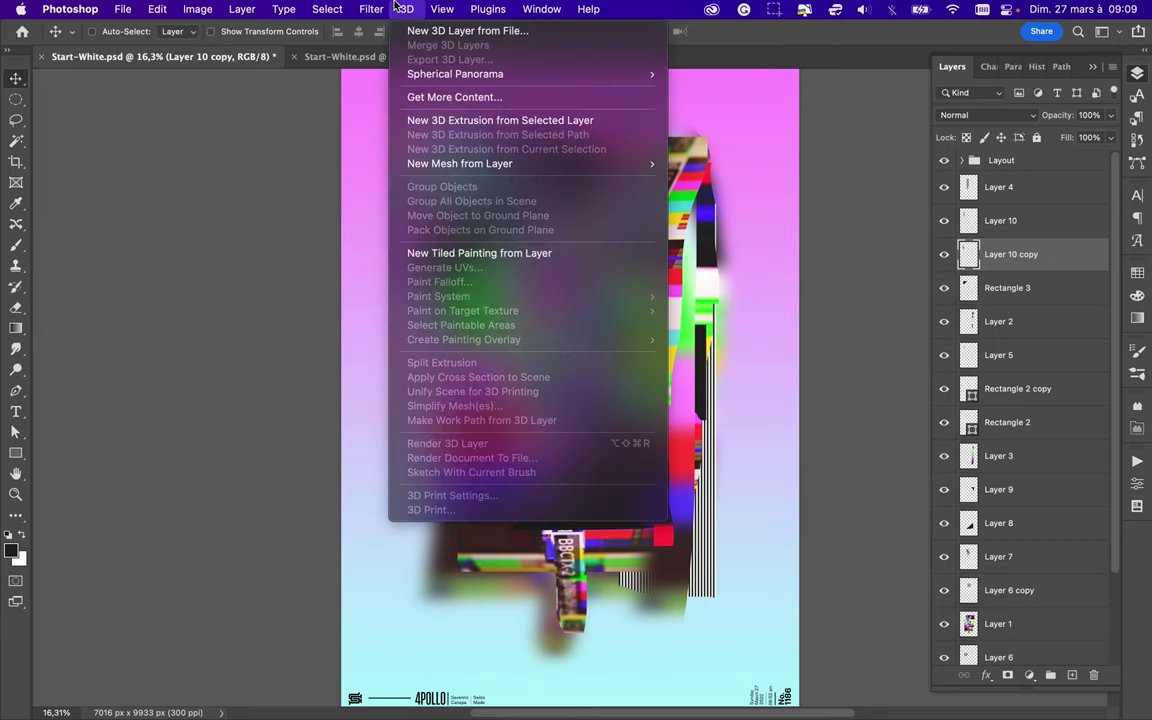
left_click(630, 342)
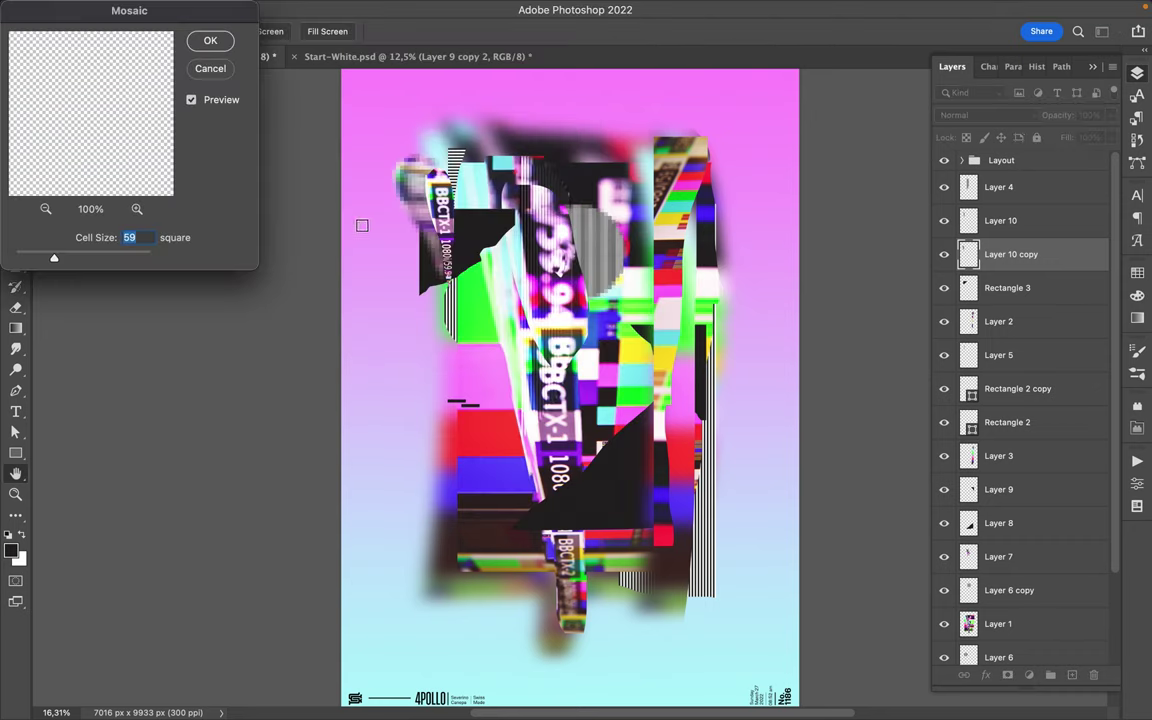
left_click(210, 41)
left_click_drag(430, 190, 512, 232)
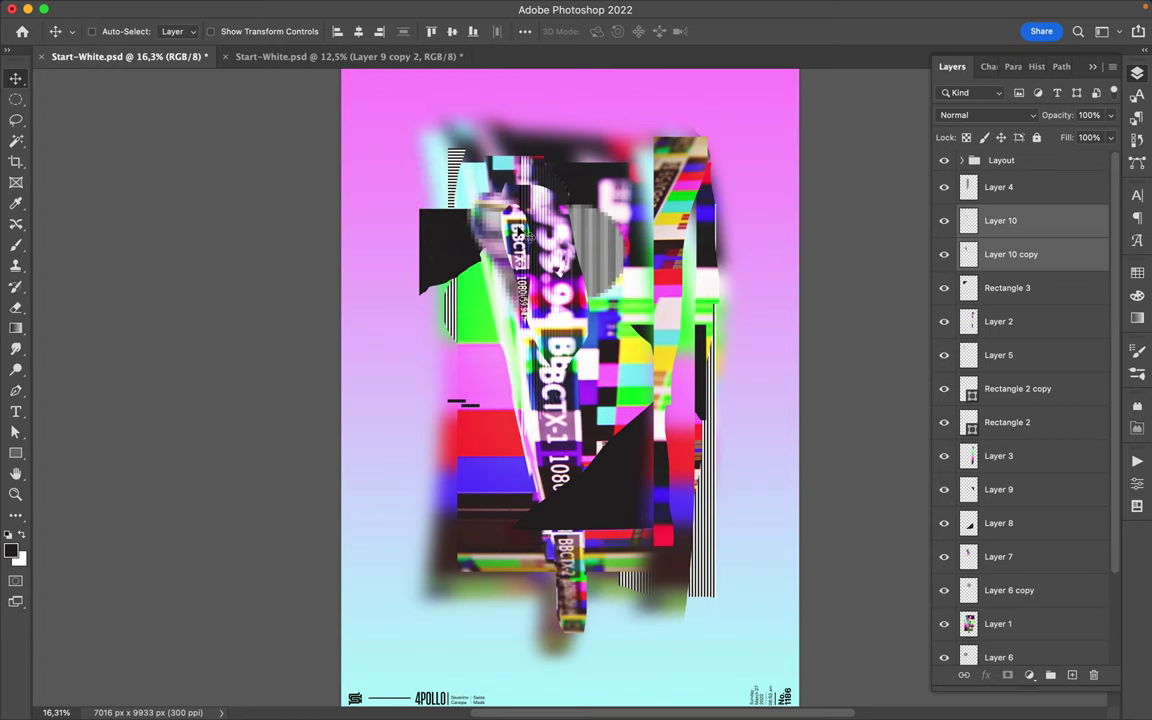
key("alt+bracketright")
Copy a thin elliptical strip to a new layer, rotate it about 75°, and blend it in Linear Light.
key("m")
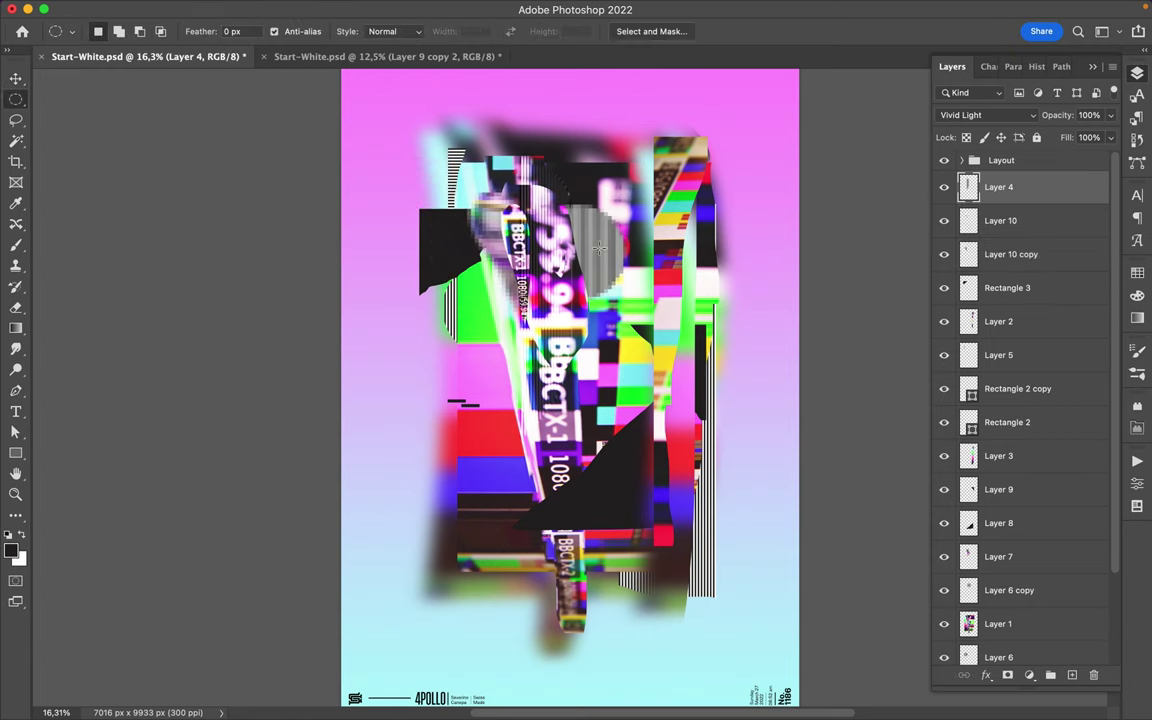
left_click_drag(480, 190, 494, 280)
key("ctrl+j")
left_click_drag(487, 235, 475, 350)
key("ctrl+t")
left_click_drag(436, 255, 557, 287)
key("Return")
left_click_drag(510, 346, 490, 232)
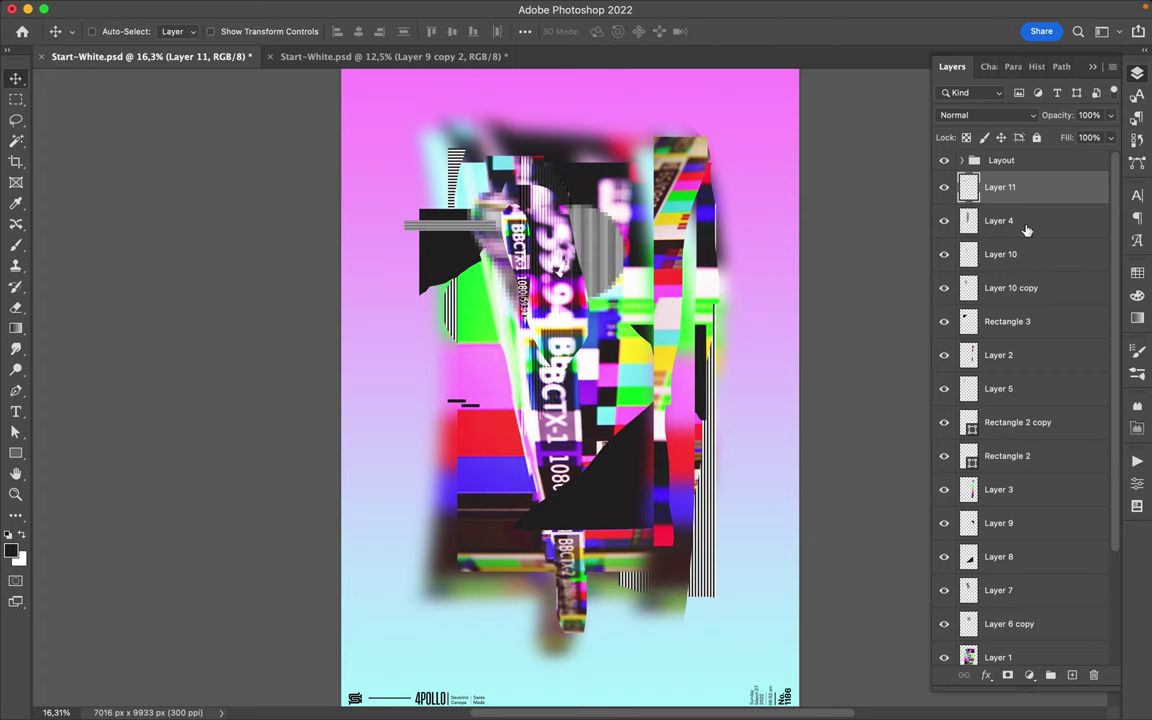
left_click(1018, 118)
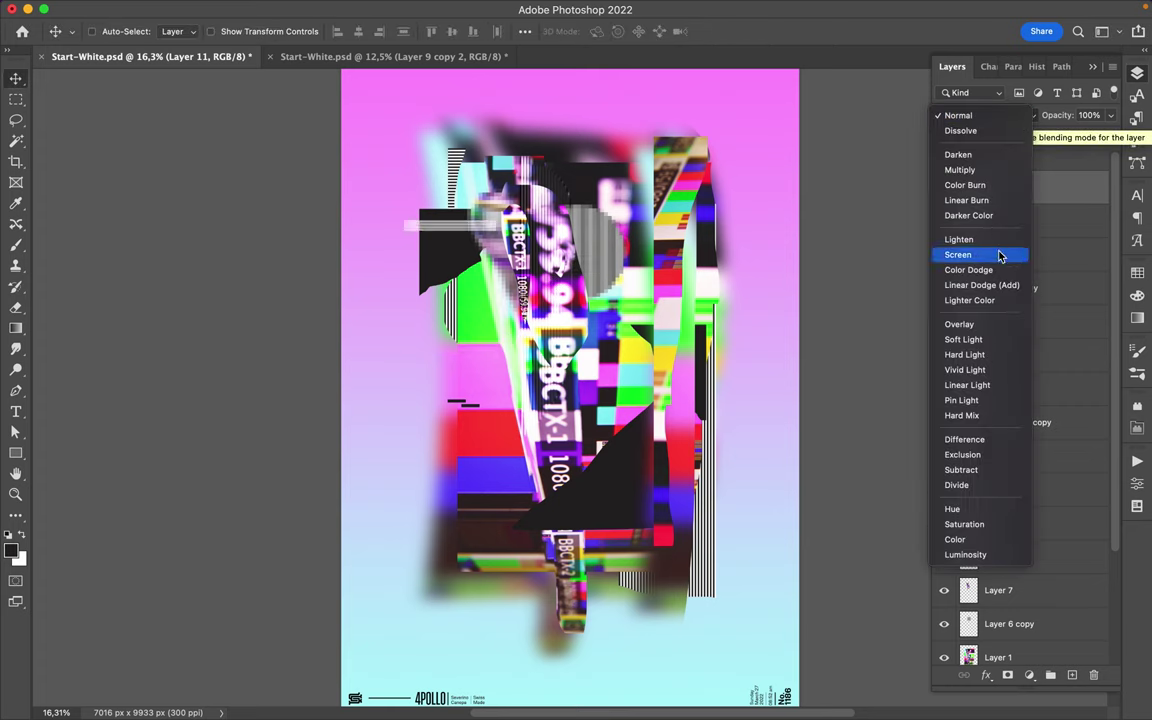
left_click(1000, 385)
left_click(774, 10)
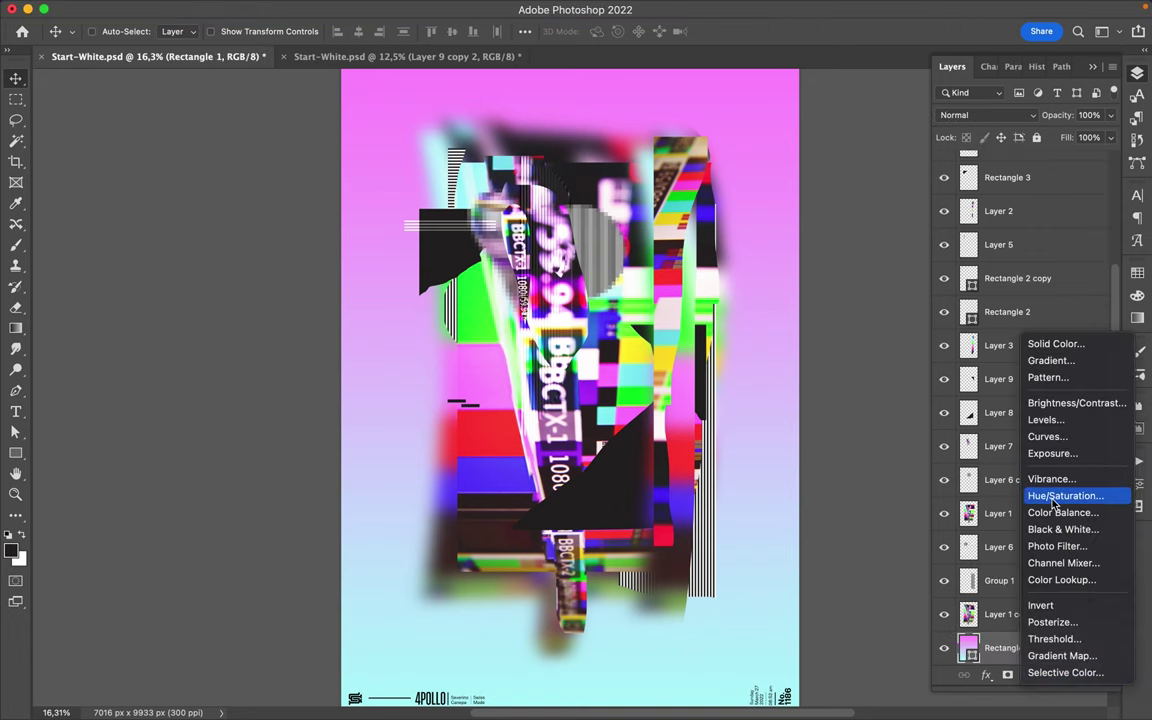
Add a Hue/Saturation adjustment with saturation -58 and hue -39.
left_click(1075, 504)
left_click_drag(966, 543, 917, 543)
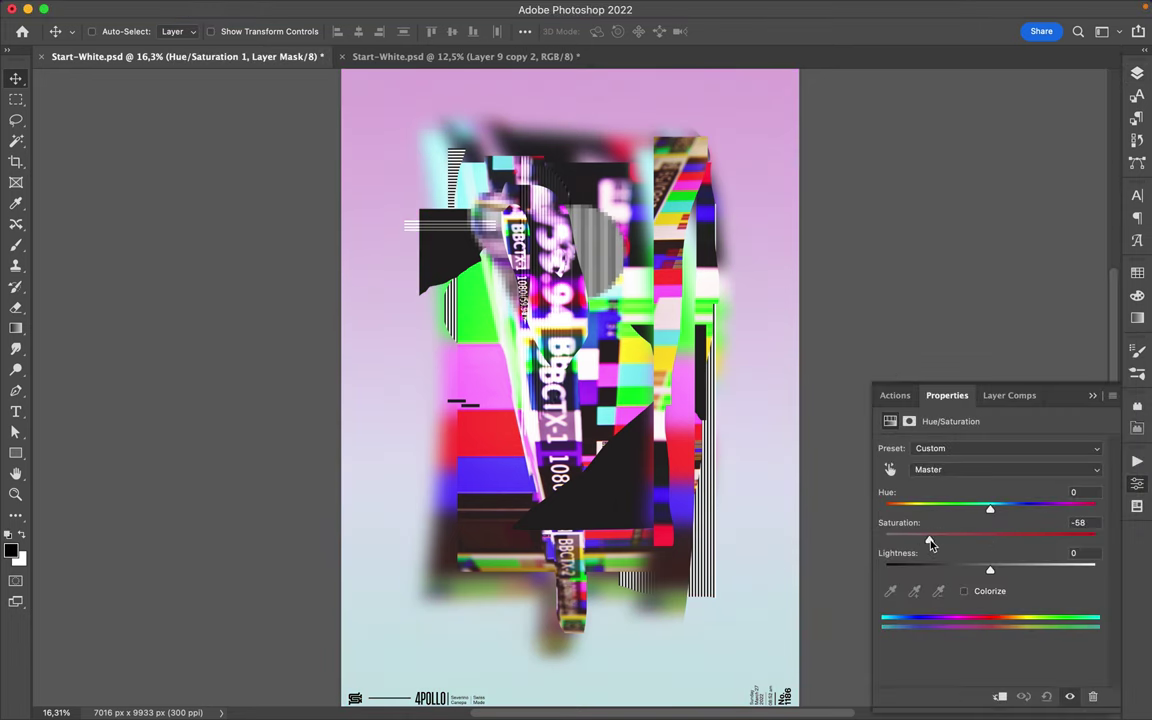
left_click_drag(990, 508, 950, 505)
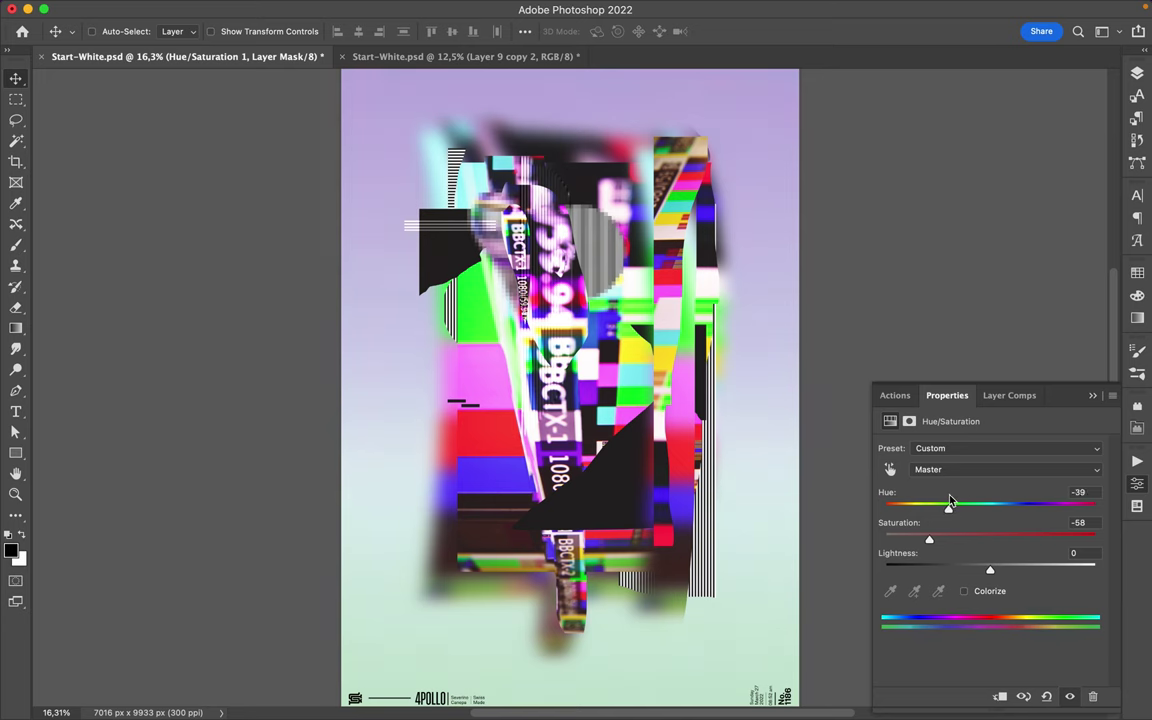
Select all the collage layers in the Layers panel.
key("F7")
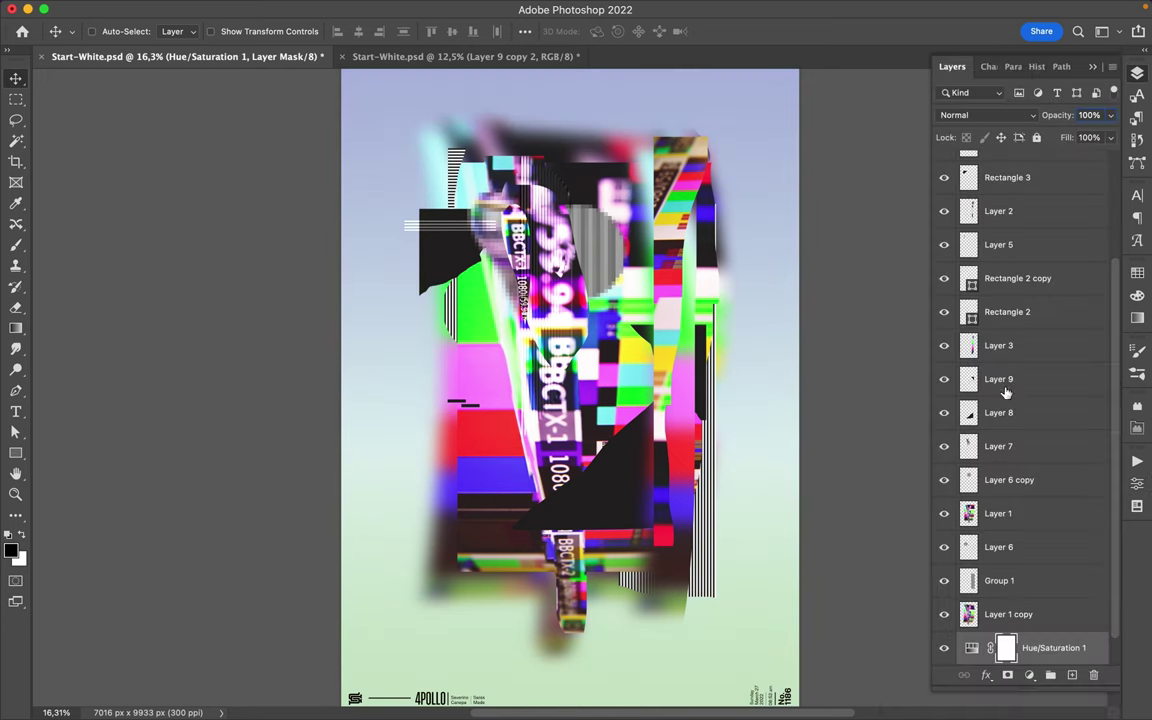
left_click(785, 455, "super")
scroll(1010, 300, "up", 5)
left_click(1000, 190, "super")
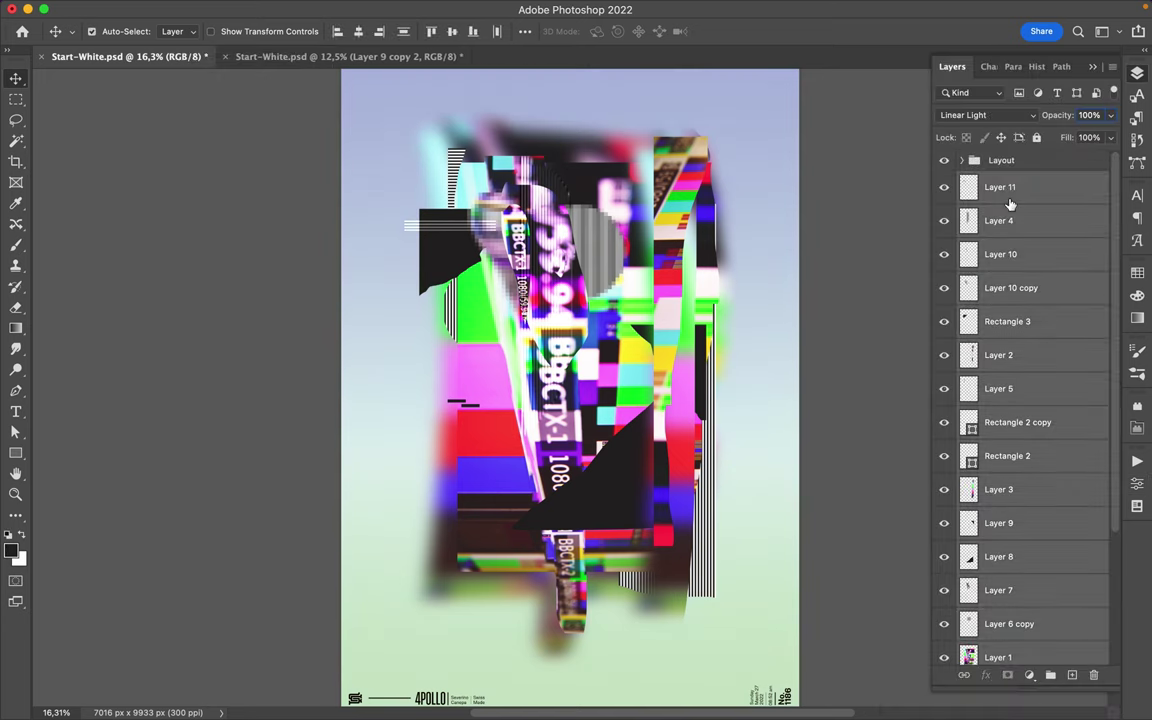
Merge the collage layers, cut the lower half diagonally onto Layer 12, and shift it down-right.
key("super+e")
key("l")
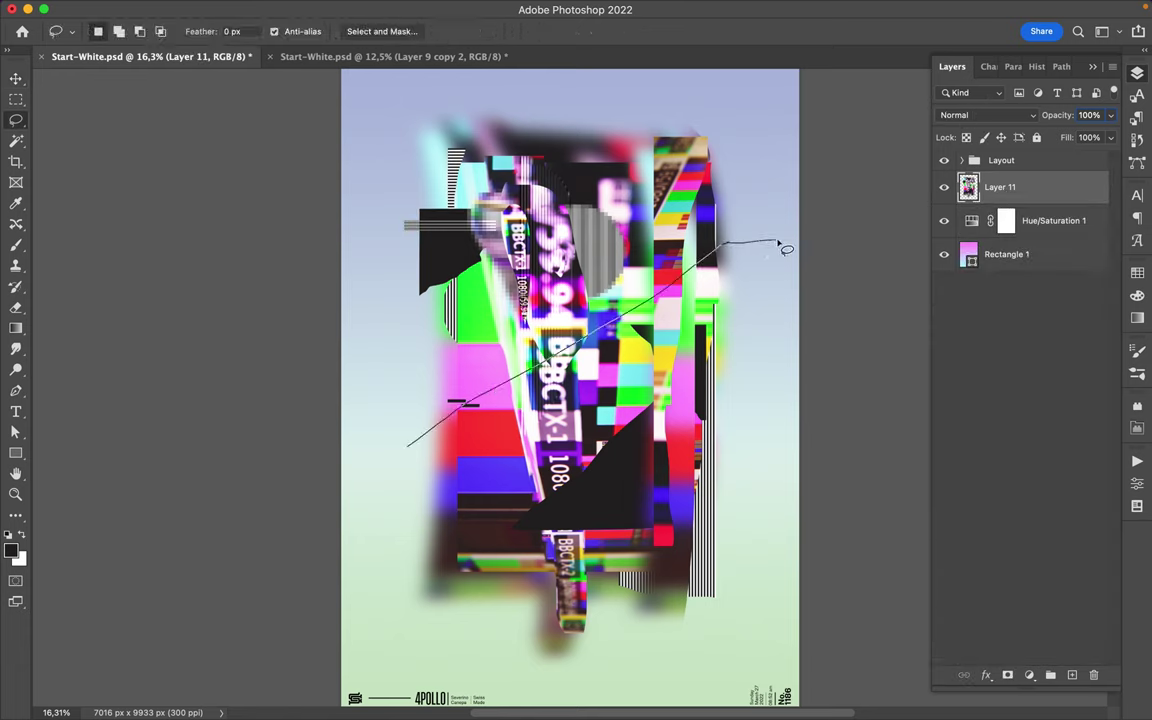
left_click_drag(403, 480, 407, 448)
key("super+x")
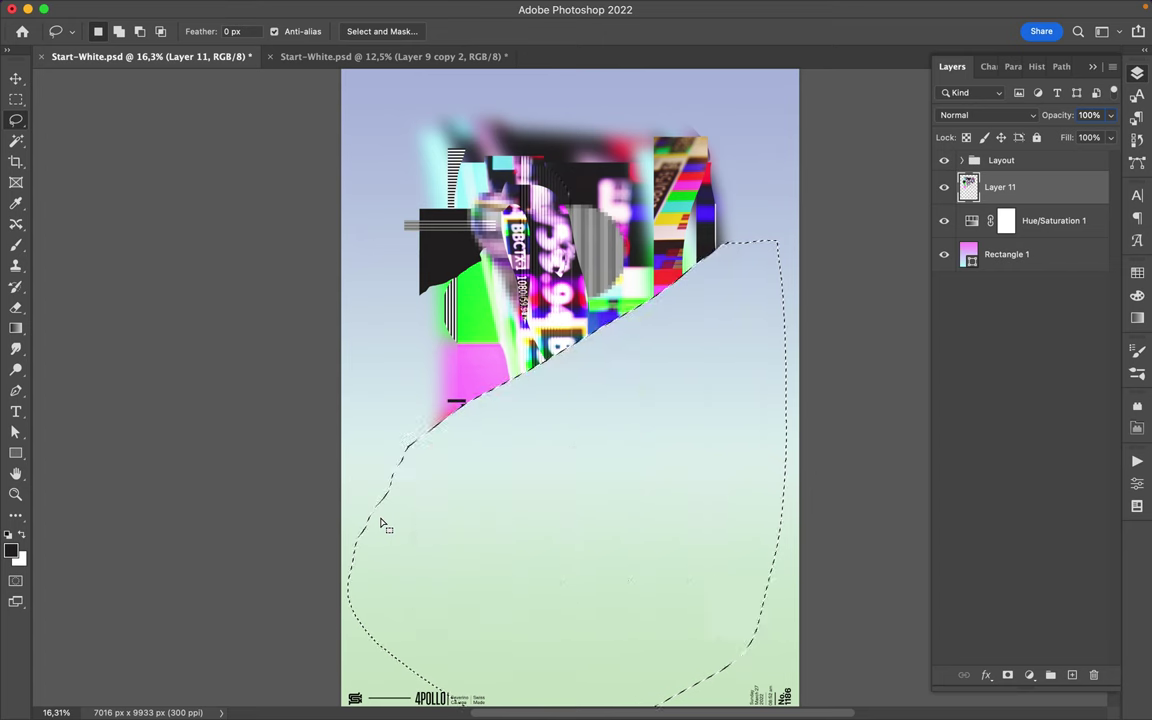
key("super+shift+v")
key("v")
left_click_drag(585, 420, 619, 448)
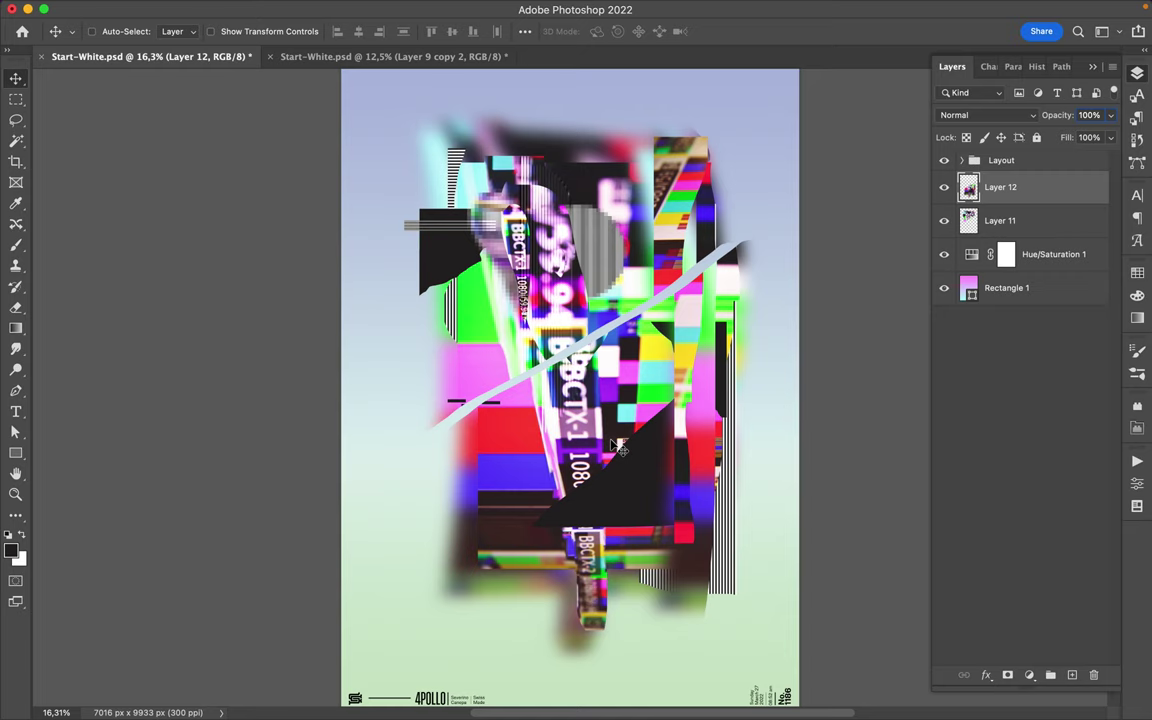
left_click(1045, 220, "shift")
Duplicate both collage halves, merge them into Layer 12 copy, and apply Gaussian Blur 31.7 px.
key("ctrl+j")
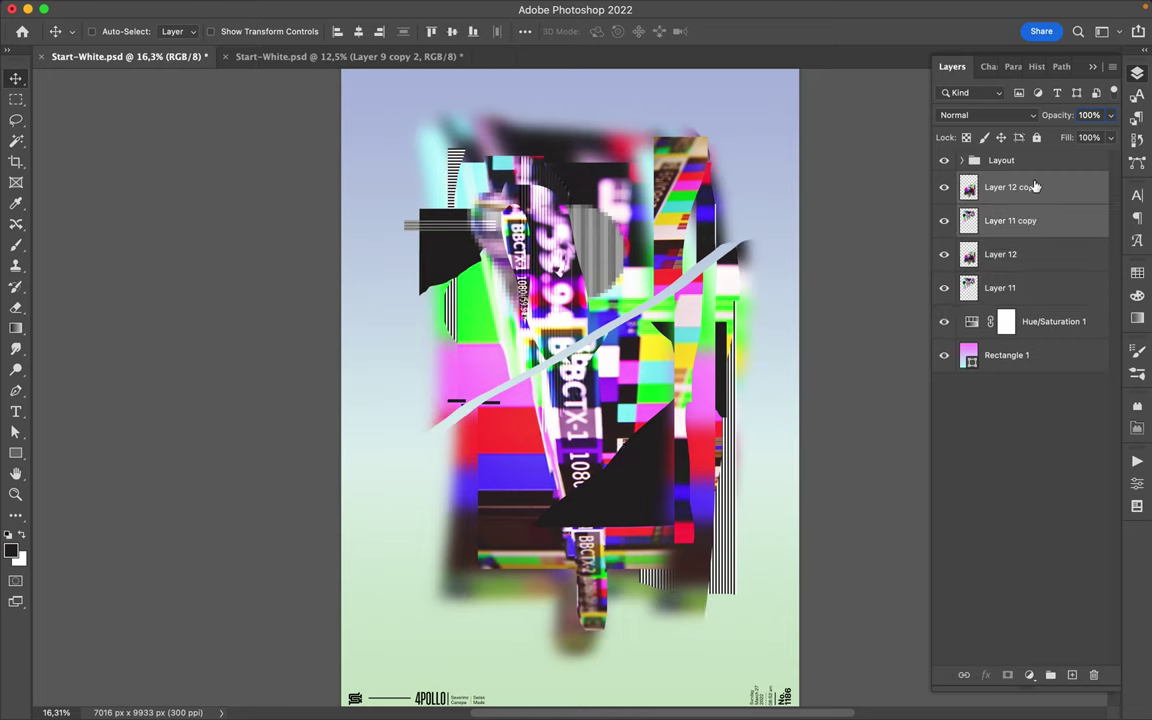
left_click(375, 8)
key("Escape")
key("ctrl+e")
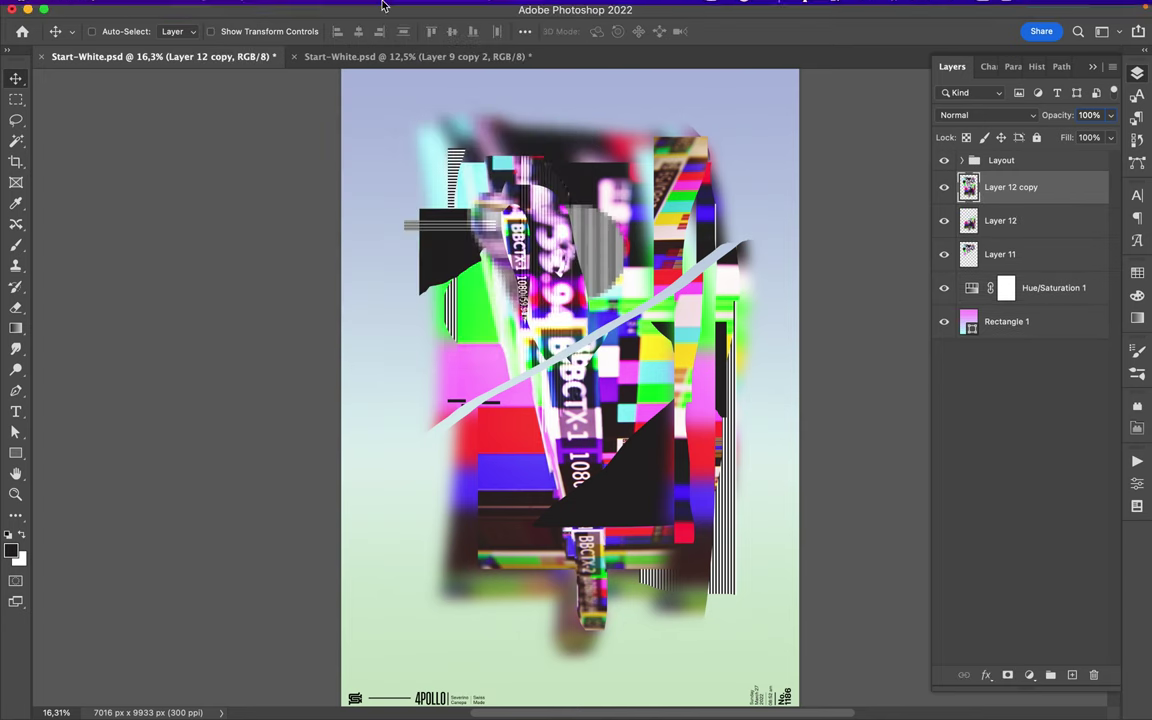
left_click(375, 8)
left_click(690, 275)
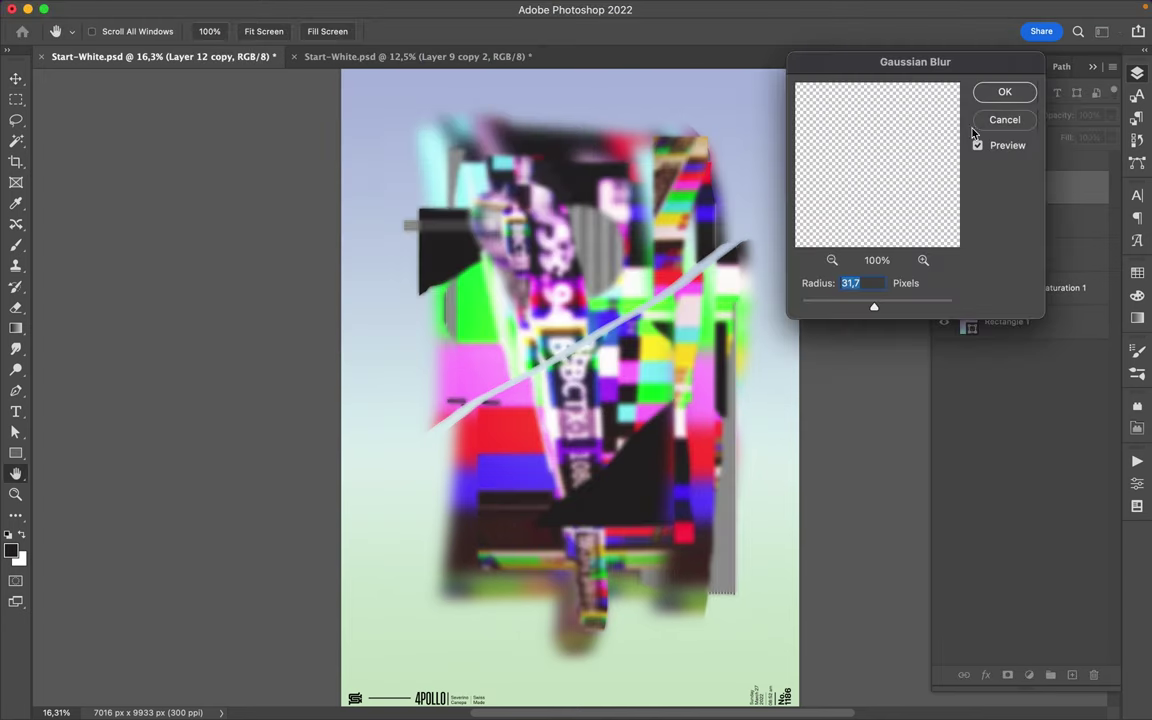
left_click(1005, 93)
Shift thin rectangular slices of the blurred copy sideways around the black triangle.
key("m")
mouse_move(549, 93)
left_mouse_down()
mouse_move(580, 672)
mouse_move(568, 617)
left_mouse_up()
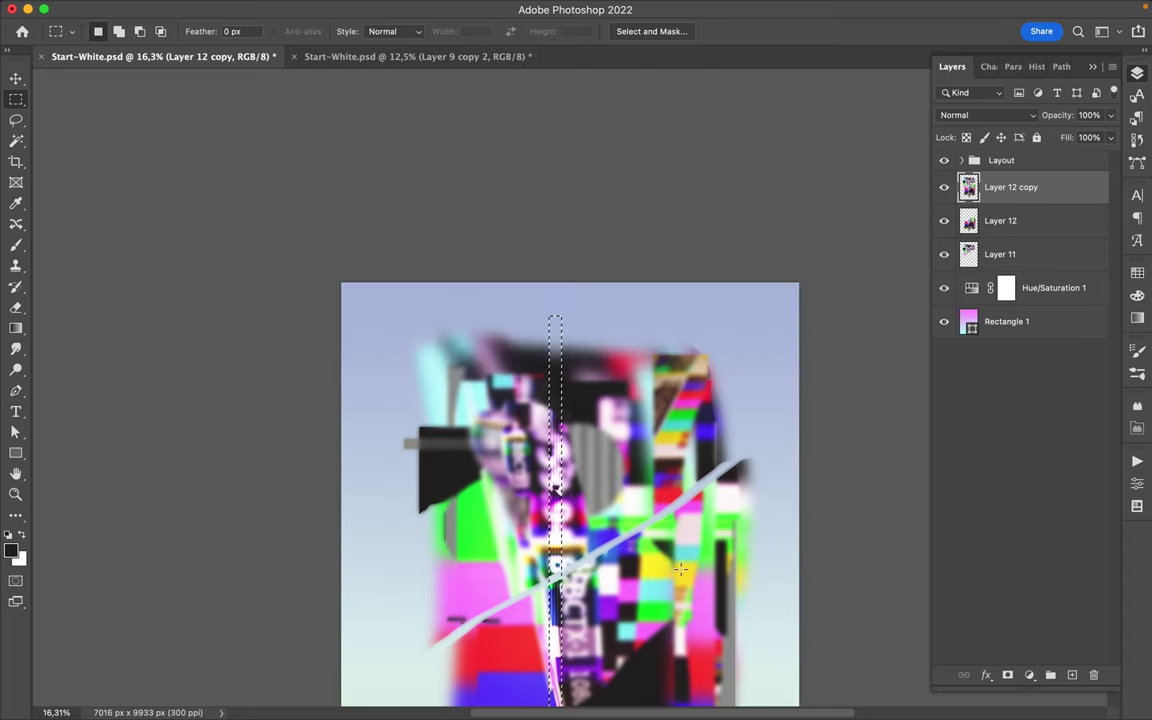
left_click(681, 568)
left_click_drag(382, 222, 803, 268)
mouse_move(550, 345)
left_mouse_down()
mouse_move(665, 480)
mouse_move(620, 486)
left_mouse_up()
left_click_drag(409, 341, 483, 503)
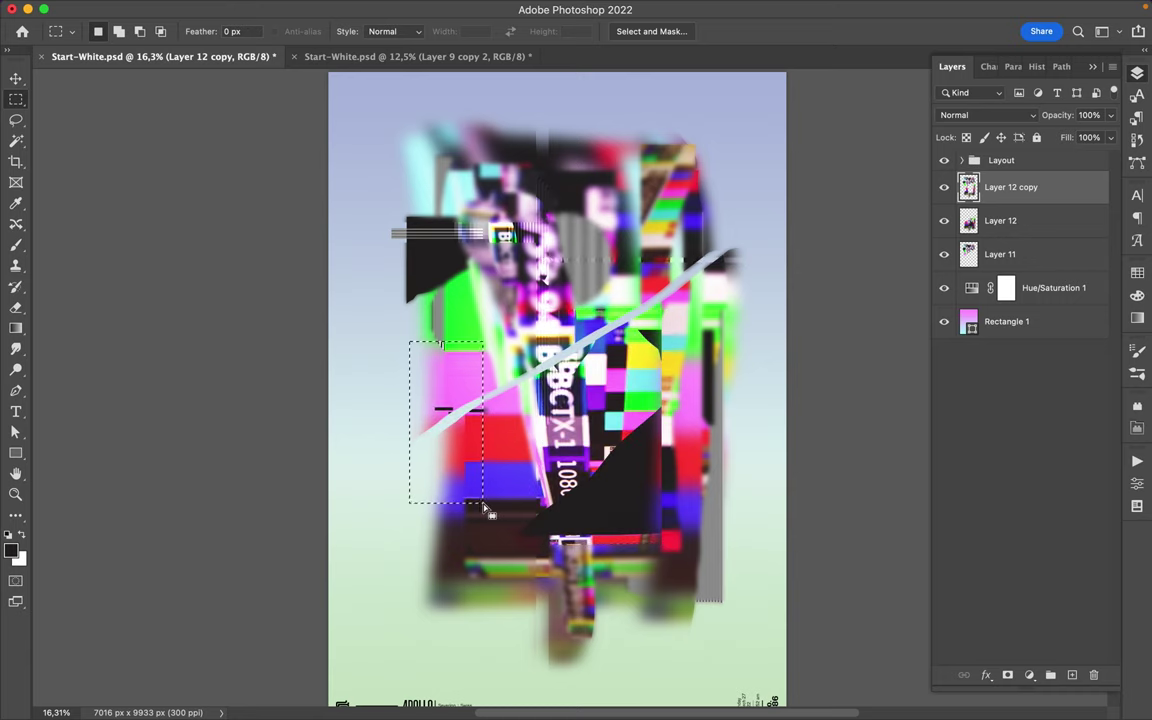
Copy a rectangular block to Layer 13 and move it down and right.
left_click_drag(628, 457, 690, 620)
key("ctrl+j")
key("v")
mouse_move(666, 461)
left_mouse_down()
mouse_move(680, 513)
mouse_move(656, 521)
left_mouse_up()
Copy a thin strip of the blurred copy reaching the right edge to Layer 12 copy 2.
key("m")
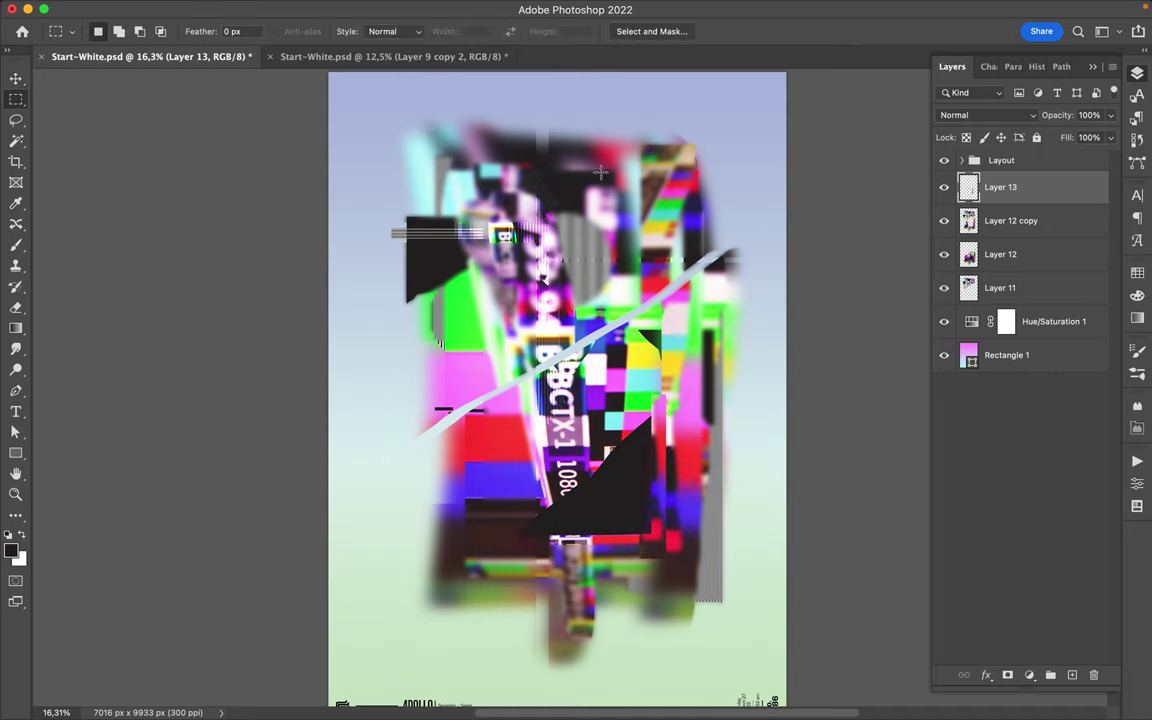
left_click_drag(602, 174, 668, 187)
left_click(1022, 221)
left_click_drag(641, 231, 800, 238)
key("ctrl+j")
Set Layer 12 copy 2's blend mode to Linear Dodge (Add).
key("v")
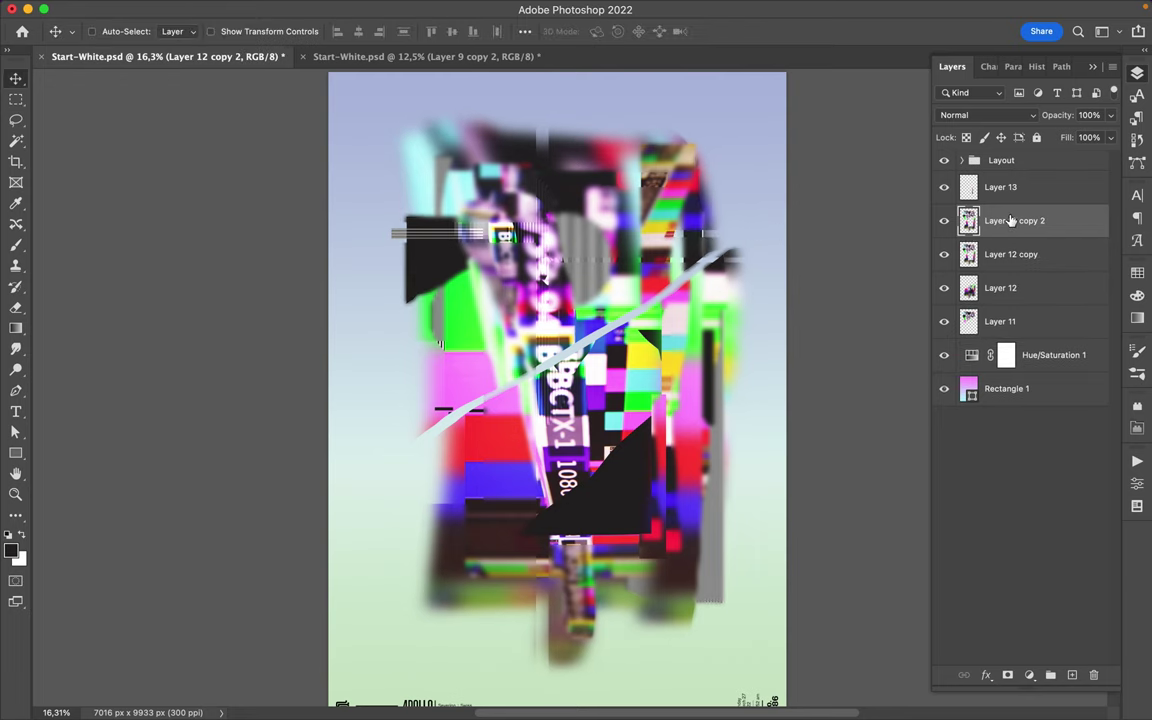
left_click(1000, 115)
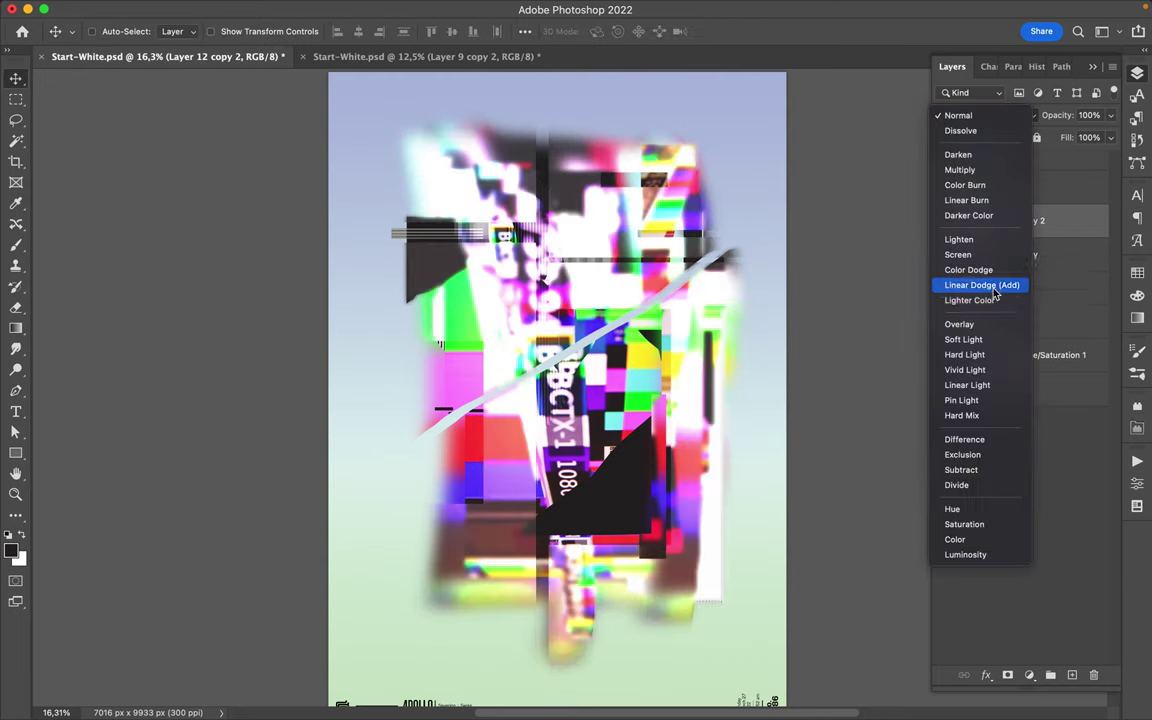
left_click(985, 285)
Delete a rectangular block at the top left and thin strips near the middle.
key("m")
left_click_drag(390, 95, 472, 228)
key("Delete")
left_click_drag(586, 320, 603, 472)
left_click_drag(406, 350, 514, 354)
key("Delete")
Copy a thin strip to a Linear Dodge (Add) layer and merge it into Layer 12 copy 2.
mouse_move(598, 228)
left_mouse_down()
mouse_move(720, 232)
mouse_move(618, 183)
mouse_move(600, 233)
mouse_move(618, 200)
left_mouse_up()
key("ctrl+j")
key("v")
left_click(985, 115)
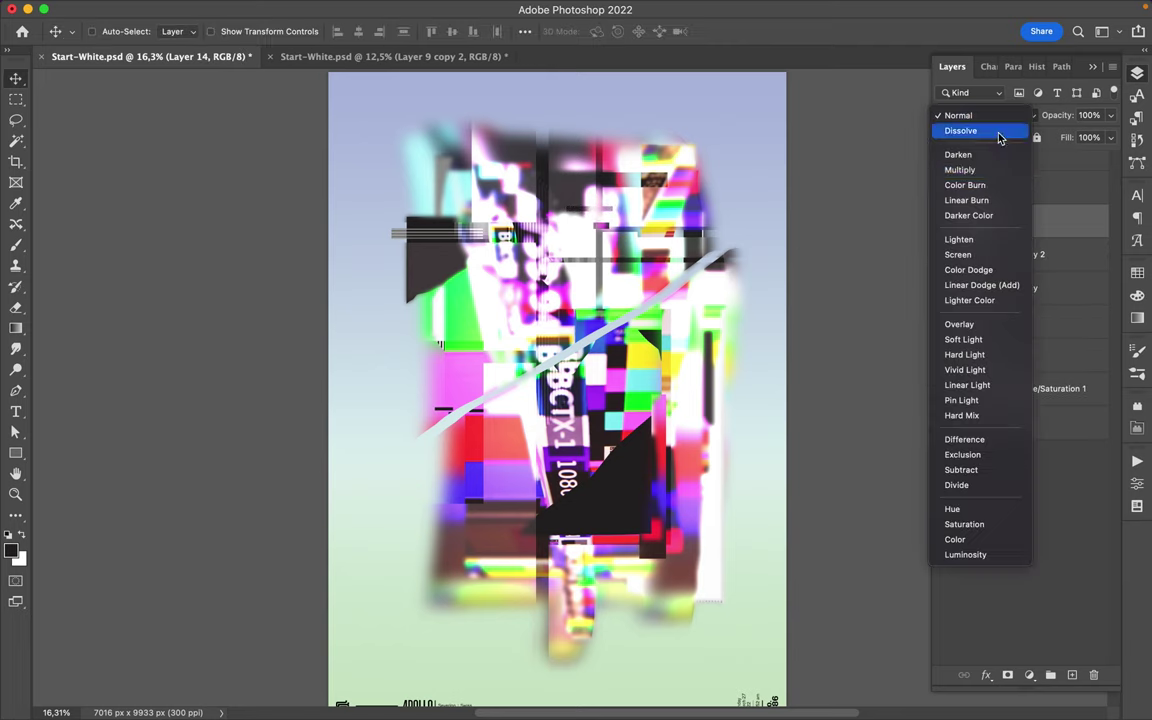
left_click(982, 285)
key("ctrl+e")
key("ctrl+z")
key("ctrl+z")
key("ctrl+shift+z")
Offset a block above the diagonal gap and a thin horizontal strip.
key("m")
left_click_drag(540, 238, 658, 314)
left_click_drag(400, 288, 540, 334)
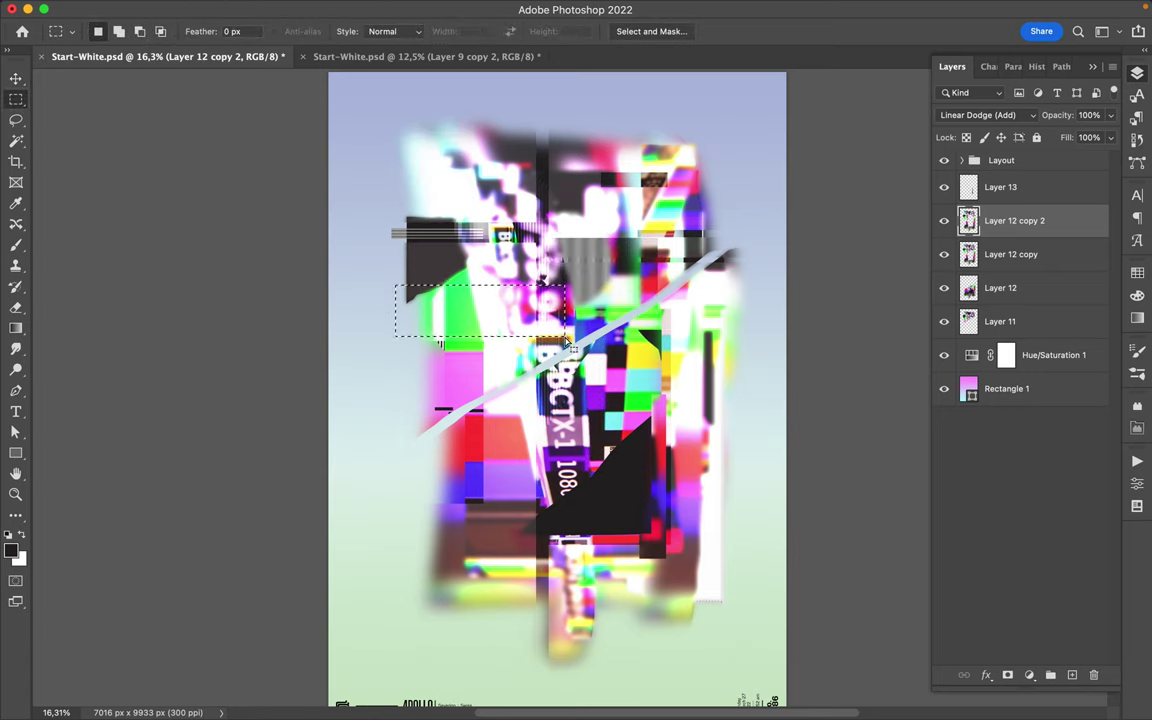
left_click_drag(776, 355, 622, 360)
left_click_drag(598, 402, 710, 410)
Toggle Layer 12 copy's visibility to compare the glitch result.
key("v")
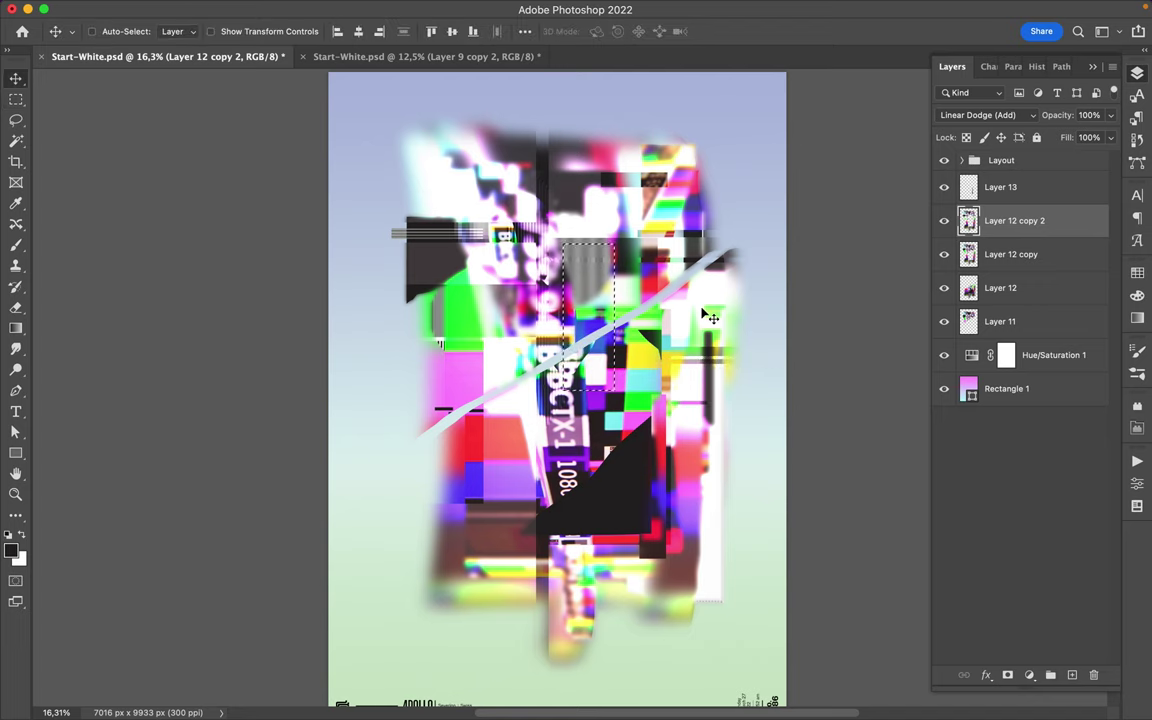
key("ctrl+d")
key("m")
left_click(1000, 321)
left_click(990, 288)
left_click(1010, 254)
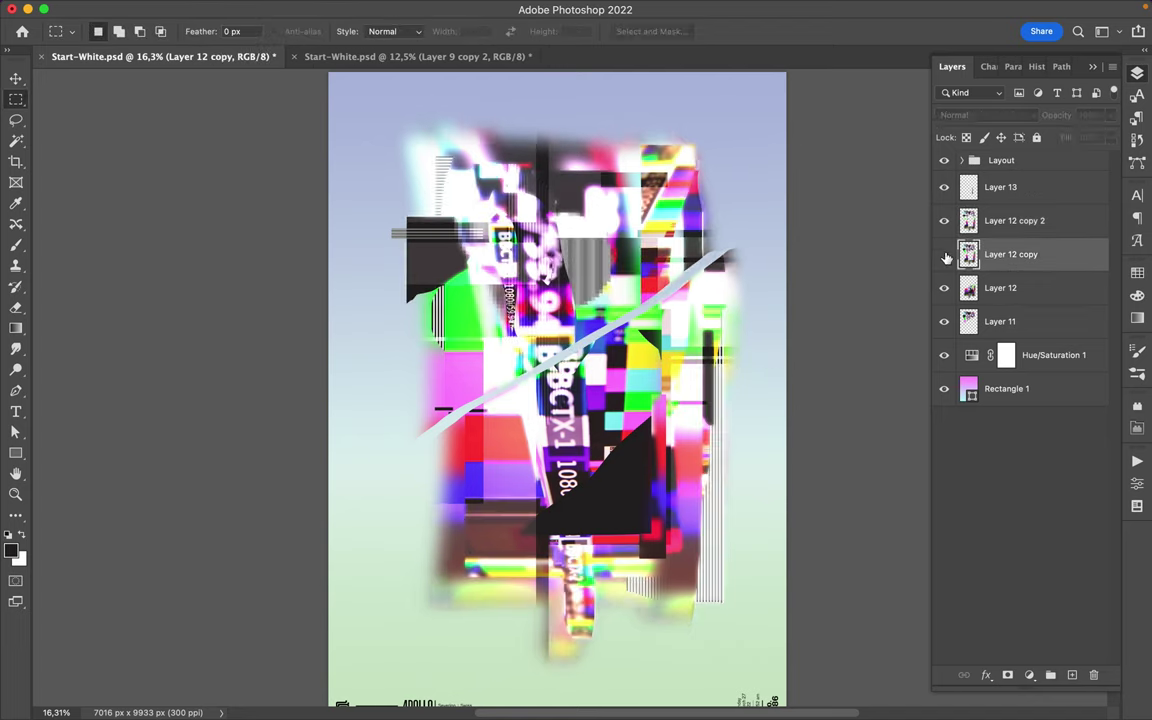
left_click(944, 254)
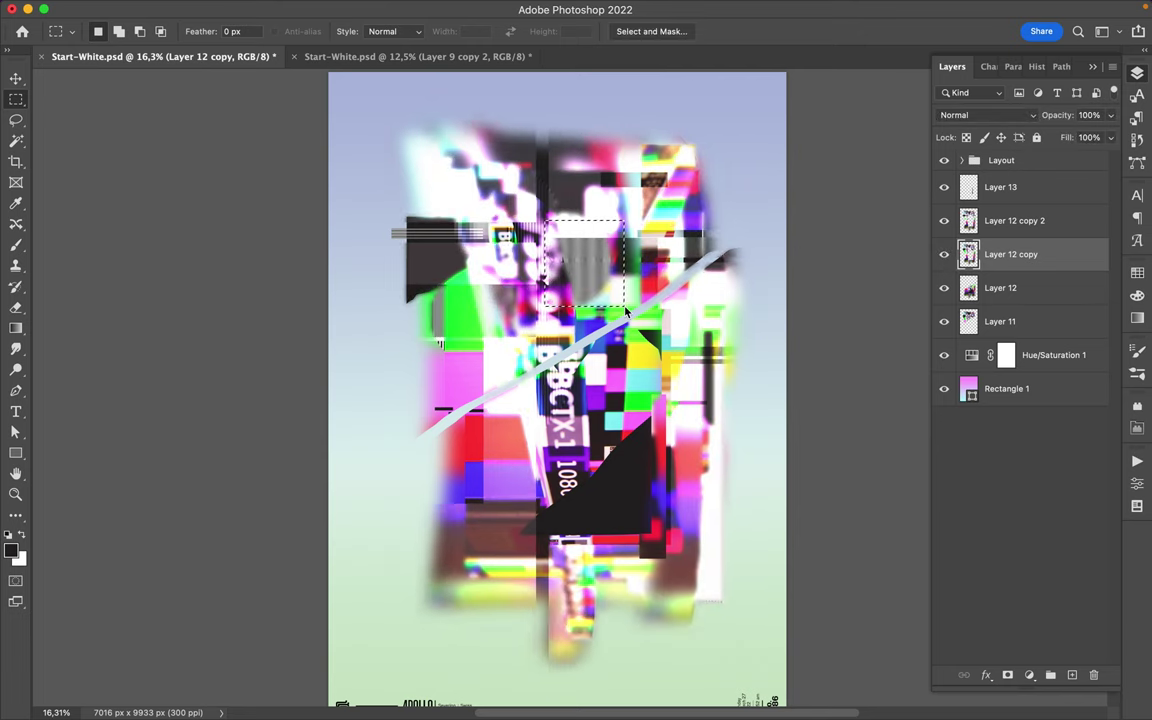
Duplicate Layer 12 to the top of the layer stack.
key("v")
left_click(1000, 292)
left_click_drag(1000, 288, 1000, 205)
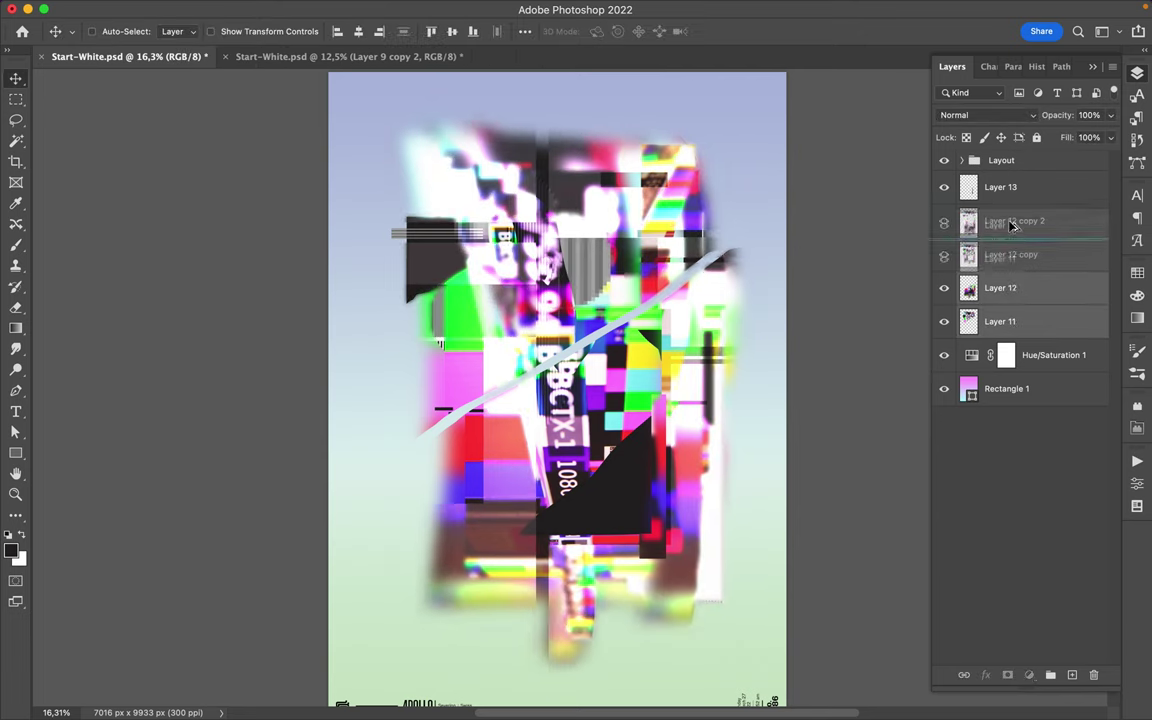
Apply Mosaic pixelation to the Layer 12 duplicate.
left_click(368, 9)
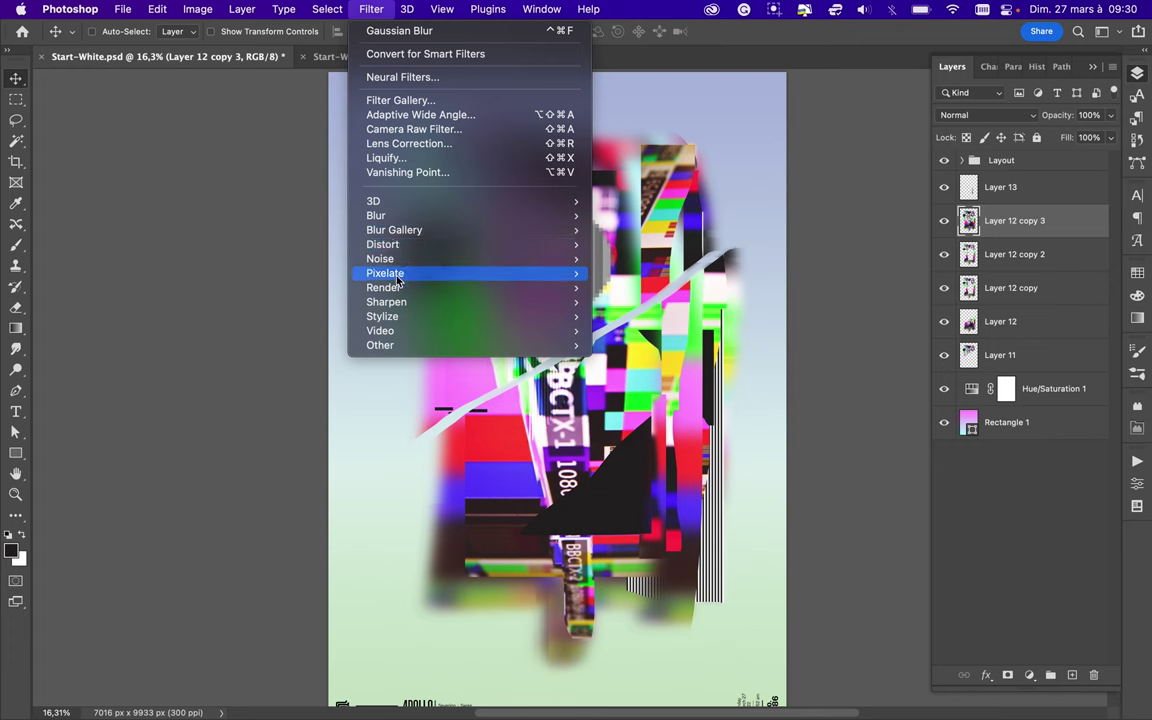
mouse_move(385, 273)
left_click(627, 345)
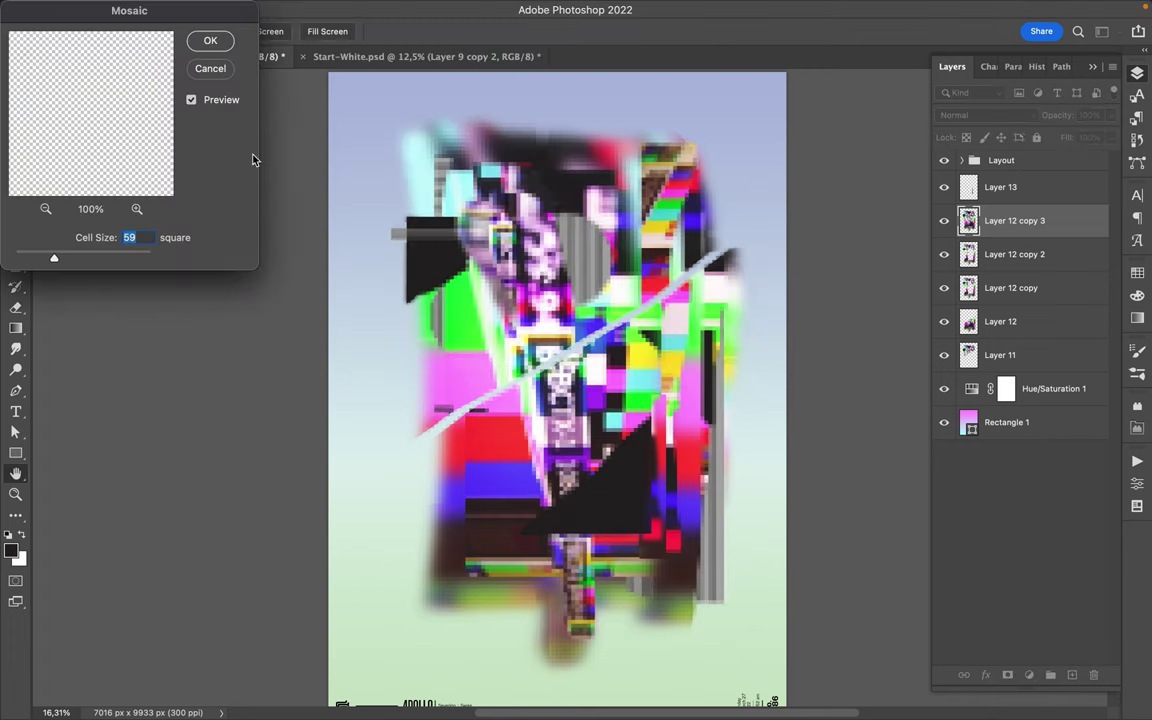
left_click(210, 40)
Reapply Mosaic inside several marquee strips across the collage.
key("m")
left_click_drag(505, 108, 676, 288)
key("ctrl+f")
left_click_drag(680, 340, 380, 398)
key("ctrl+f")
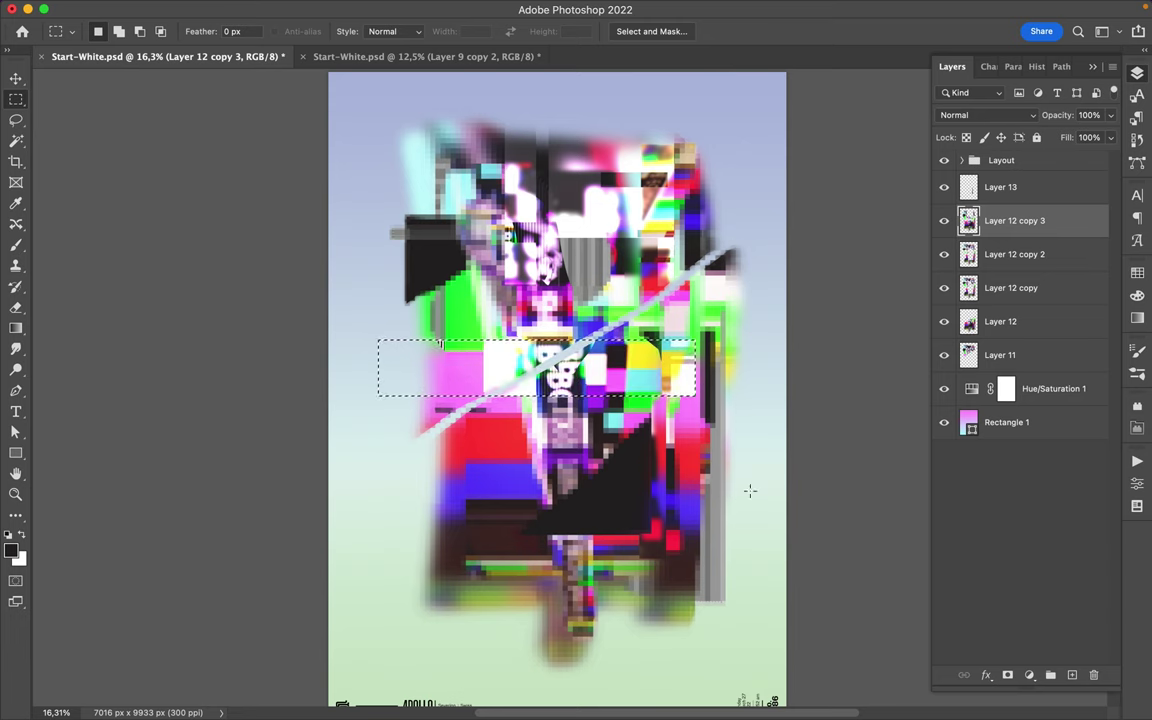
left_click_drag(750, 491, 512, 537)
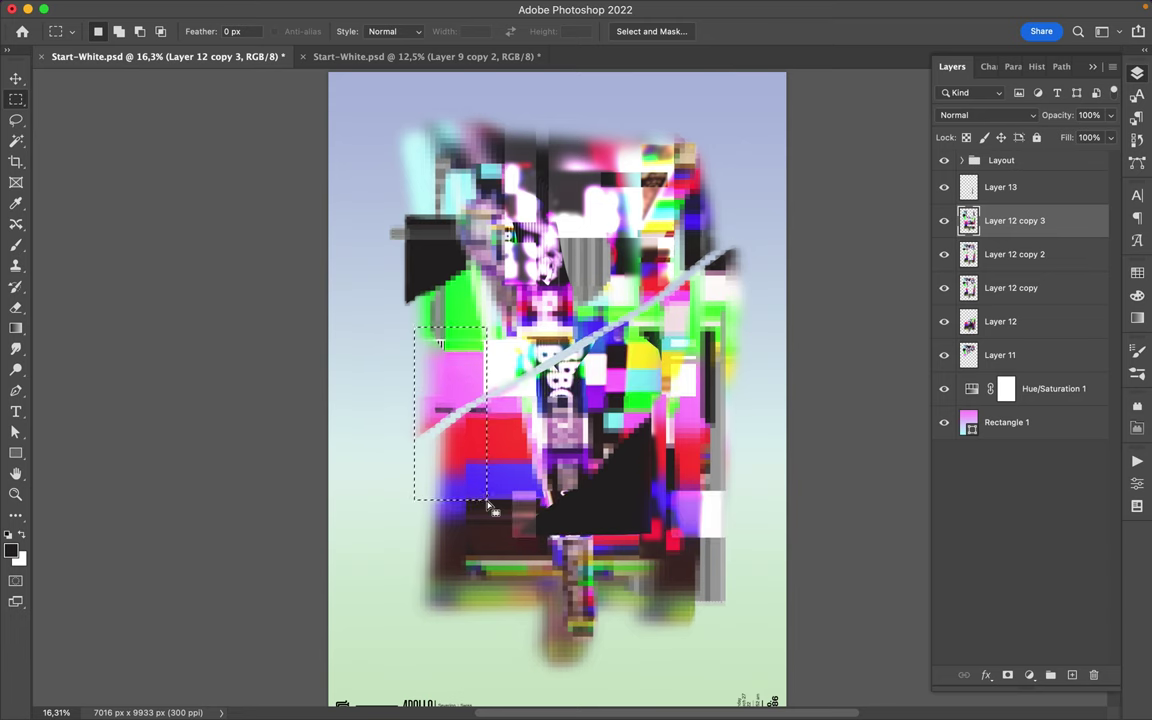
key("ctrl+f")
key("ctrl+d")
key("v")
key("m")
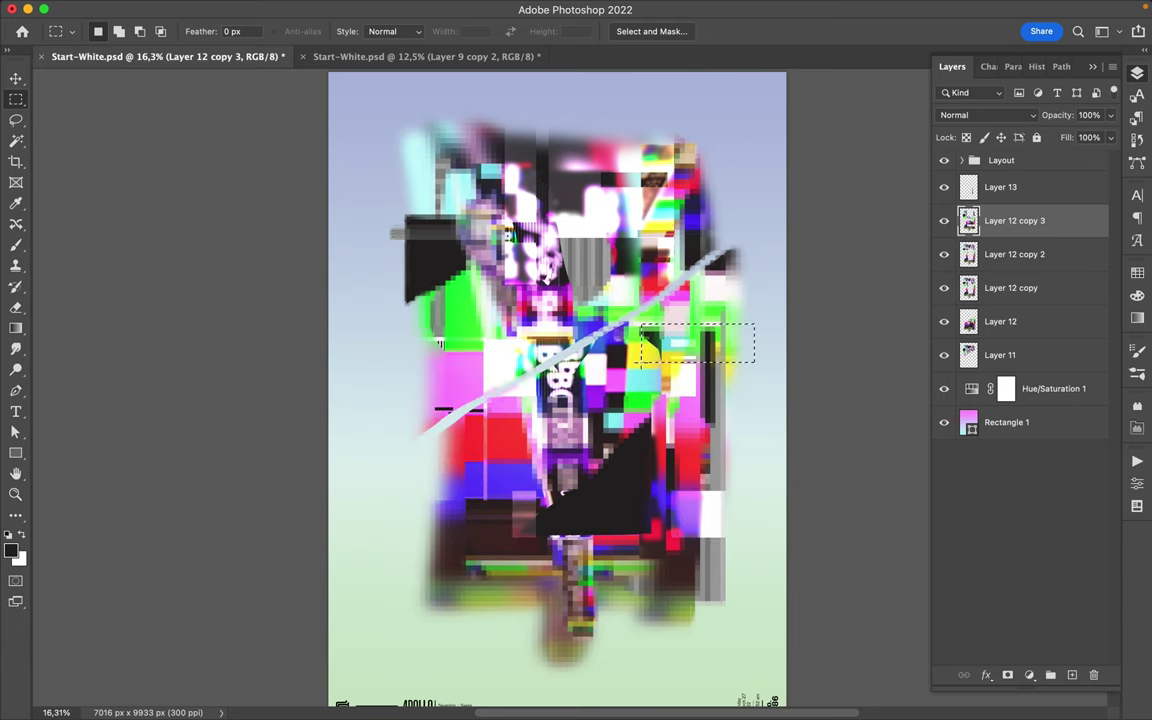
left_click_drag(767, 508, 549, 572)
mouse_move(411, 589)
left_mouse_down()
mouse_move(553, 625)
mouse_move(598, 692)
left_mouse_up()
key("v")
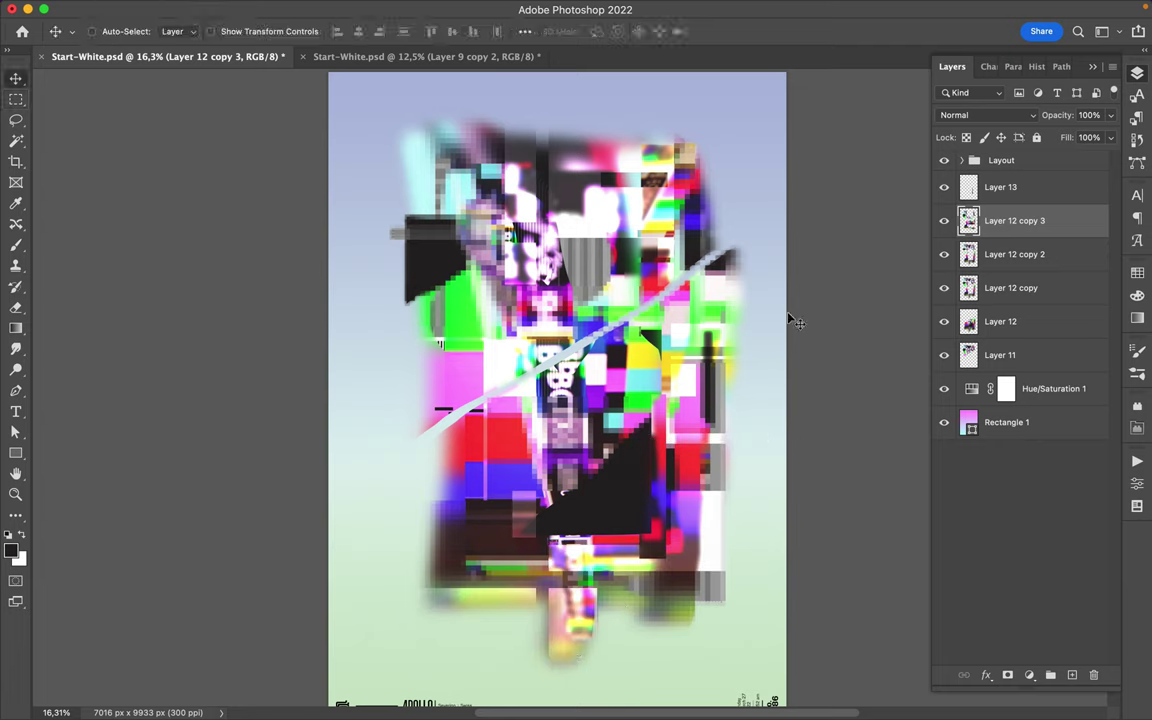
Duplicate Layer 11 through Layer 13 and merge the copies into one layer.
left_click(1040, 355)
left_click(1040, 187, "shift")
left_click(1040, 355, "shift")
left_click_drag(1052, 264, 1052, 244)
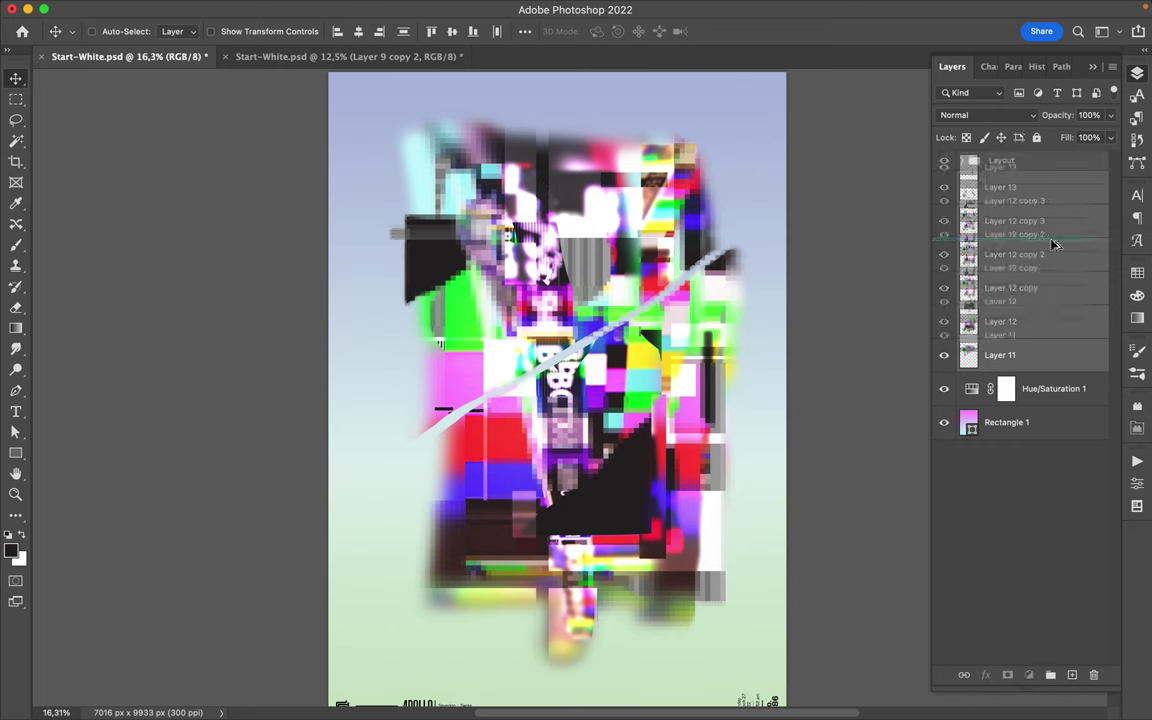
key("ctrl+e")
Apply High Pass to the merged layer and set it to Overlay at 13% fill.
left_click(371, 9)
mouse_move(380, 345)
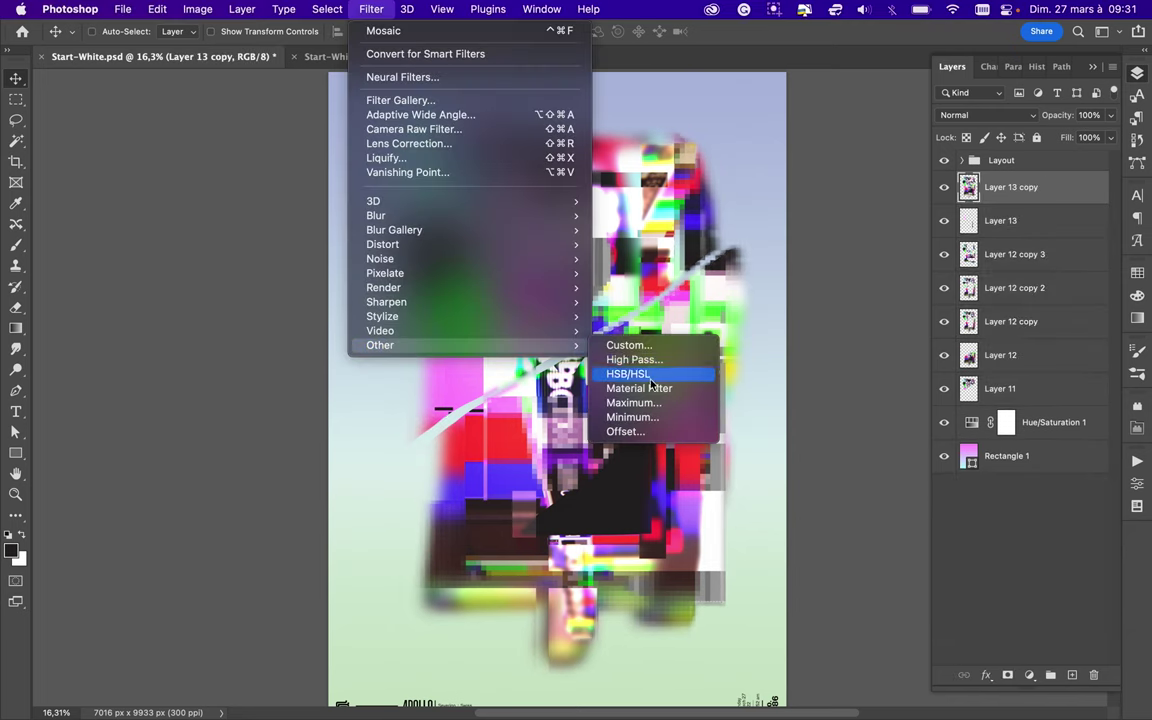
left_click(634, 359)
left_click(220, 41)
left_click(987, 115)
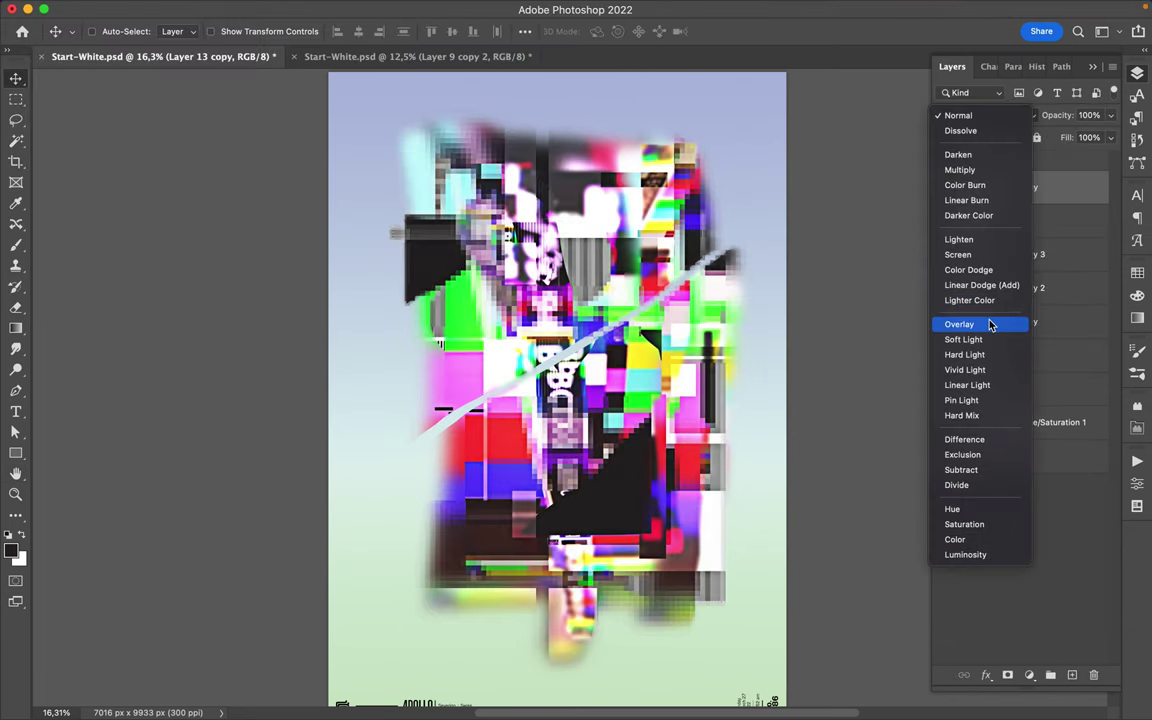
left_click(990, 325)
left_click_drag(1047, 162, 1049, 159)
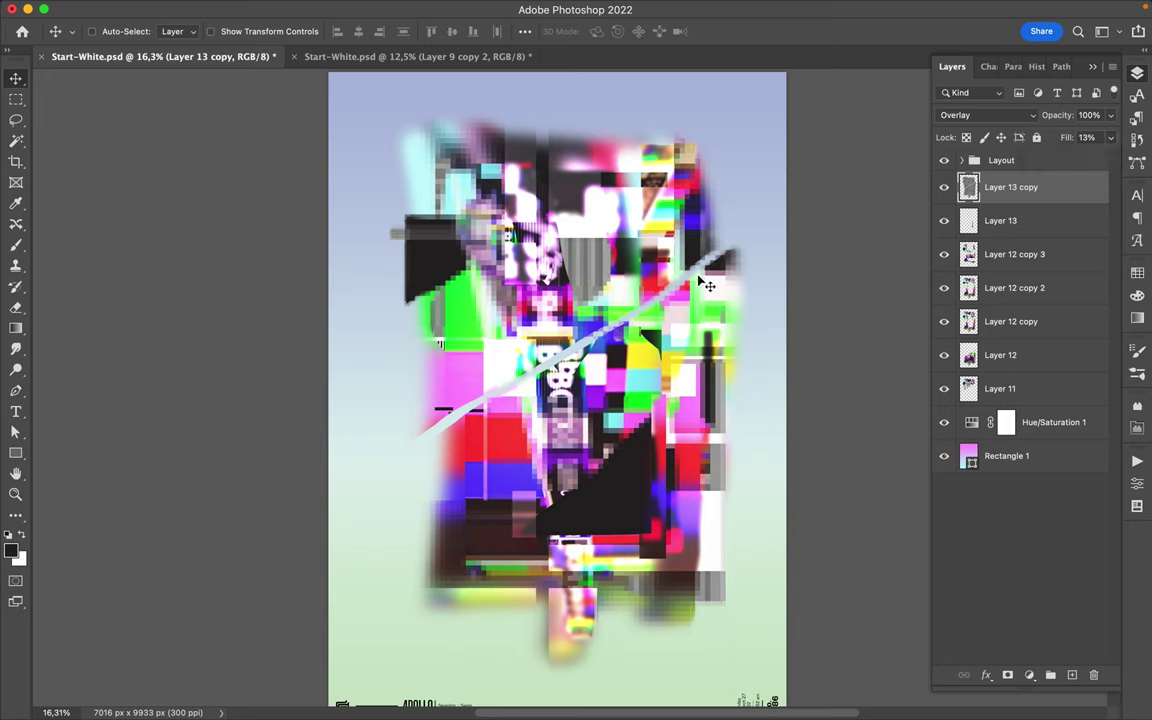
Stamp all visible layers into a new layer on top.
key("super+alt+shift+e")
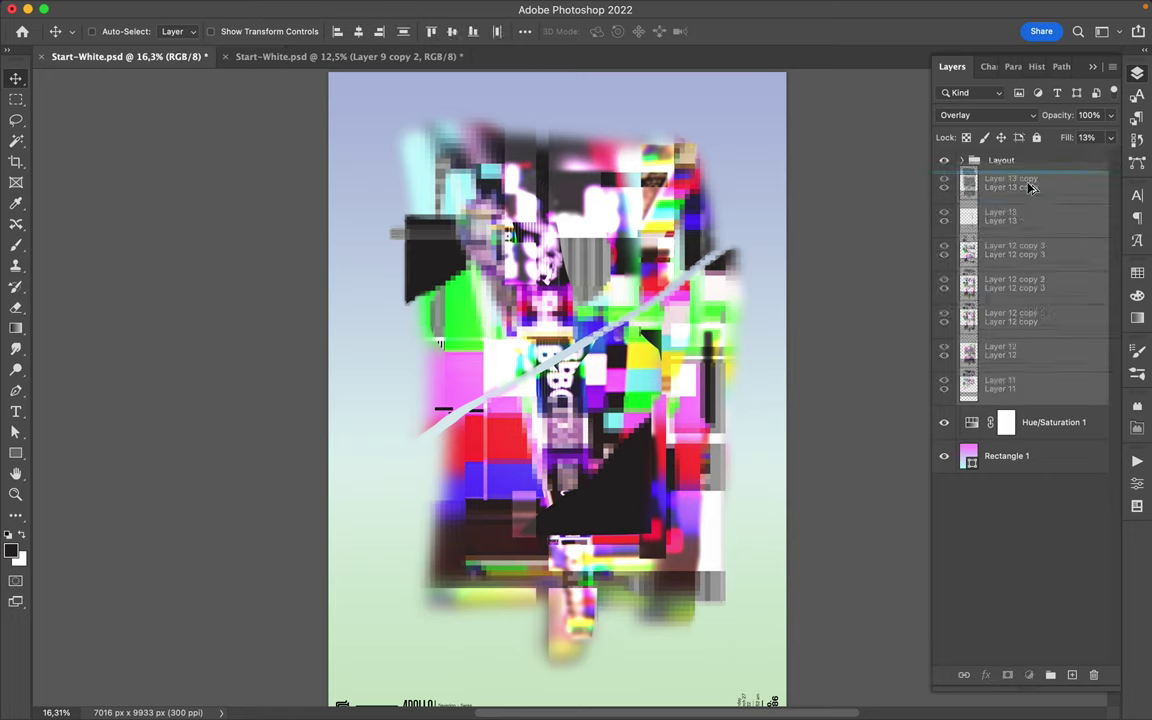
key("m")
right_click(16, 99)
Copy a circular area of the upper collage from Layer 12 onto a new layer.
left_click(80, 112)
left_click_drag(445, 193, 630, 376)
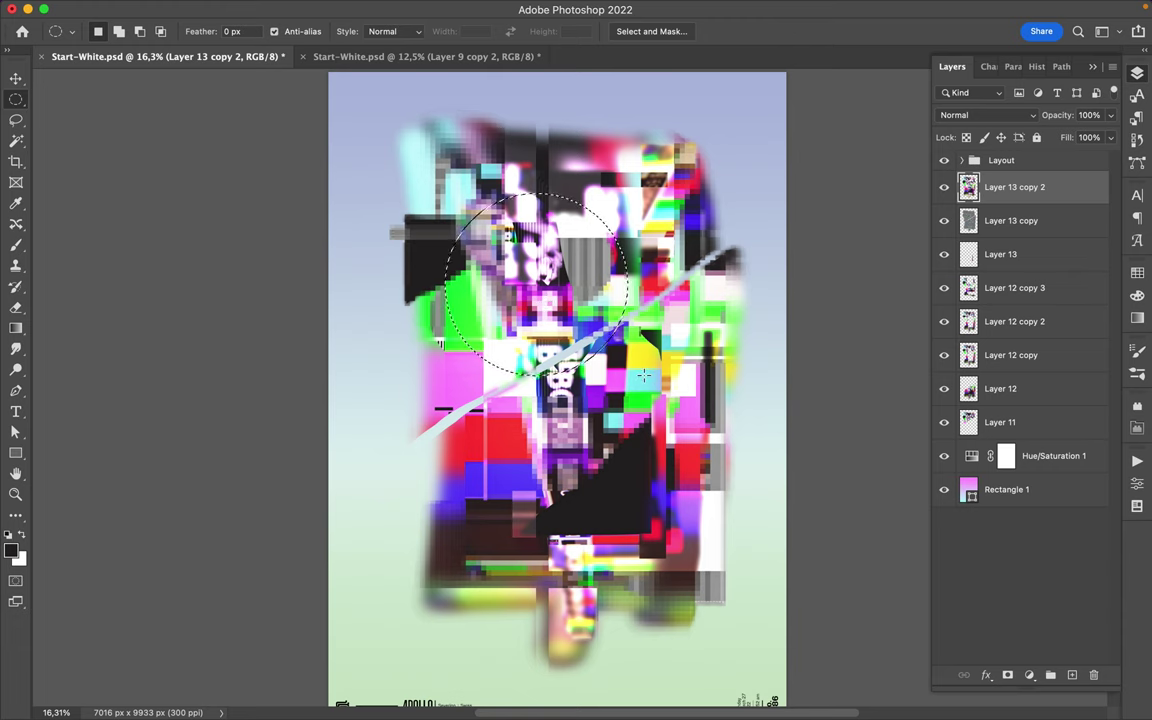
left_click(1010, 422, "shift")
left_click(1010, 222)
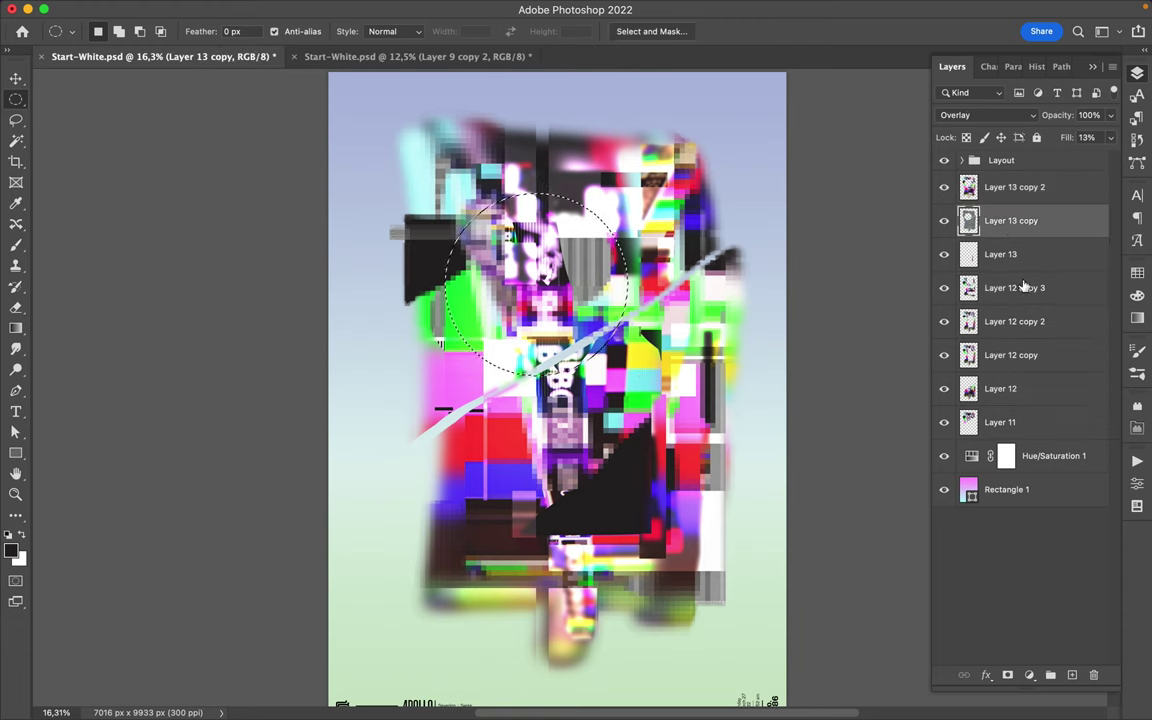
left_click(1012, 288)
left_click(1014, 321)
left_click(1014, 385)
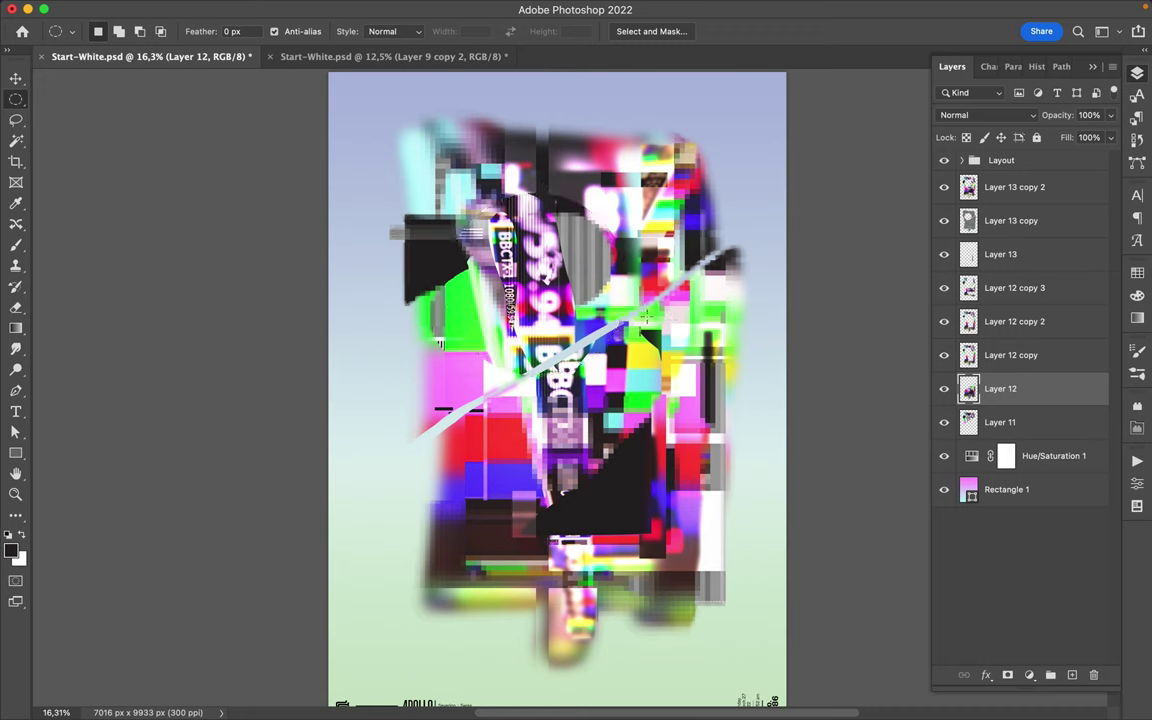
key("ctrl+j")
Move Layer 14 to the top of the stack and place the circle near the top right.
key("v")
left_click_drag(565, 255, 640, 178)
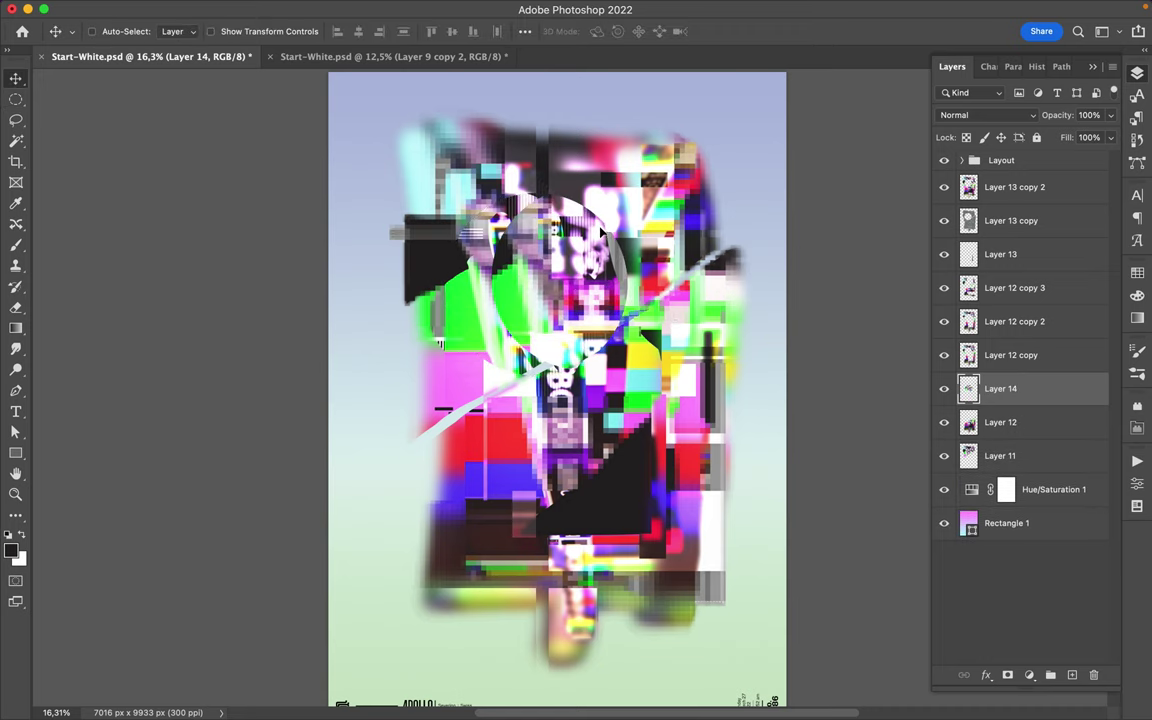
mouse_move(640, 178)
left_mouse_down()
mouse_move(536, 176)
mouse_move(466, 234)
left_mouse_up()
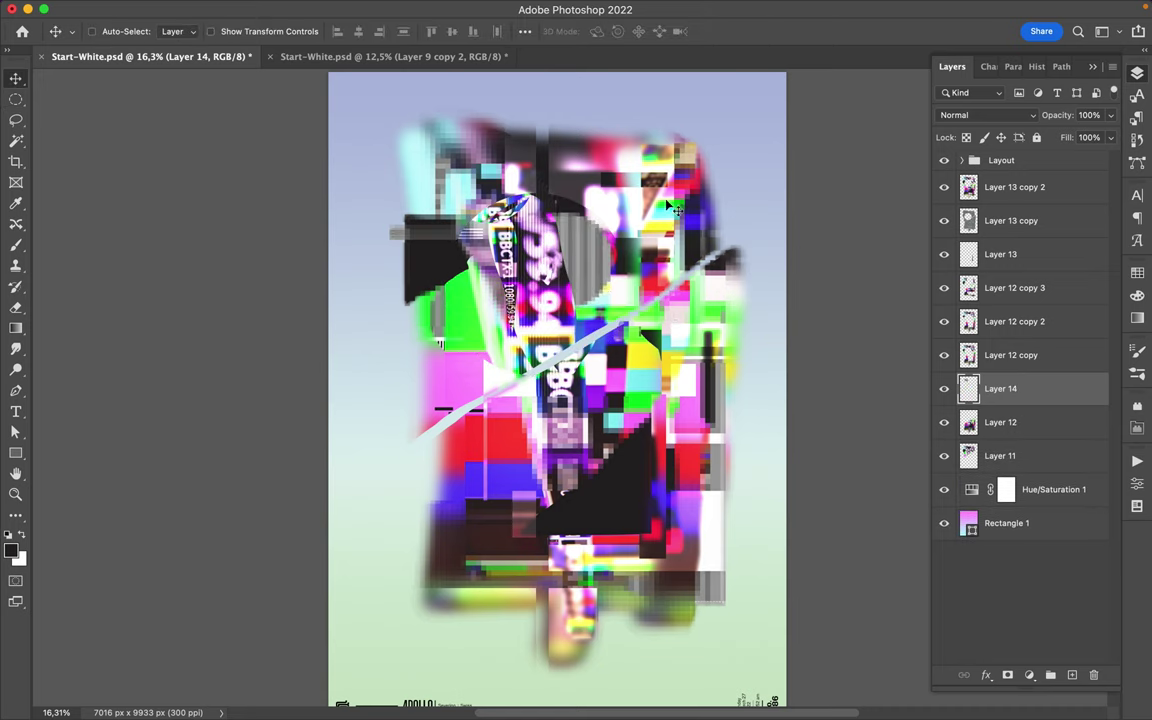
left_click_drag(1008, 375, 1014, 187)
left_click_drag(645, 150, 655, 190)
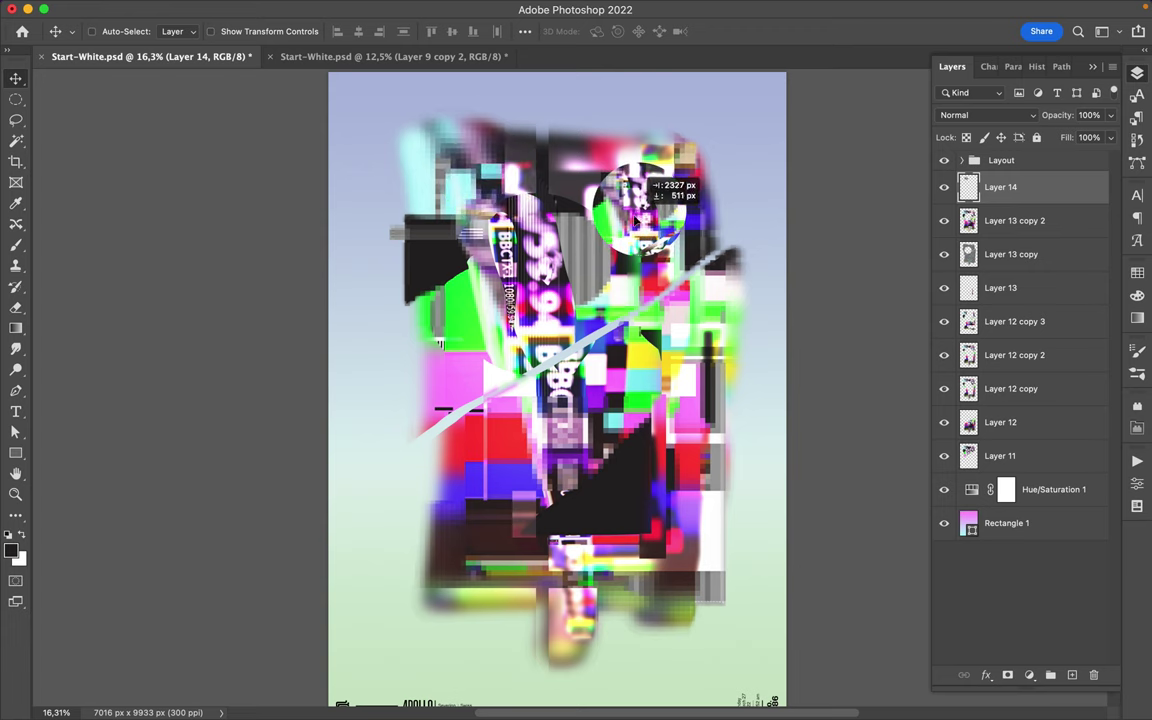
Delete a circle over the left figure from Layer 12 copy 2, Layer 12 and Layer 11.
key("m")
left_click_drag(456, 190, 619, 354)
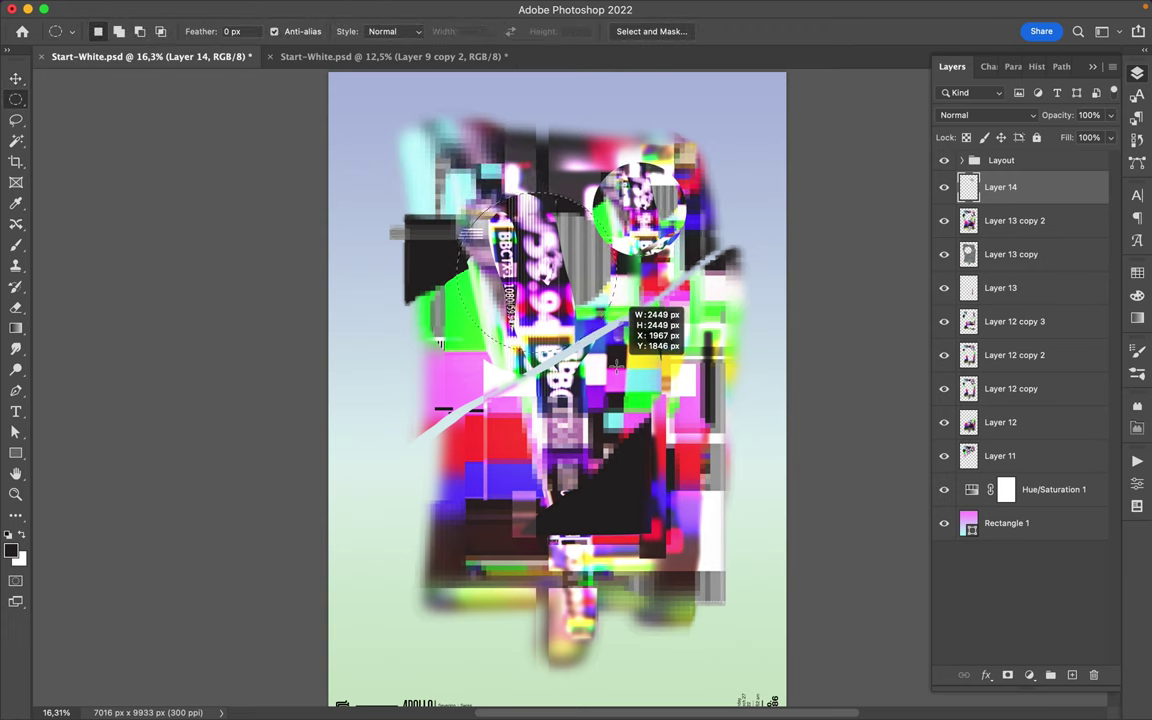
left_click(1015, 358)
key("BackSpace")
left_click(1016, 420)
key("BackSpace")
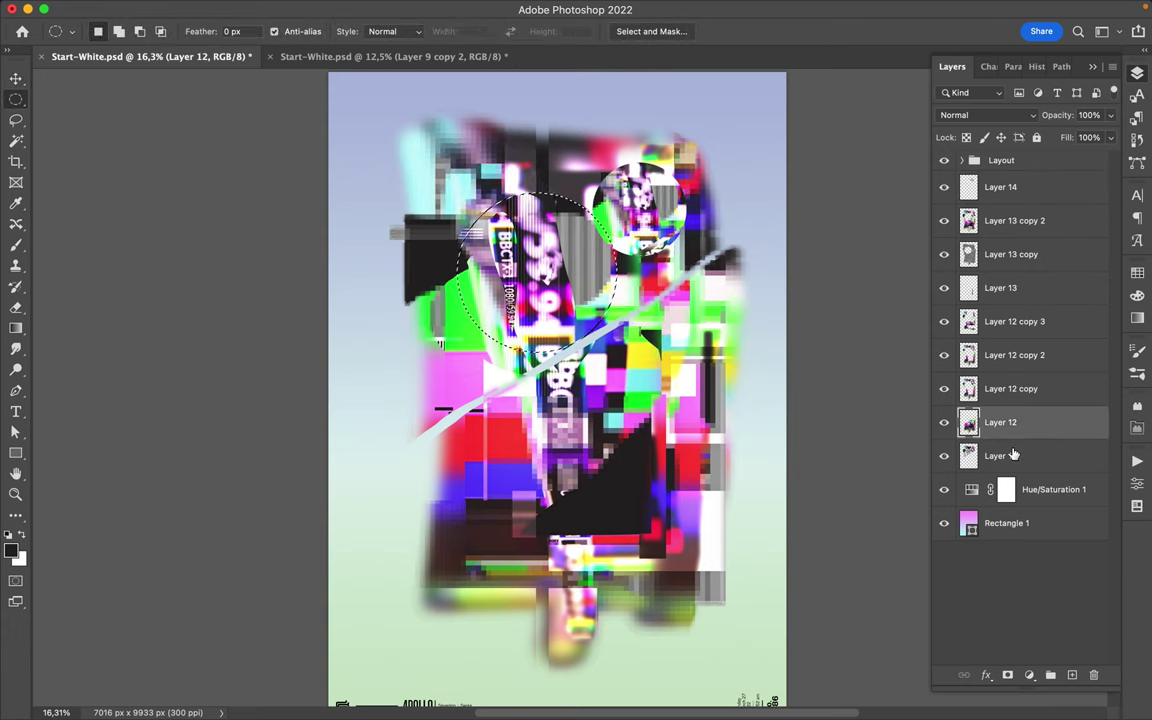
left_click(1013, 452)
key("BackSpace")
Shift Layer 11's content up and to the left.
key("v")
left_click_drag(715, 338, 665, 201)
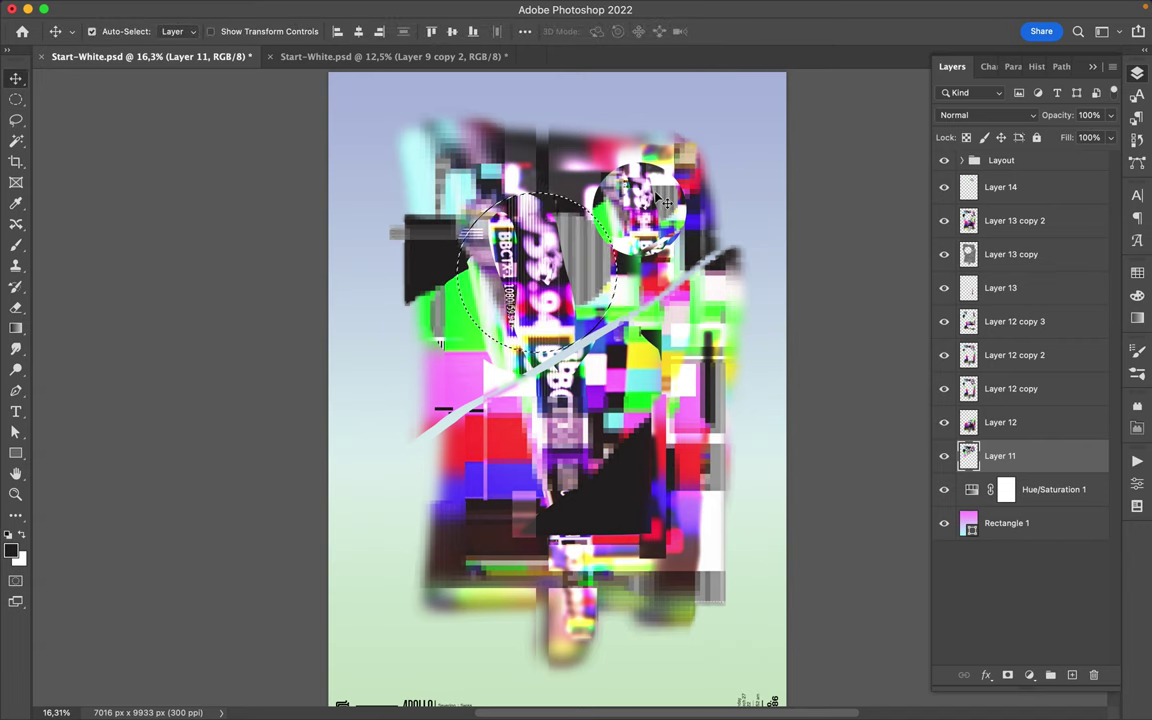
left_click(1000, 187)
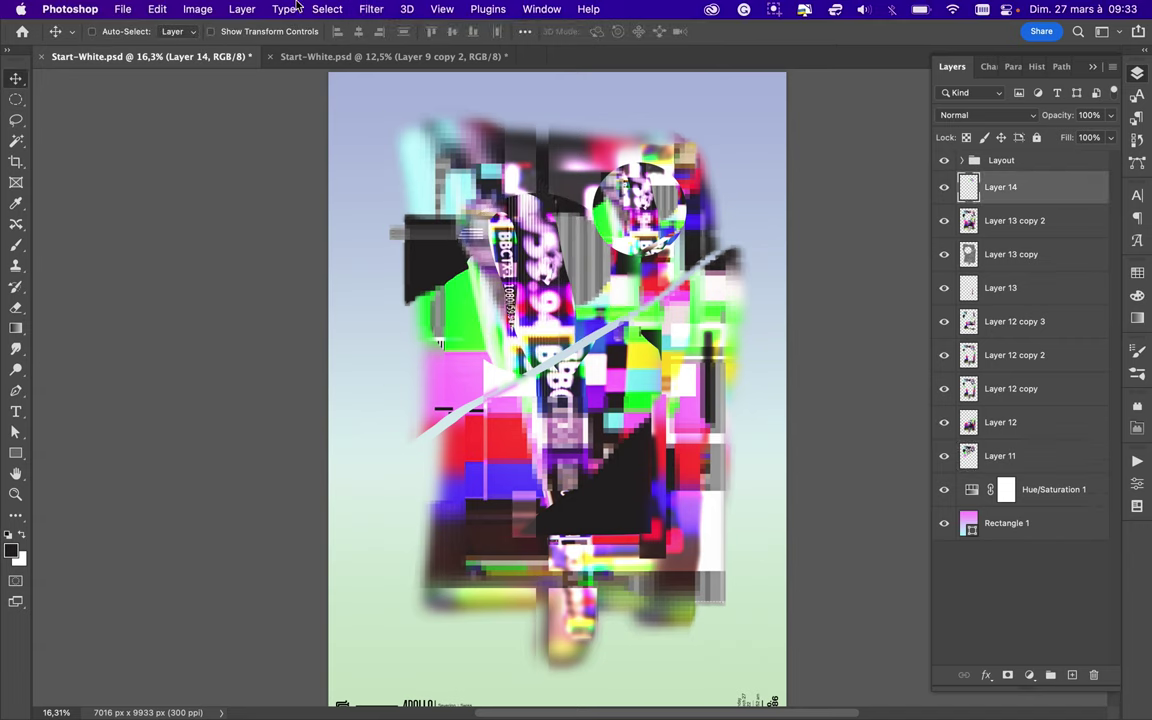
Mosaic-pixelate the Layer 14 circle, set it to Hard Light, and move it lower right.
left_click(371, 9)
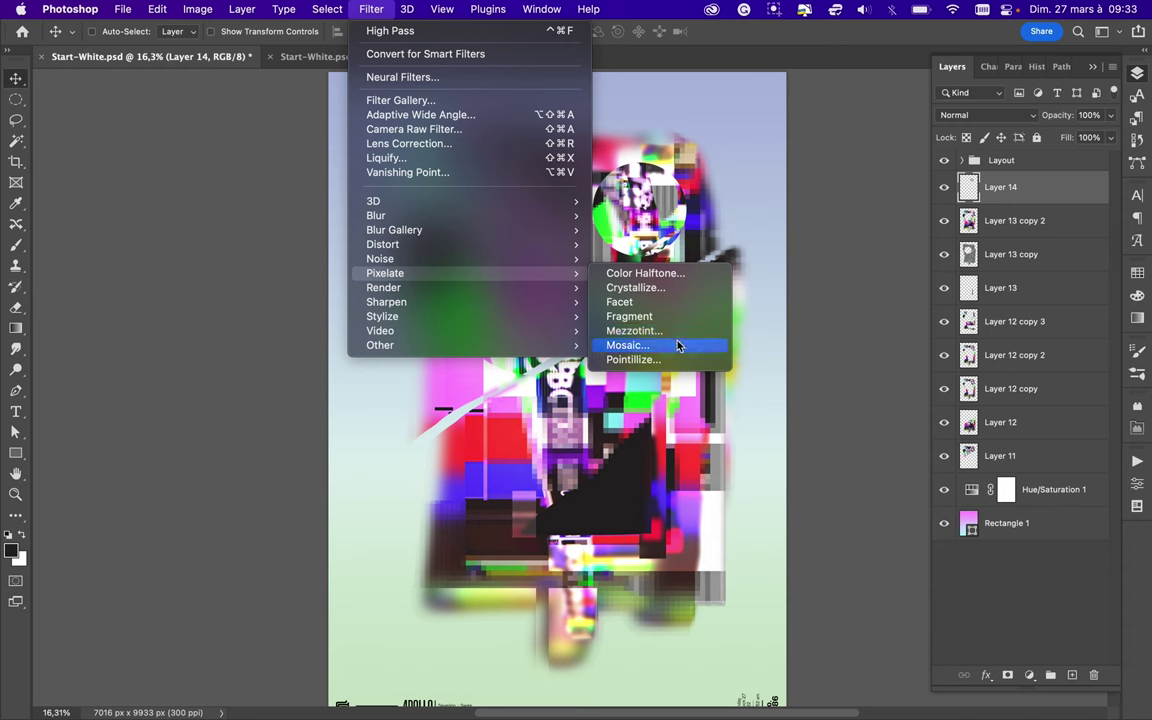
mouse_move(385, 273)
left_click(675, 343)
left_click(208, 40)
left_click(975, 115)
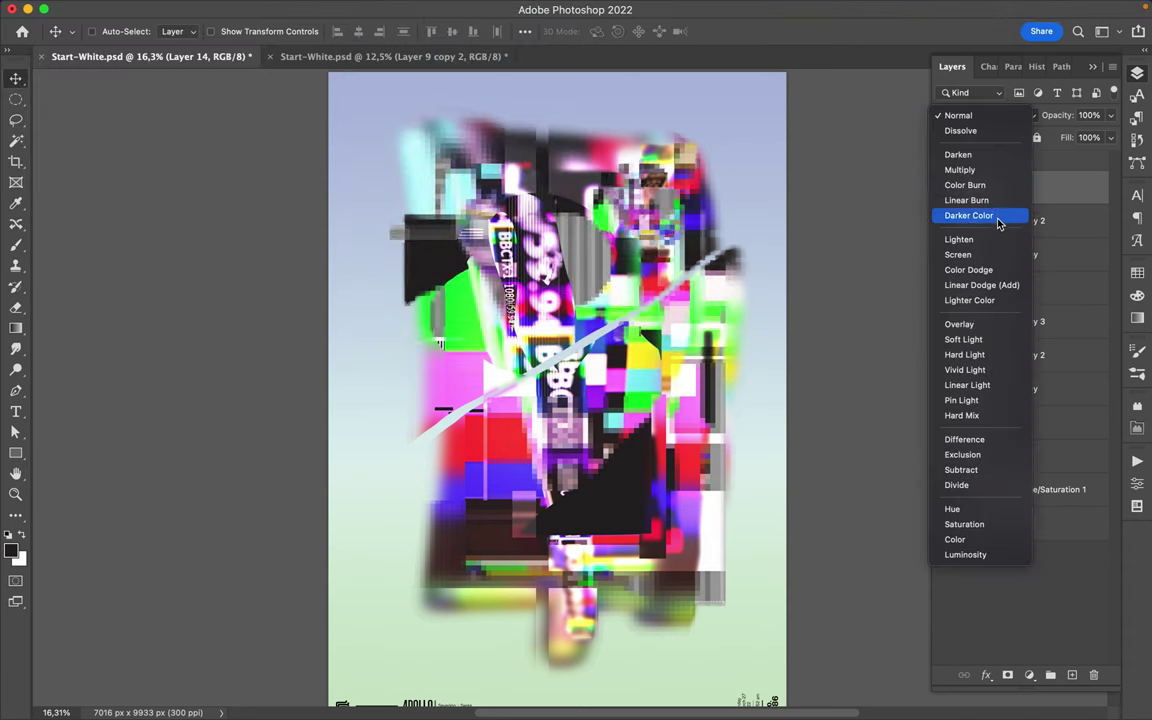
left_click(965, 354)
left_click_drag(608, 210, 690, 463)
Add a slightly enlarged copy of the circle and move the original circle upward.
key("ctrl+j")
key("ctrl+t")
left_click_drag(700, 300, 725, 322)
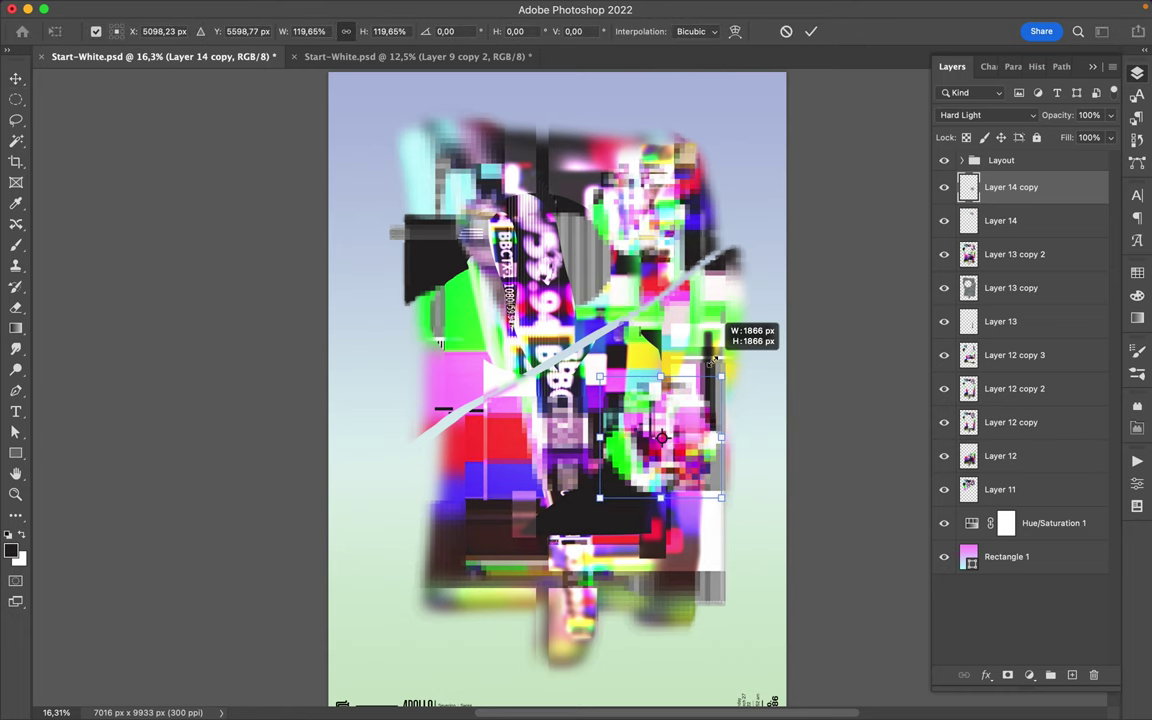
key("Return")
key("alt+bracketleft")
mouse_move(612, 268)
left_mouse_down()
mouse_move(657, 275)
mouse_move(649, 287)
left_mouse_up()
scroll(655, 265, "down", 1)
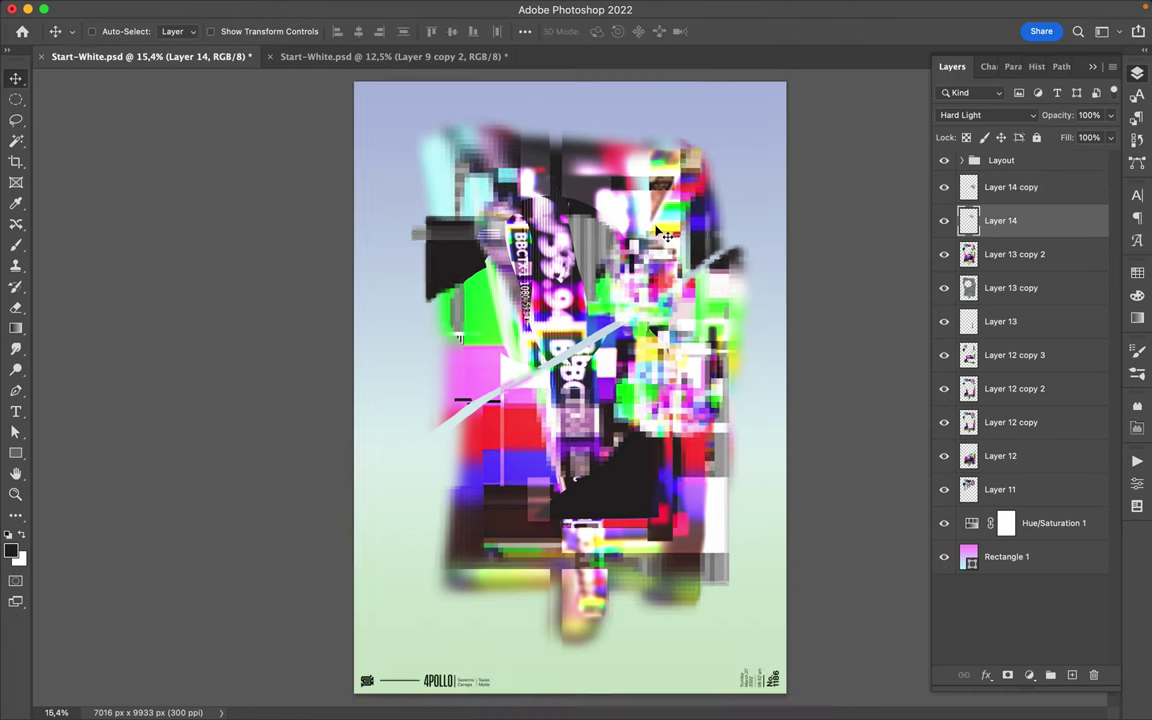
Zoom out to view the whole poster and save Start-White.psd.
scroll(663, 233, "down", 1)
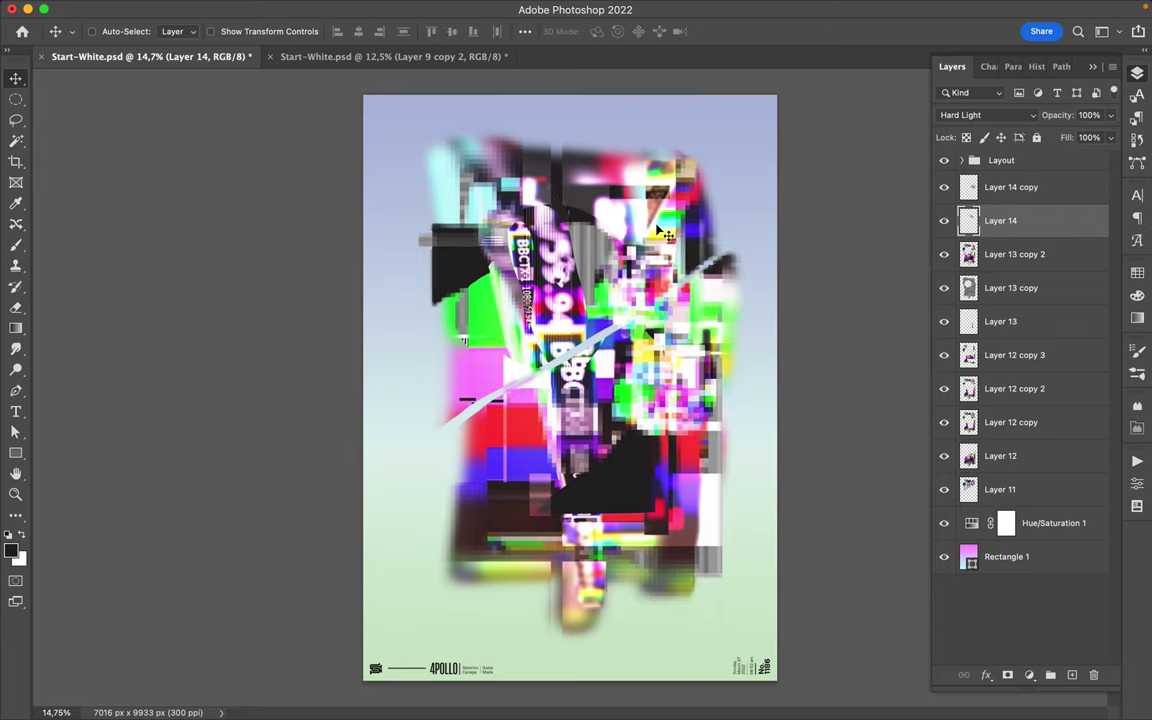
key("super+s")
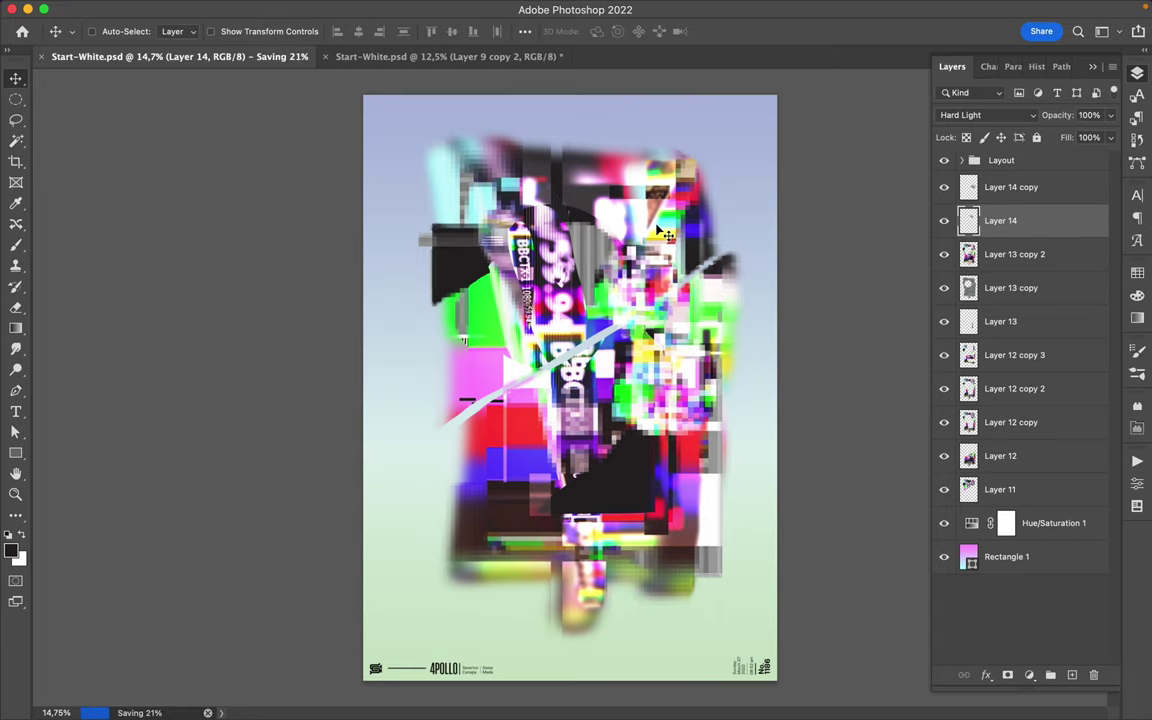